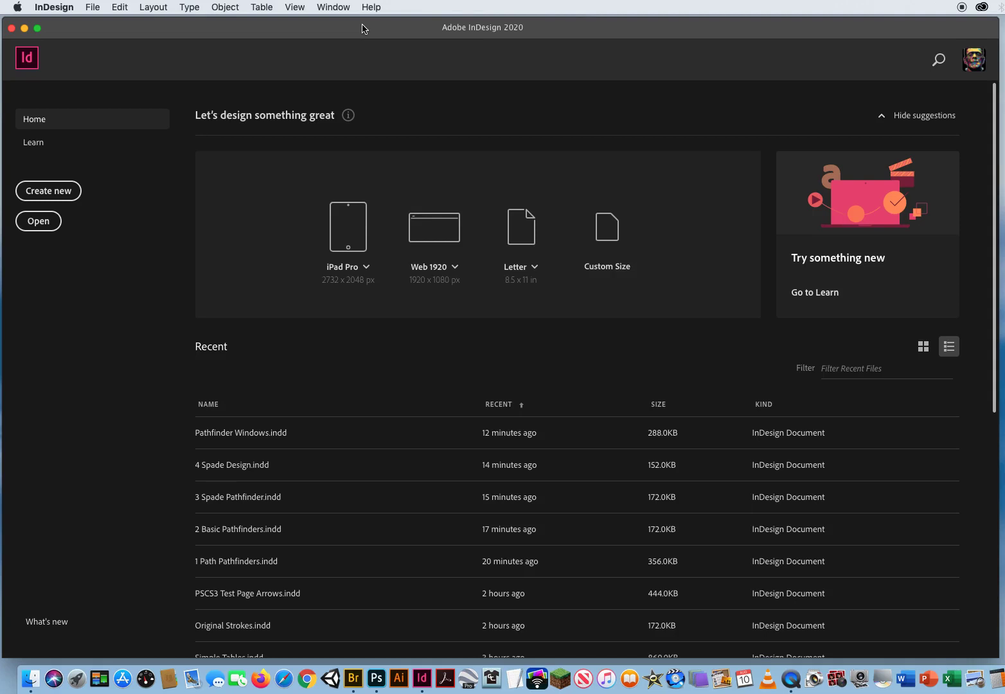
# Open Applying Effects.indd from ID CH.9 Working Features > 3 Object Effects
pyautogui.click(92, 7)
pyautogui.click(106, 33)
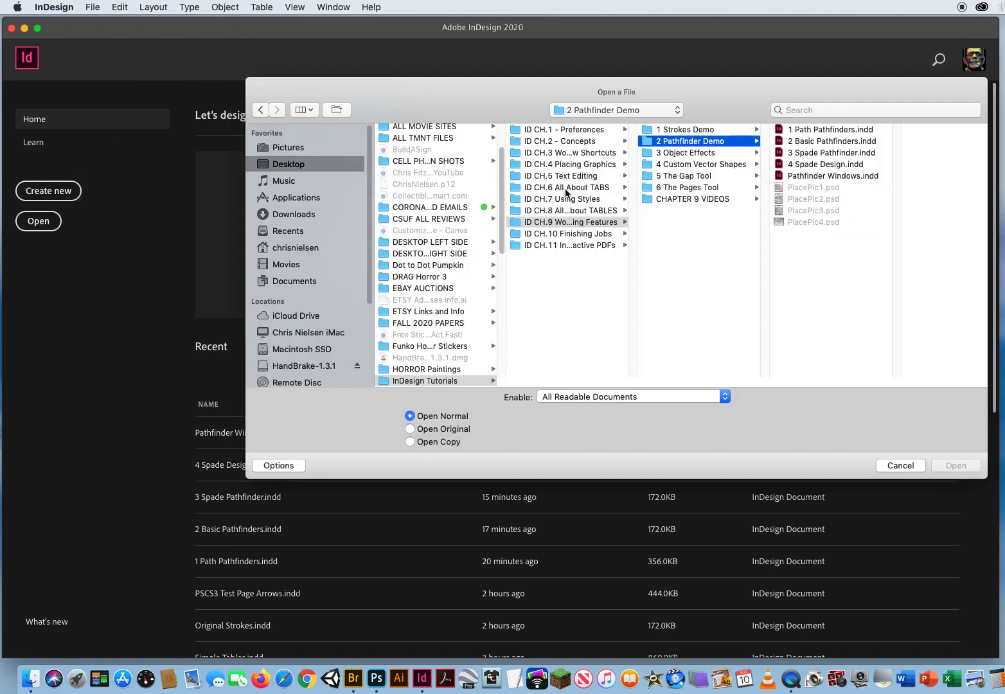
pyautogui.click(546, 223)
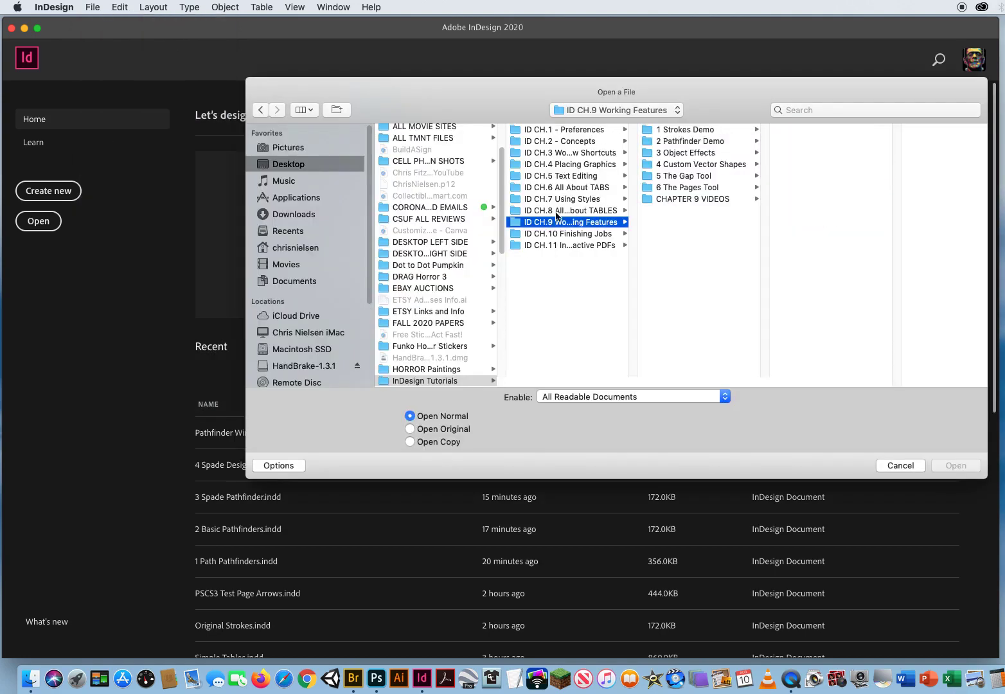
pyautogui.click(679, 154)
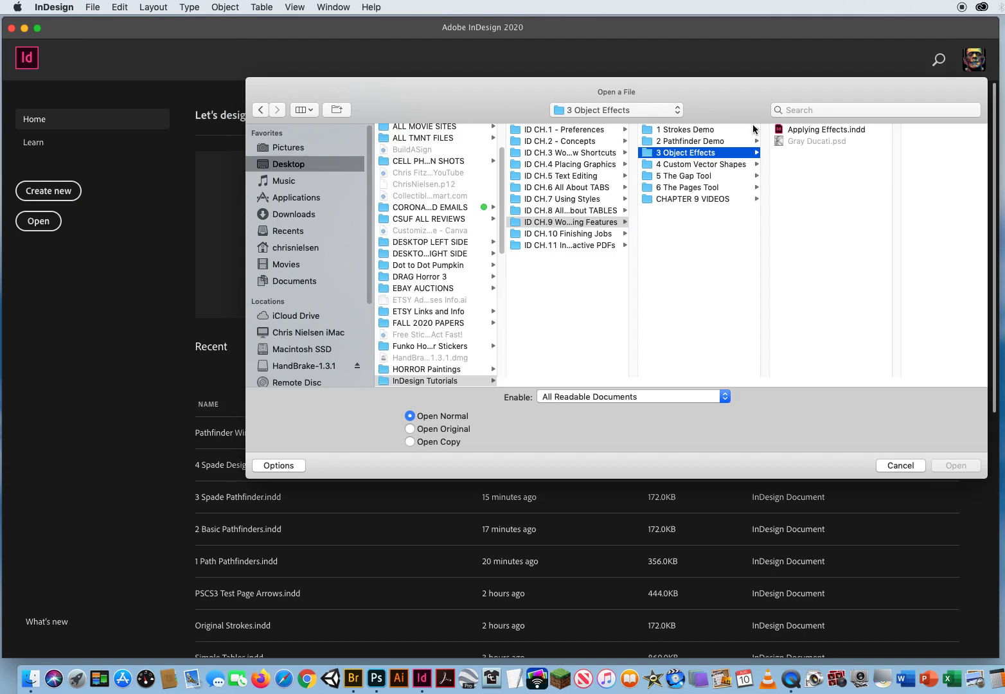
pyautogui.click(811, 131)
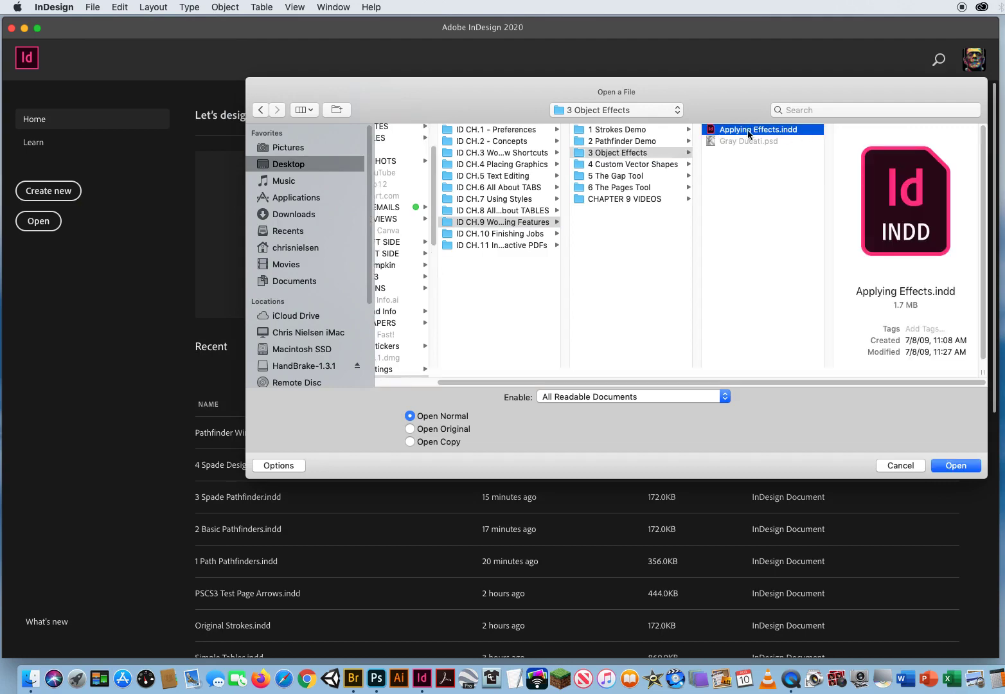
pyautogui.click(947, 468)
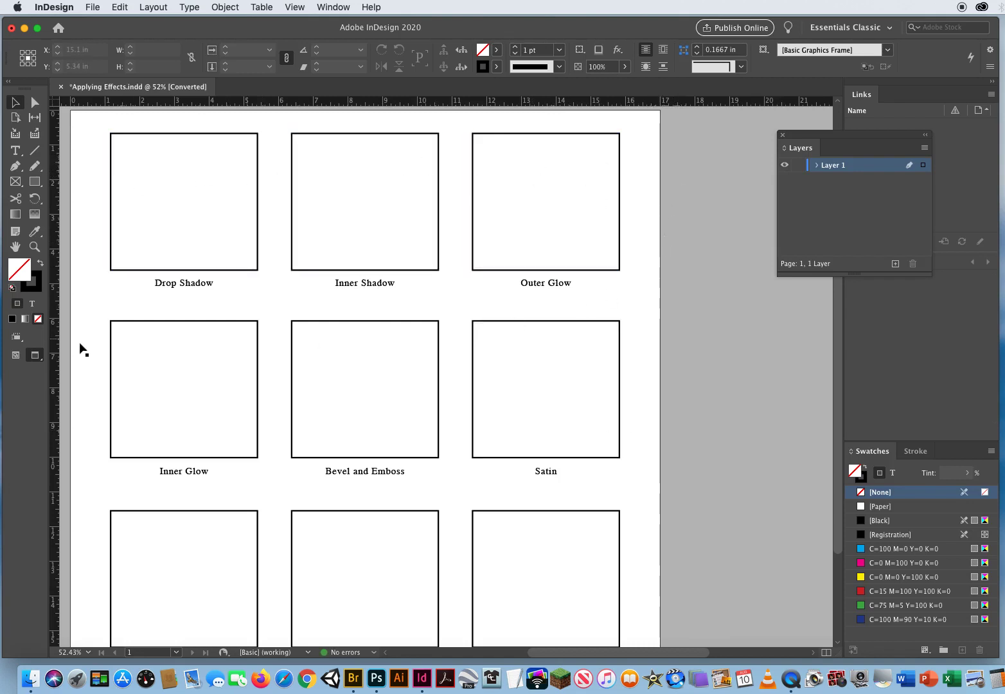
# Zoom out and place Gray Ducati.psd from 3 Object Effects into the Drop Shadow frame
pyautogui.click(35, 246)
pyautogui.keyDown('alt'); pyautogui.click(448, 361); pyautogui.keyUp('alt')
pyautogui.hscroll(-3, 431, 353)
pyautogui.scroll(-2, 430, 353)
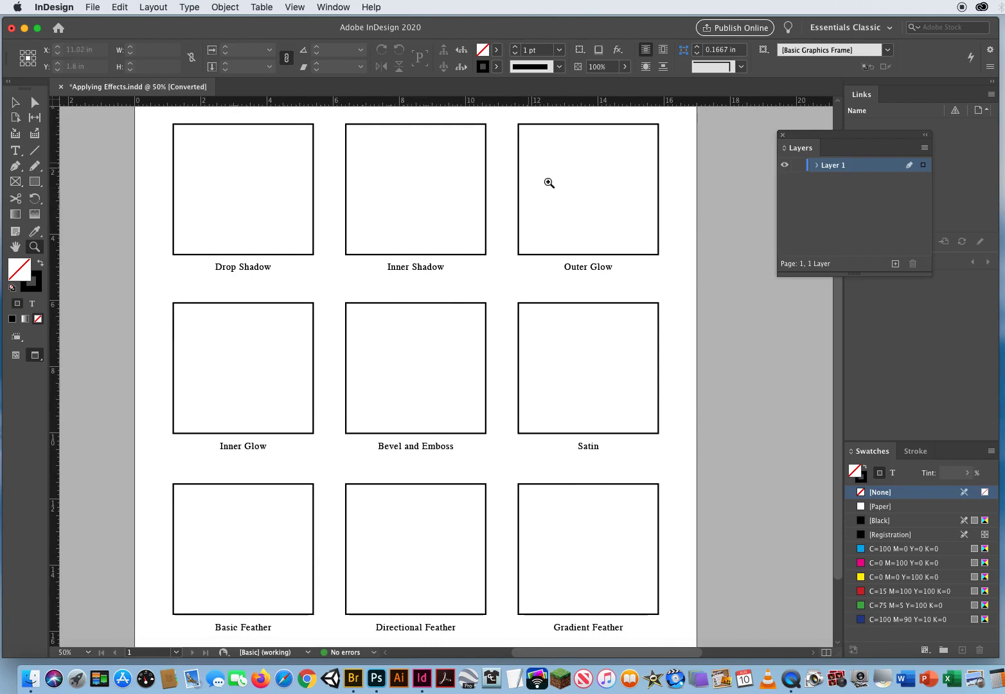
pyautogui.click(14, 101)
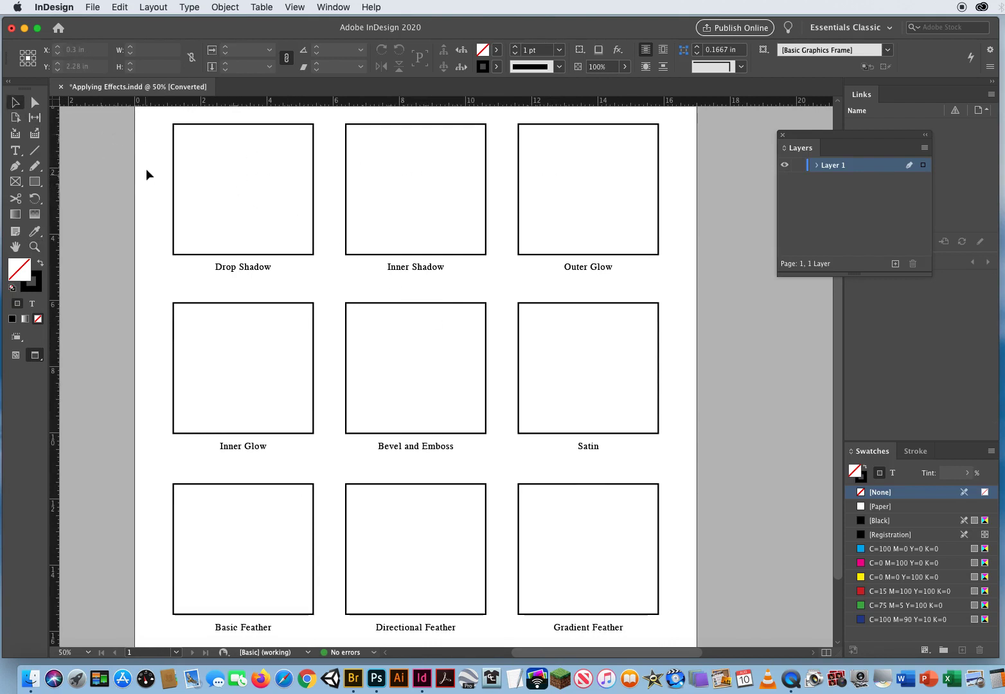
pyautogui.click(241, 196)
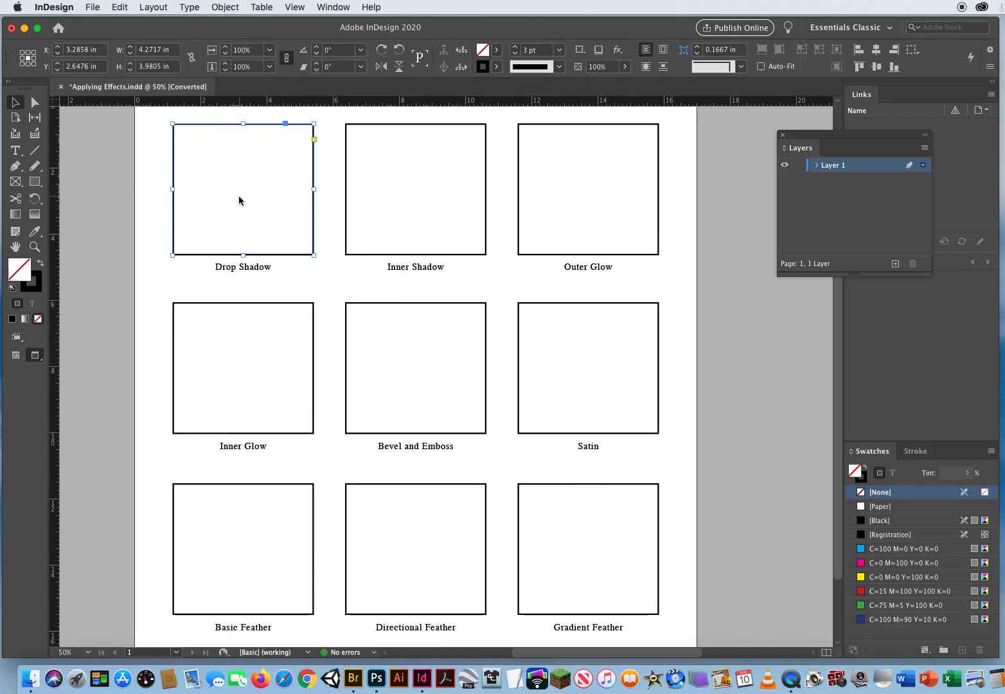
pyautogui.press('super+d')
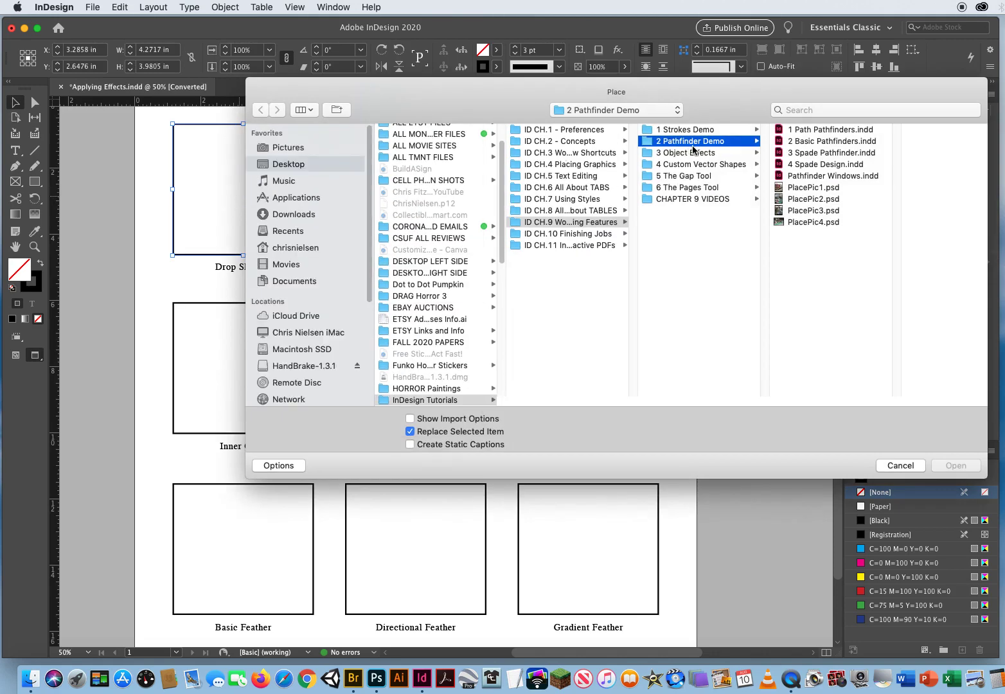
pyautogui.click(676, 154)
pyautogui.click(815, 142)
pyautogui.click(944, 466)
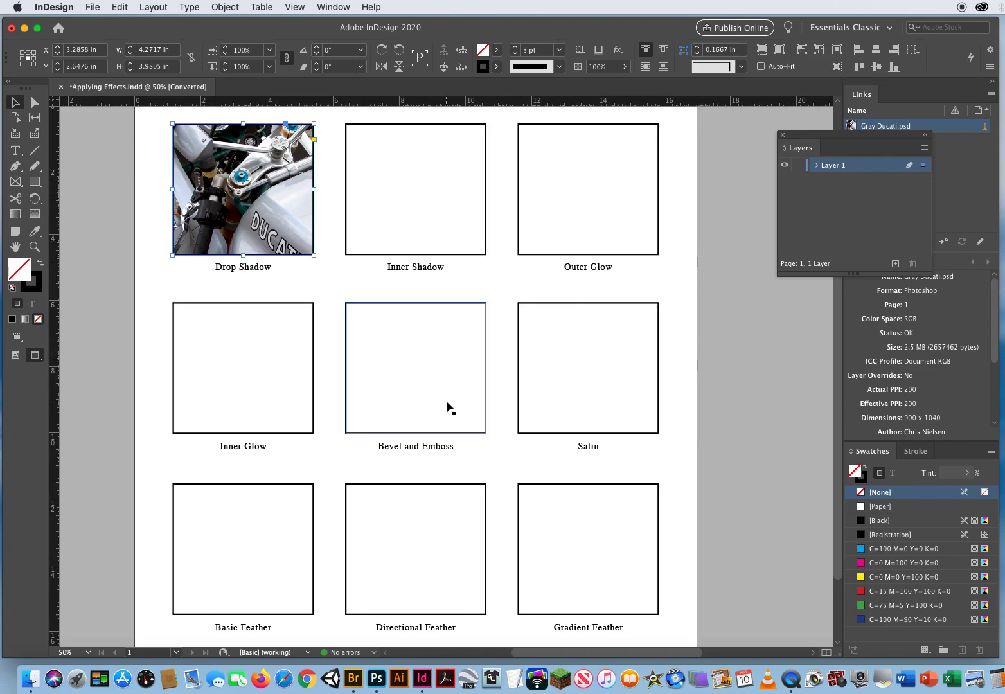
# Delete the eight empty frames in the top, middle and bottom rows
pyautogui.moveTo(694, 174); pyautogui.dragTo(405, 207)
pyautogui.press('BackSpace')
pyautogui.moveTo(712, 345); pyautogui.dragTo(250, 449)
pyautogui.press('BackSpace')
pyautogui.moveTo(696, 527); pyautogui.dragTo(195, 574)
pyautogui.press('BackSpace')
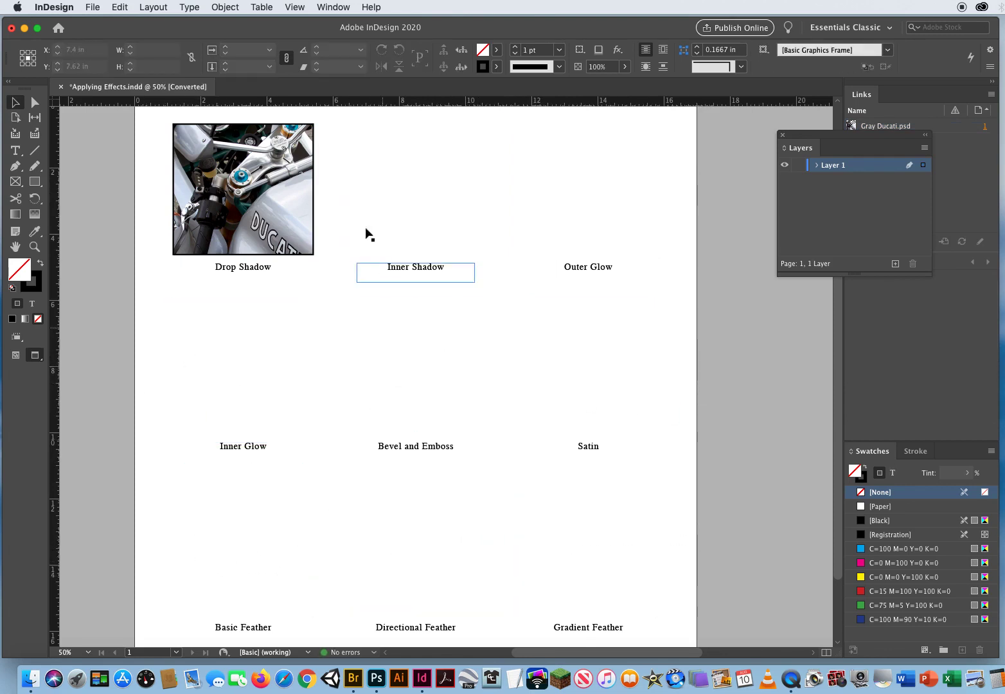
# Duplicate the Ducati photo frame across the top row, then copy that row down
pyautogui.click(250, 219)
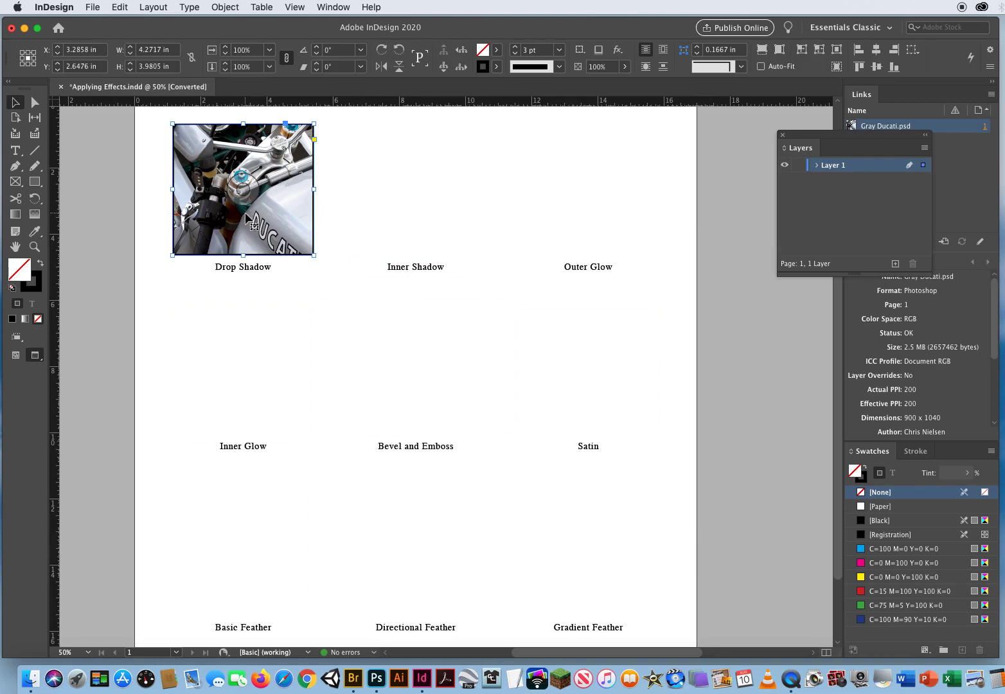
pyautogui.moveTo(247, 219); pyautogui.dragTo(561, 225)
pyautogui.moveTo(504, 185); pyautogui.dragTo(120, 201)
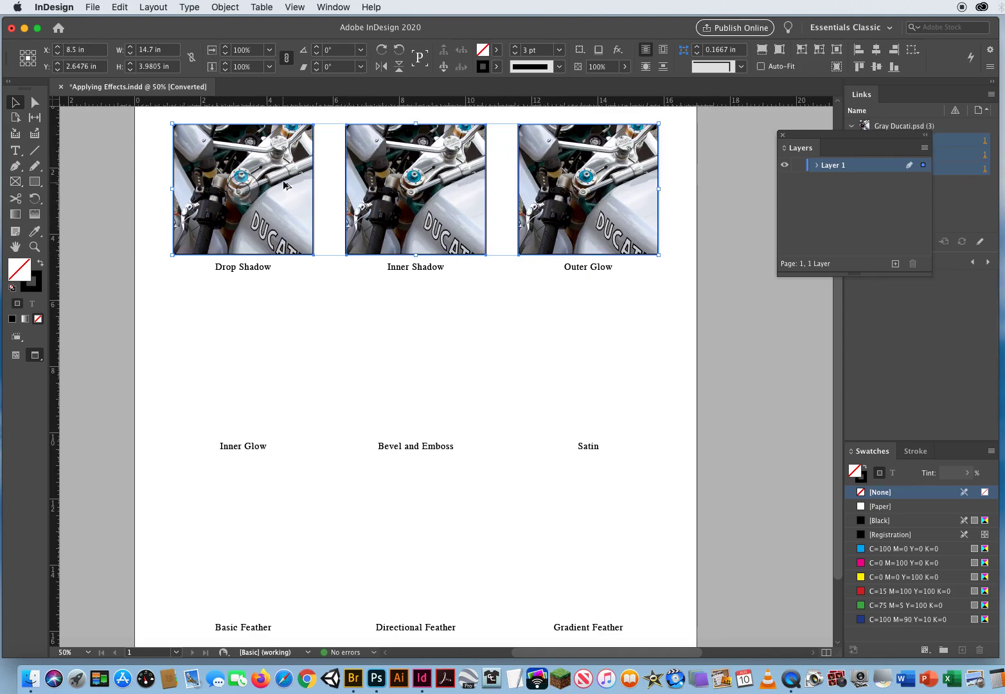
pyautogui.moveTo(284, 183); pyautogui.dragTo(280, 525)
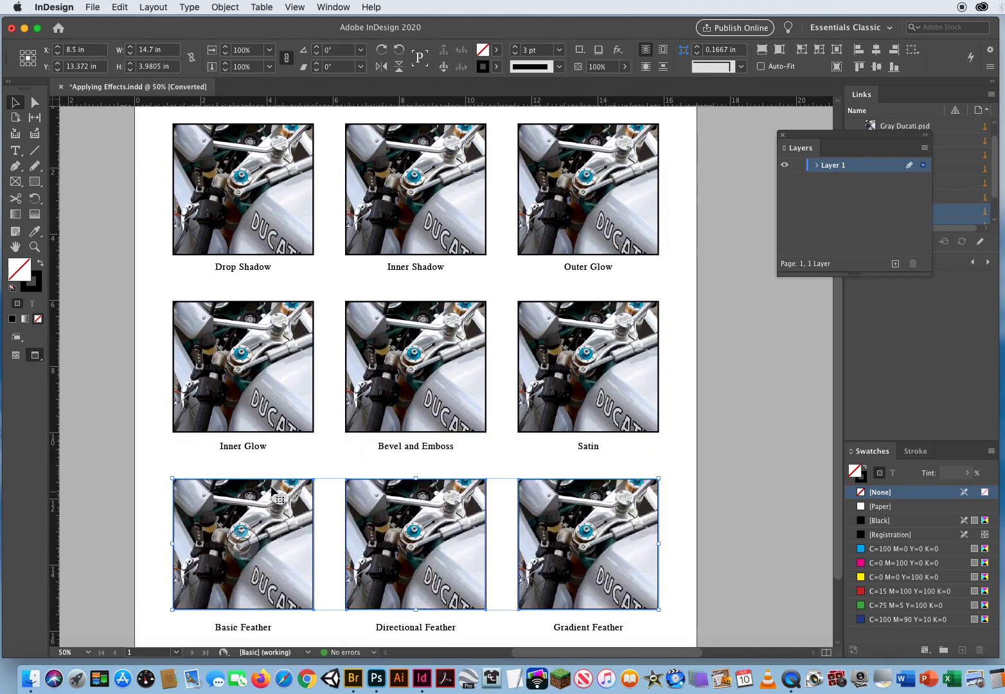
pyautogui.click(118, 309)
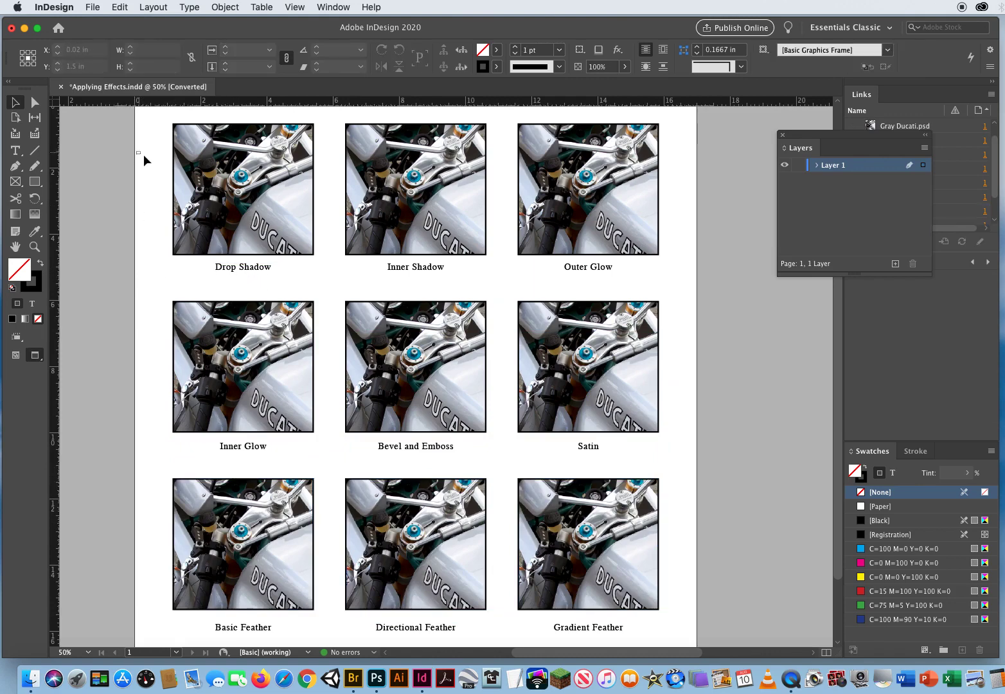
pyautogui.moveTo(146, 156); pyautogui.dragTo(284, 211)
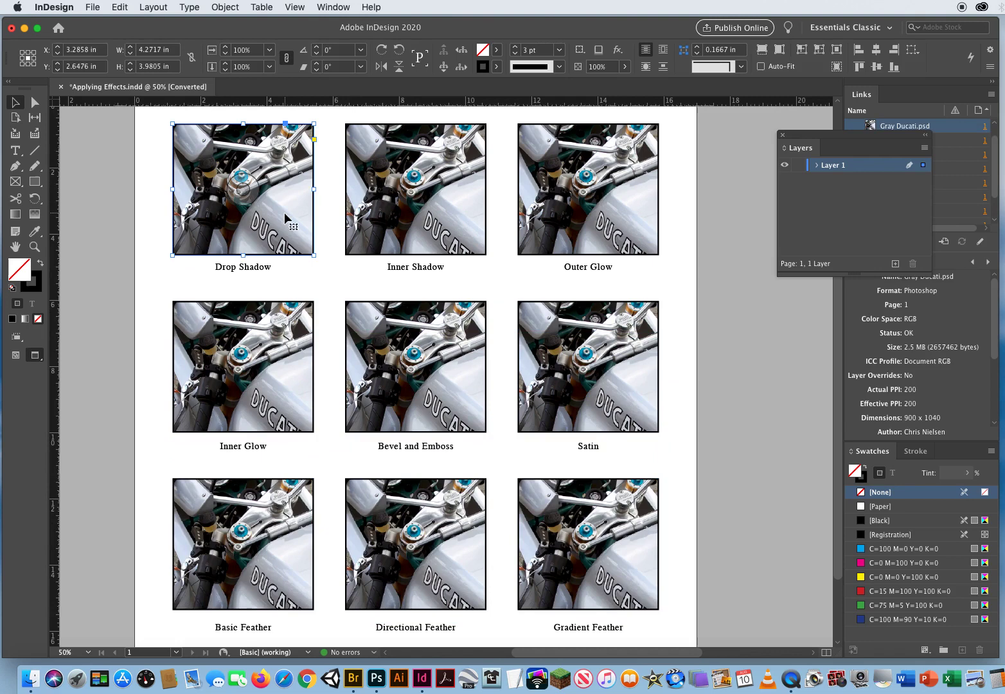
pyautogui.click(599, 50)
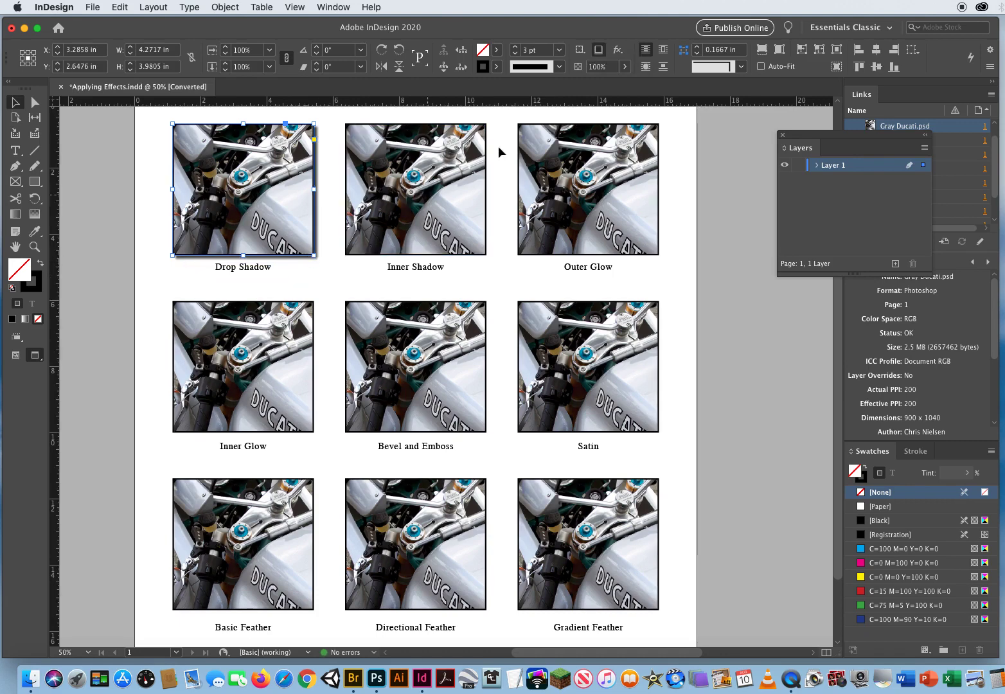
pyautogui.click(598, 52)
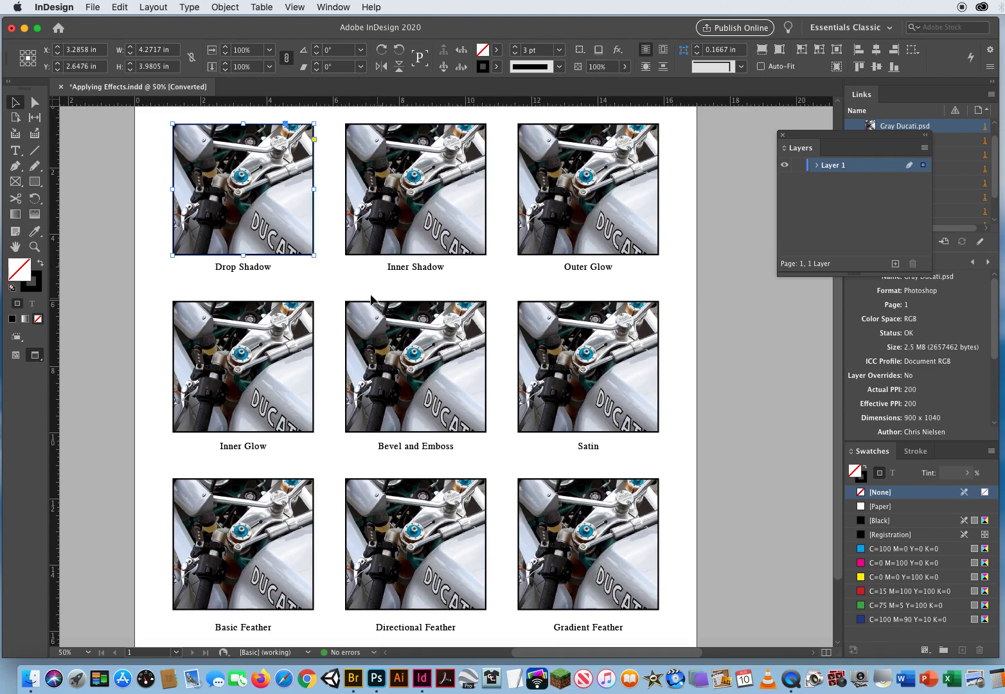
# Open the Drop Shadow effect settings for the photo with preview on
pyautogui.click(617, 51)
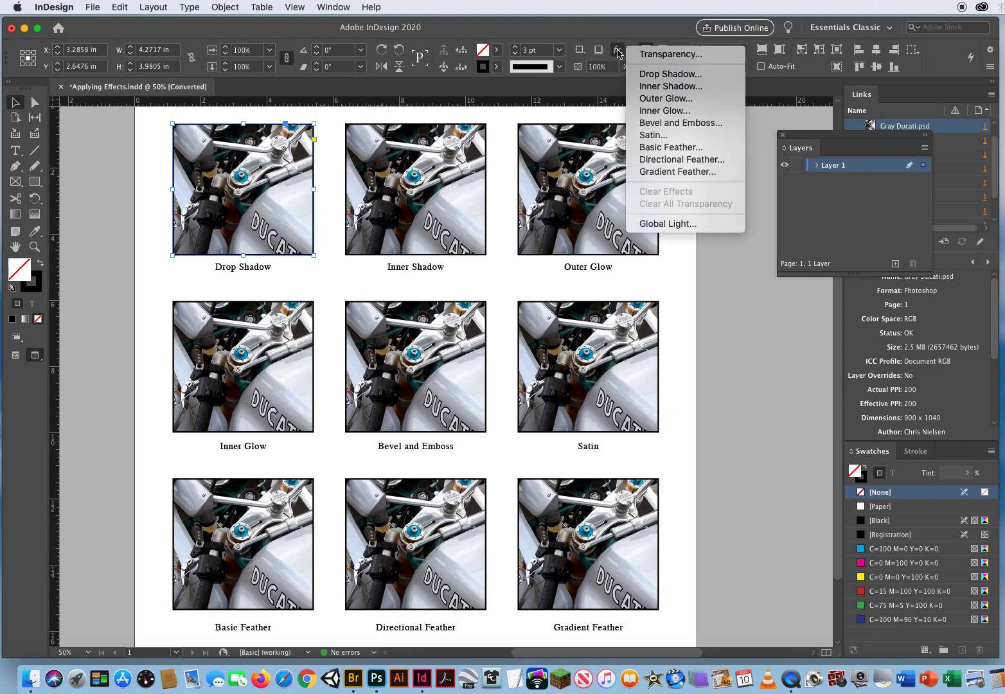
pyautogui.click(661, 75)
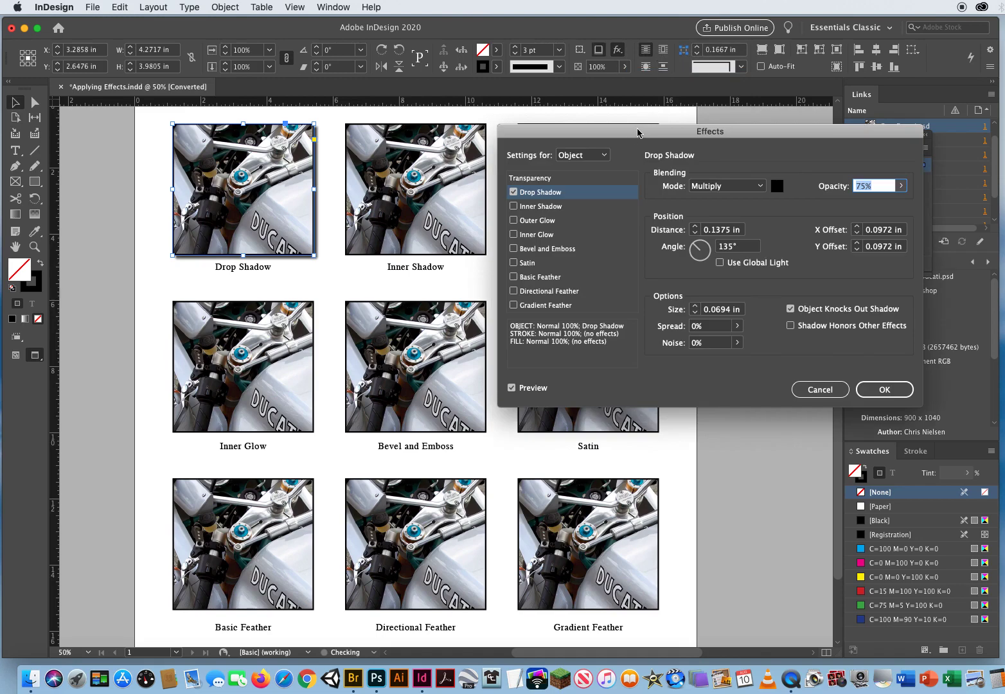
pyautogui.moveTo(612, 134); pyautogui.dragTo(492, 134)
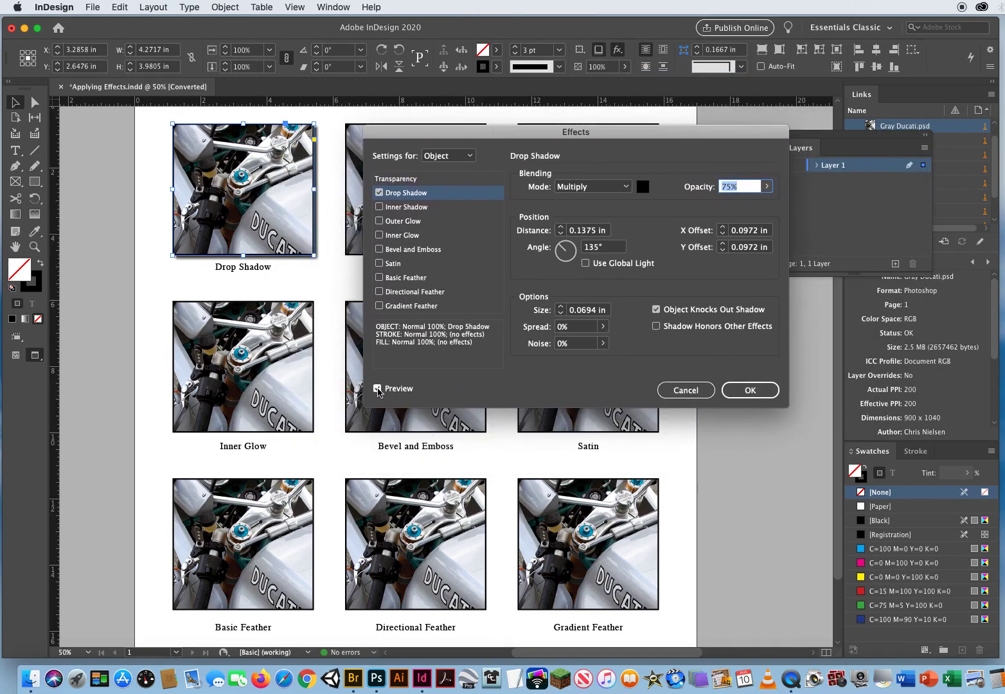
pyautogui.click(378, 389)
pyautogui.click(378, 389)
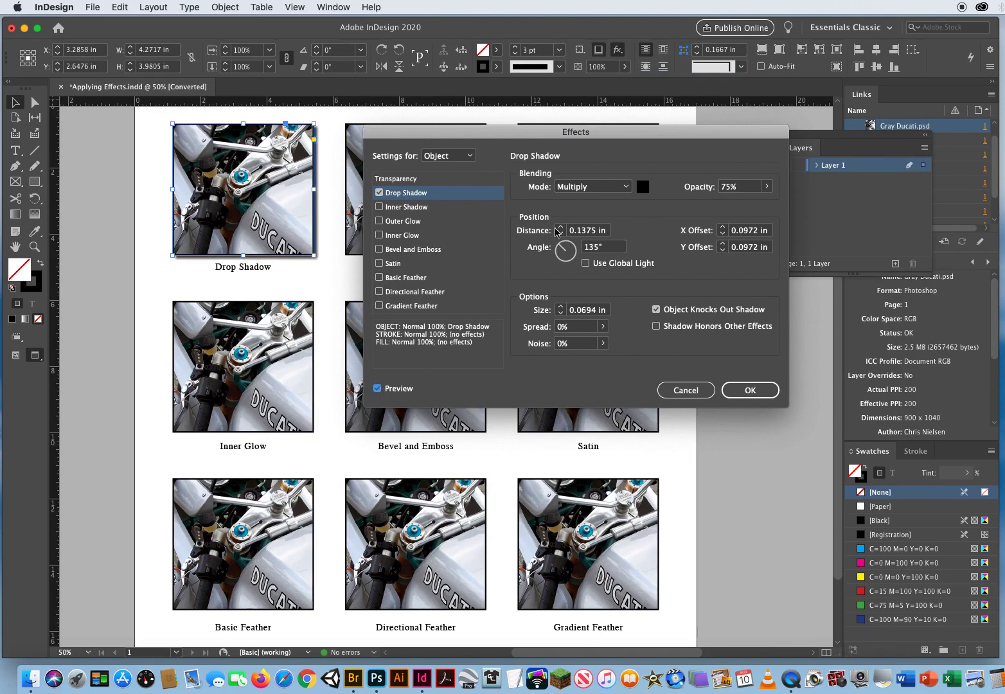
# Set the drop shadow distance to 0.3125 in and size to 0.25 in, and apply it
pyautogui.click(559, 231)
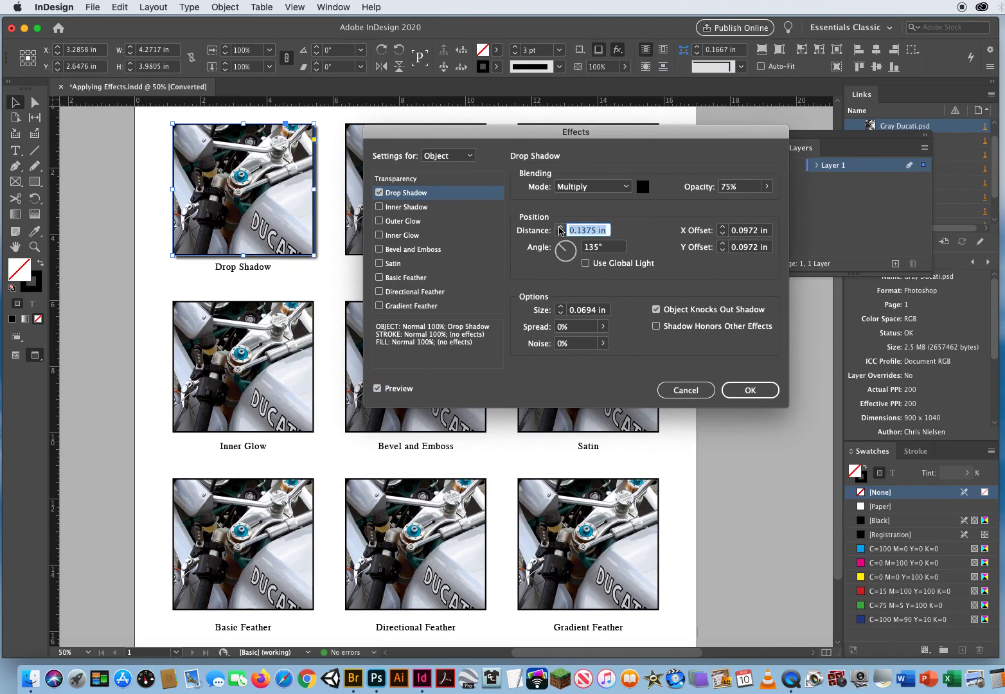
pyautogui.click(560, 229)
pyautogui.click(560, 228)
pyautogui.click(560, 228)
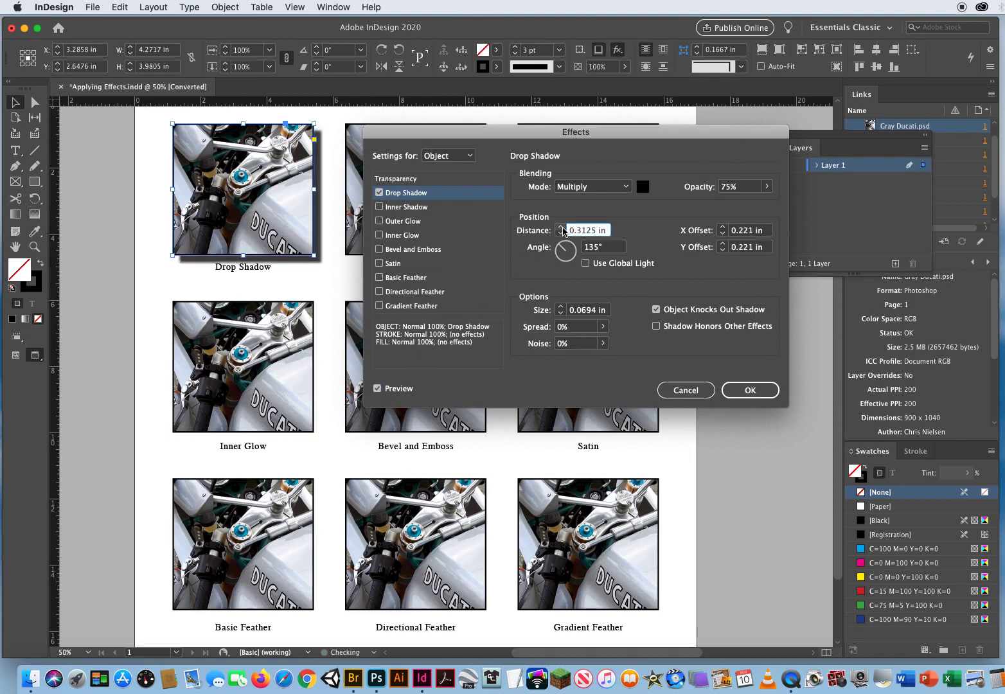
pyautogui.click(607, 311)
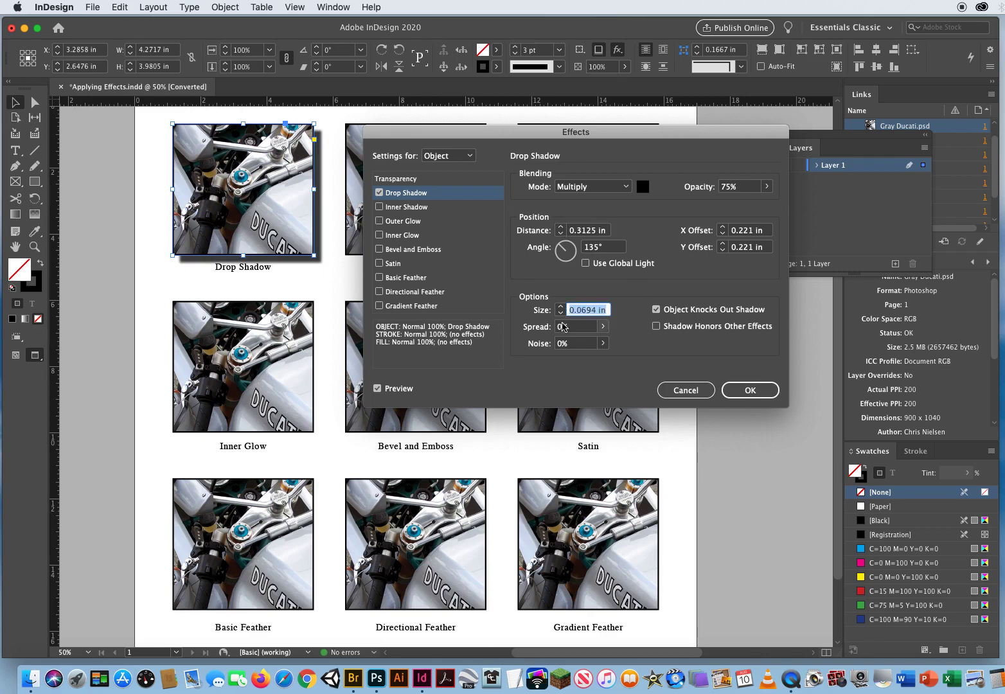
pyautogui.click(560, 307)
pyautogui.click(560, 308)
pyautogui.click(560, 307)
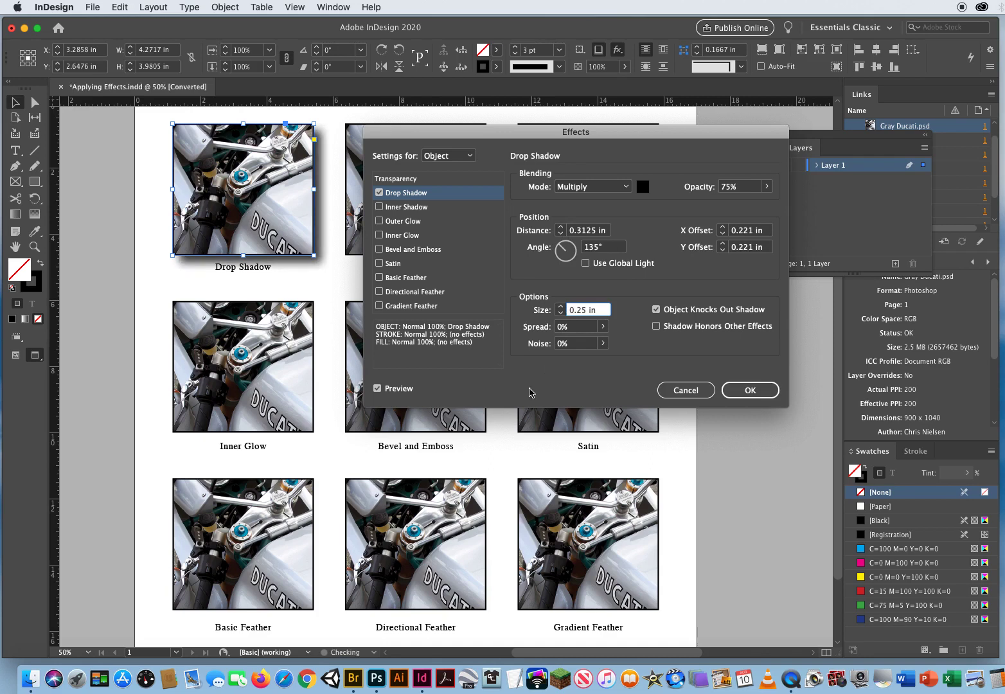
pyautogui.click(737, 389)
pyautogui.click(704, 353)
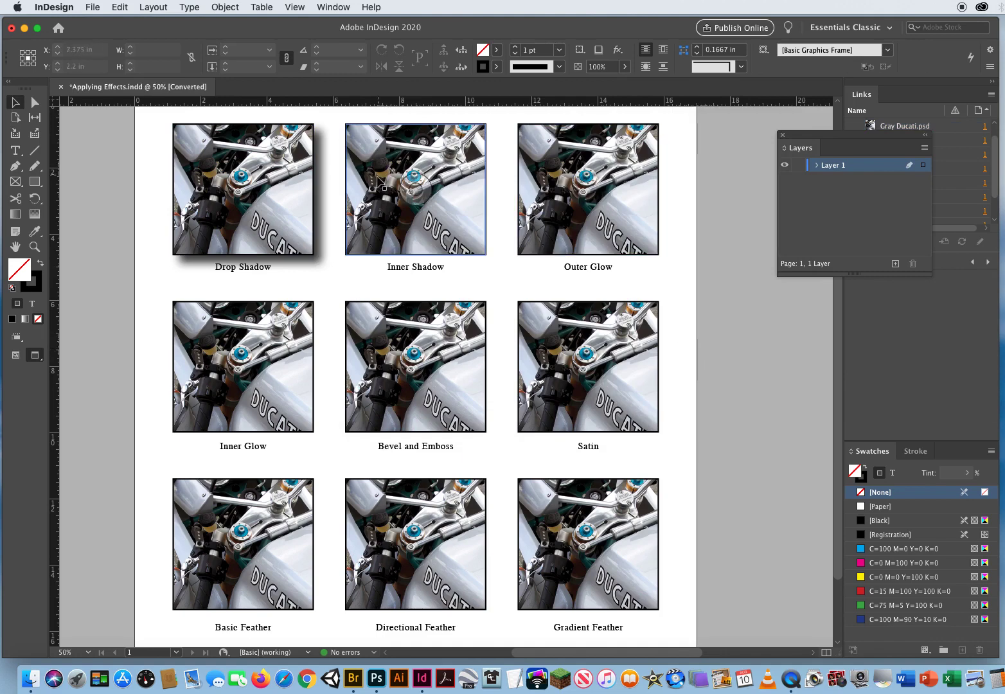
# Open Object > Effects > Inner Shadow for the top-middle photo
pyautogui.click(379, 195)
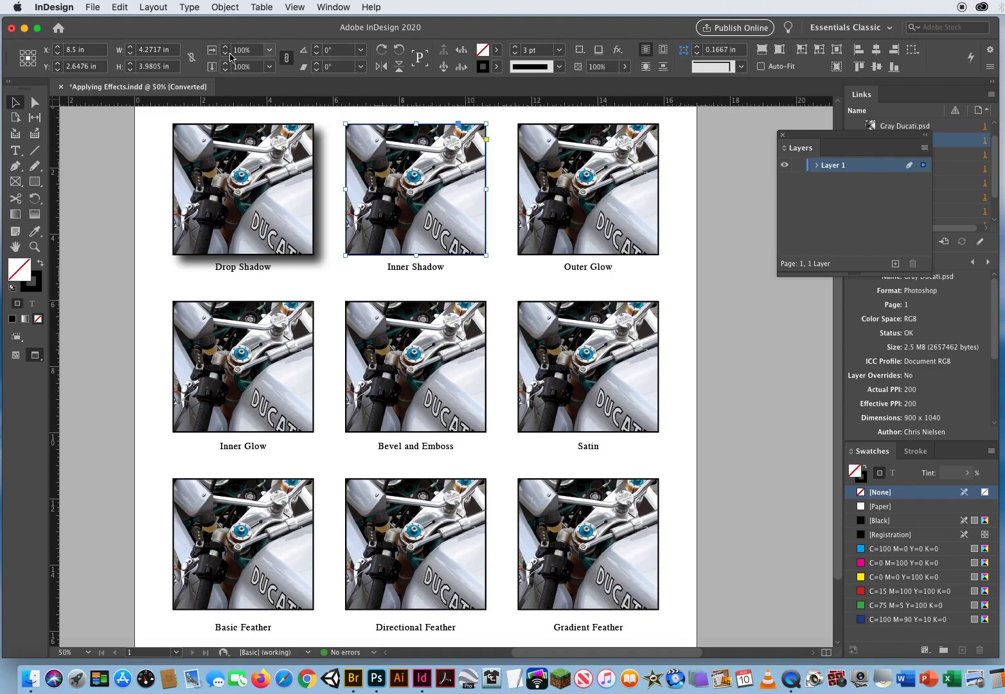
pyautogui.click(223, 7)
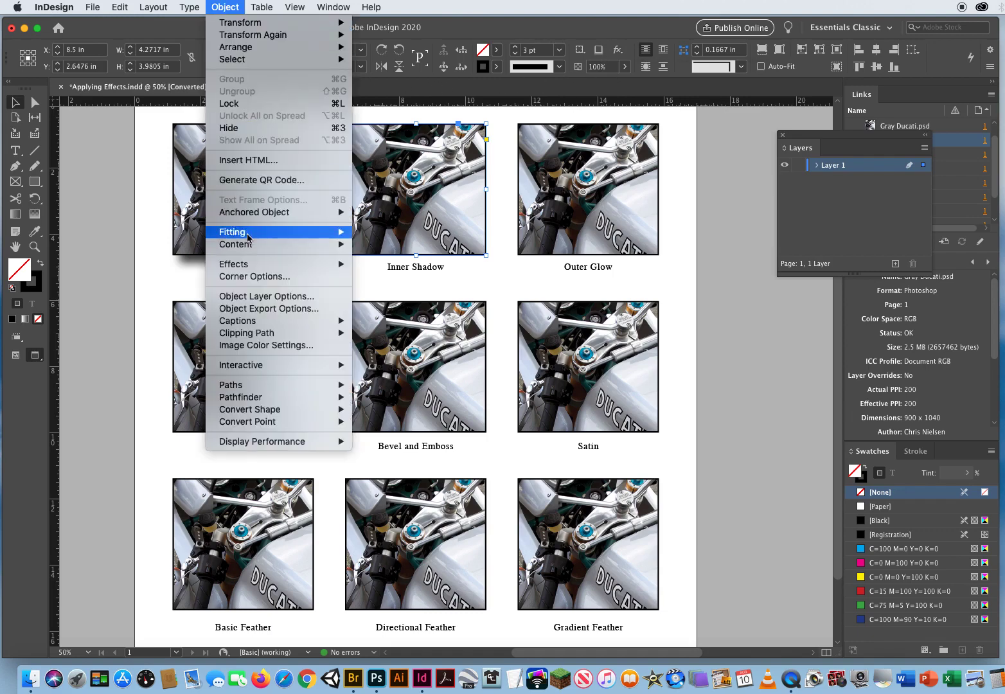
pyautogui.moveTo(237, 267)
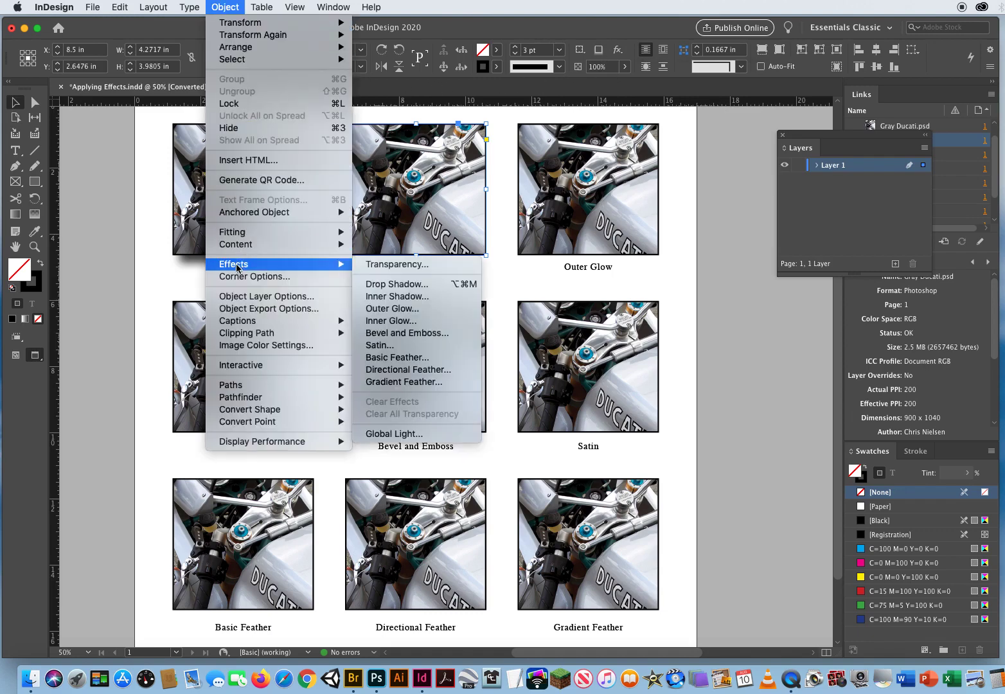
pyautogui.click(407, 298)
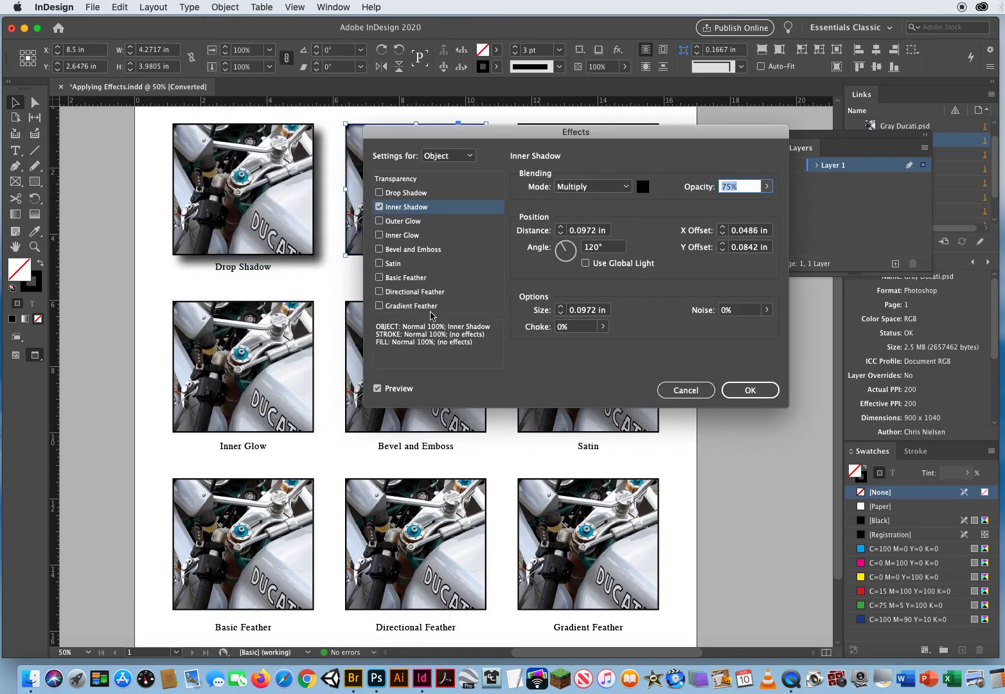
pyautogui.moveTo(435, 137); pyautogui.dragTo(493, 298)
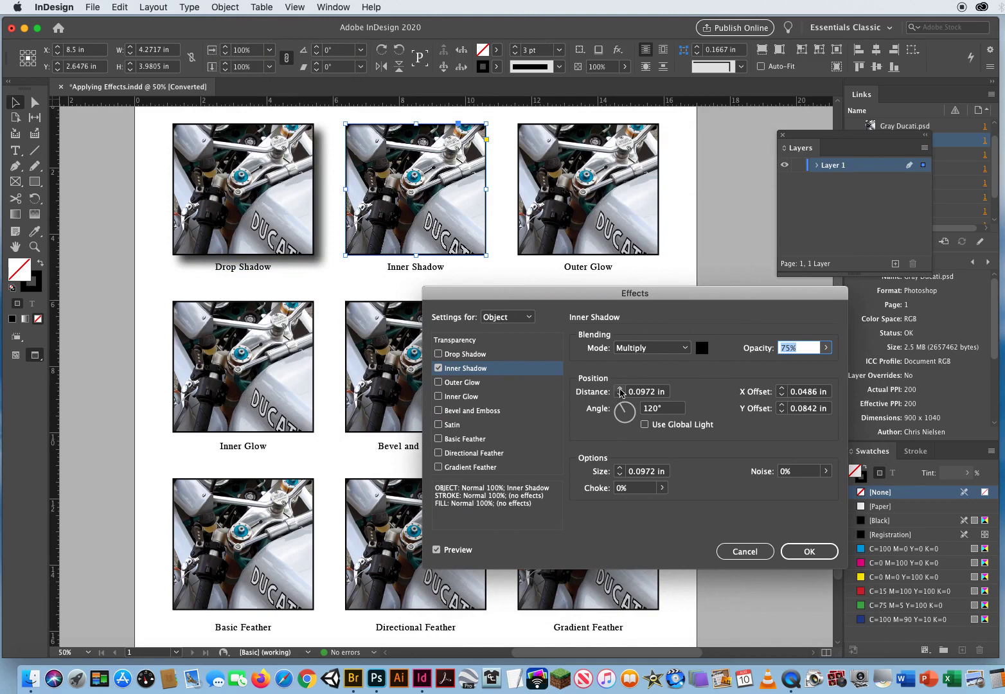
# Set the inner shadow distance to 0 in
pyautogui.click(666, 392)
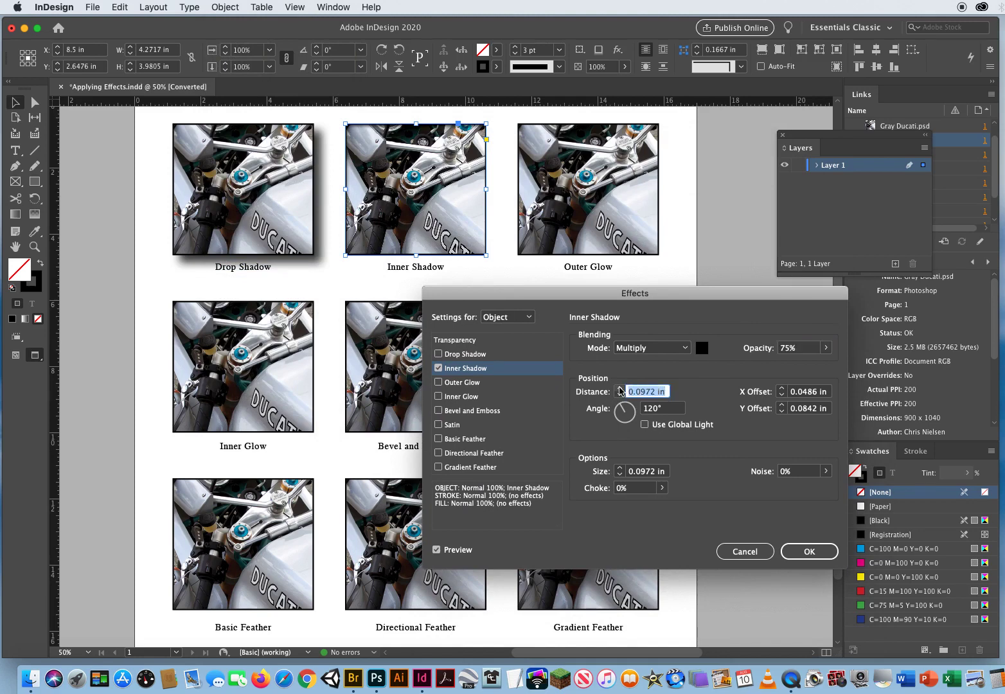
pyautogui.click(620, 388)
pyautogui.click(620, 388)
pyautogui.click(619, 388)
pyautogui.click(620, 389)
pyautogui.click(620, 389)
pyautogui.click(620, 389)
pyautogui.click(620, 389)
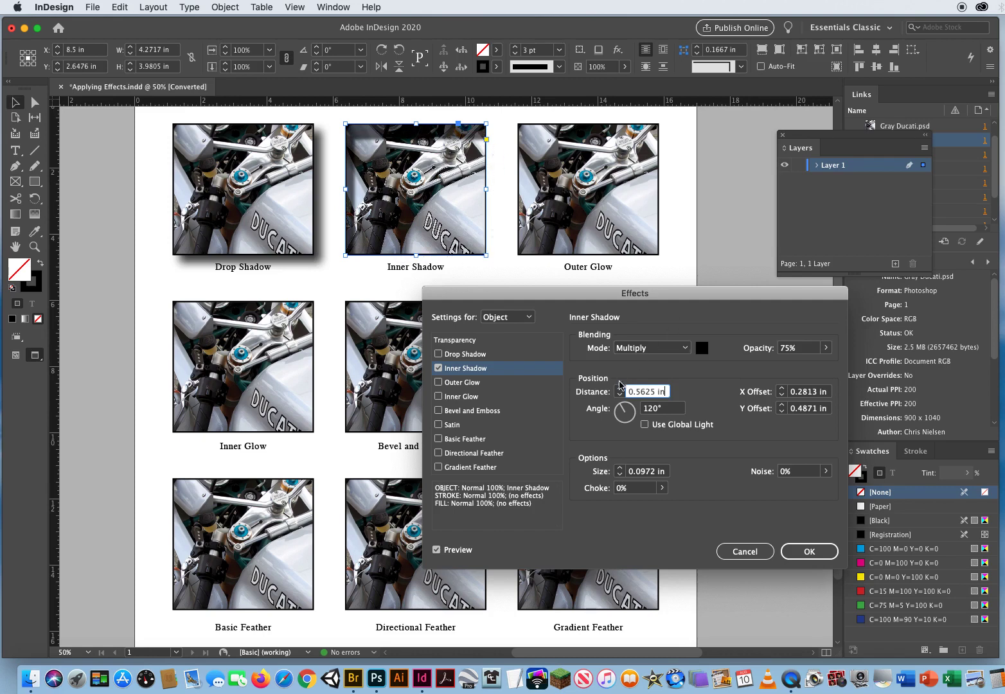
pyautogui.click(619, 395)
pyautogui.click(620, 394)
pyautogui.click(620, 394)
pyautogui.click(619, 394)
pyautogui.click(619, 395)
pyautogui.click(619, 394)
pyautogui.click(619, 394)
pyautogui.click(619, 395)
pyautogui.click(620, 395)
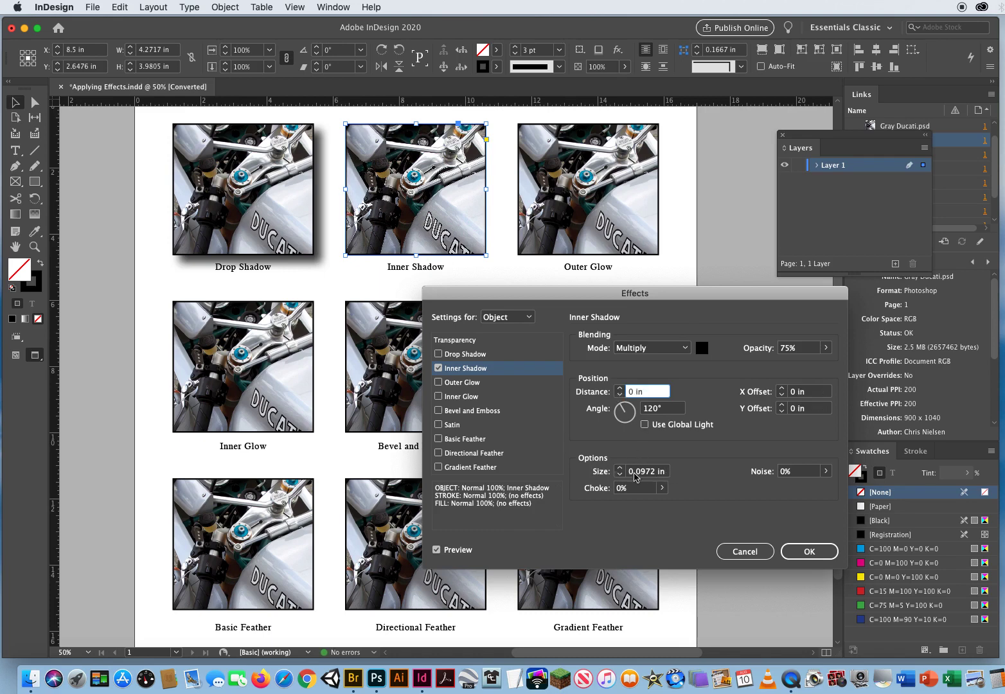
# Set the inner shadow size to 0.375 in and choke to 64%, then apply
pyautogui.click(666, 472)
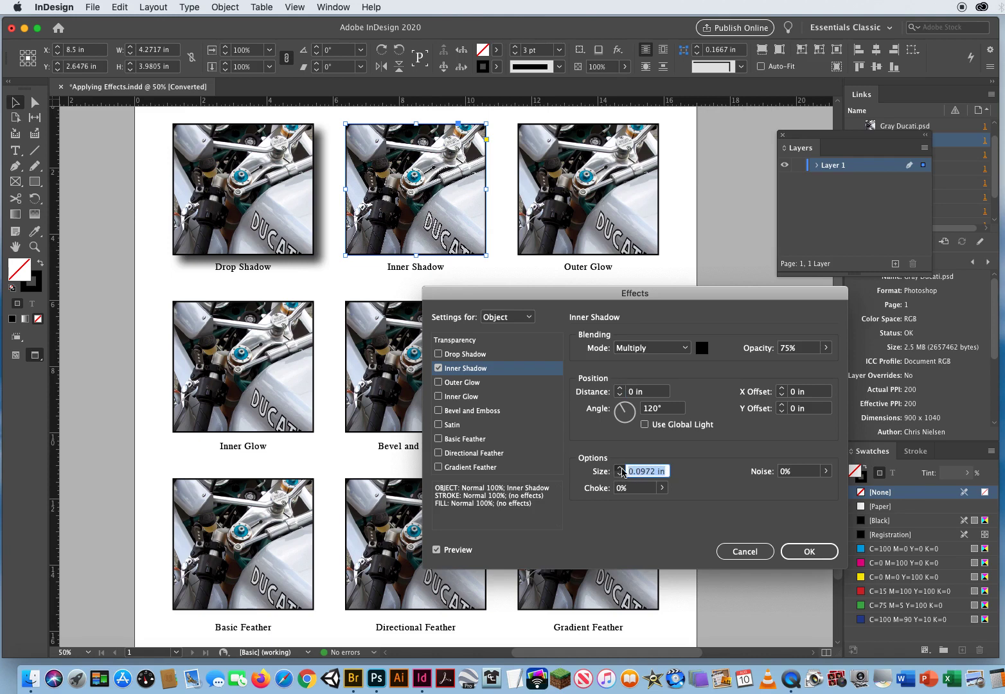
pyautogui.click(621, 469)
pyautogui.click(620, 469)
pyautogui.click(620, 469)
pyautogui.click(621, 469)
pyautogui.click(621, 469)
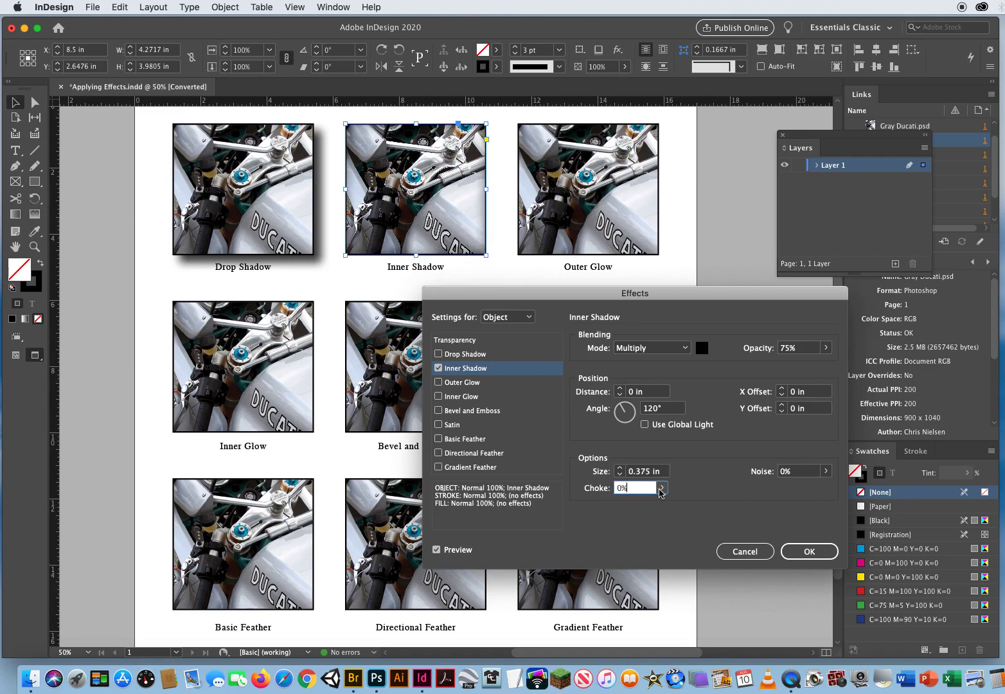
pyautogui.click(662, 487)
pyautogui.moveTo(595, 507); pyautogui.dragTo(638, 506)
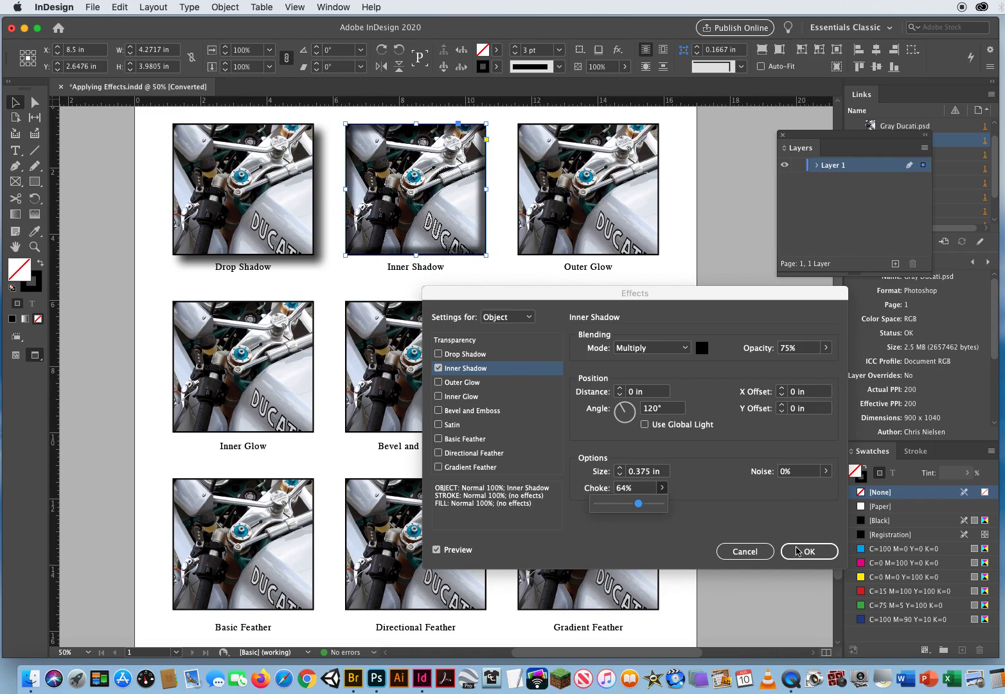
pyautogui.click(808, 551)
pyautogui.click(512, 278)
# Open the Outer Glow effect settings for the top-right photo
pyautogui.moveTo(677, 155); pyautogui.dragTo(532, 225)
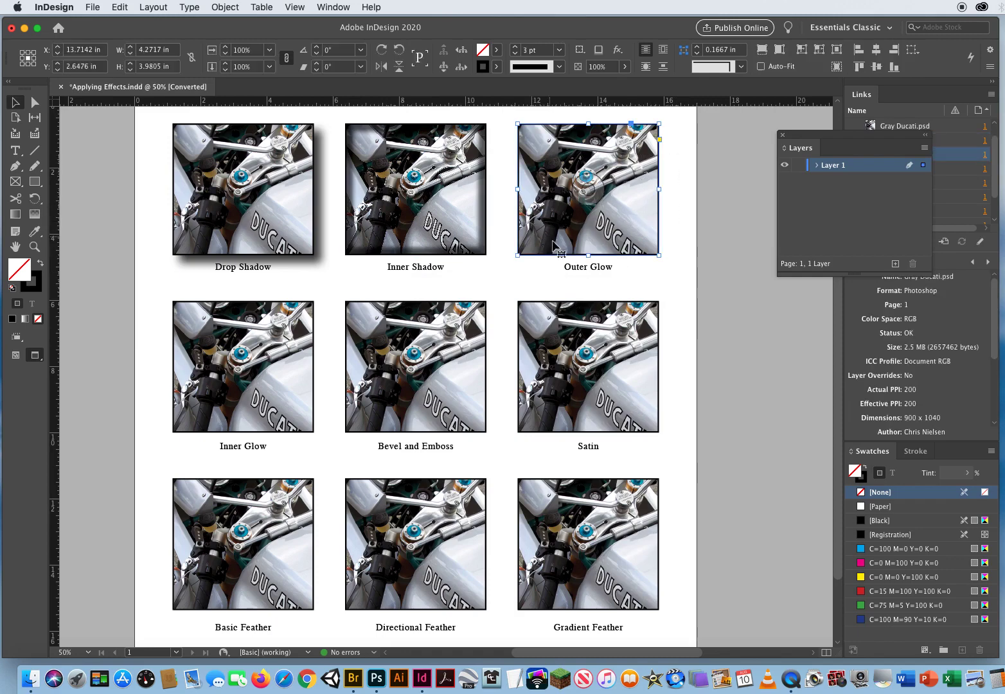
pyautogui.click(618, 50)
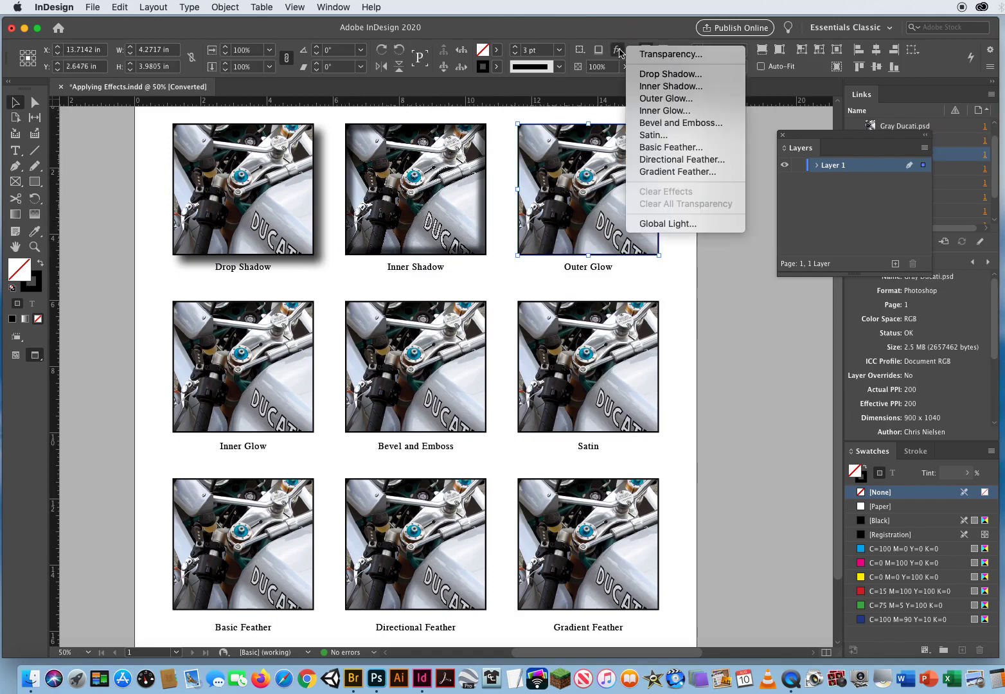
pyautogui.click(649, 104)
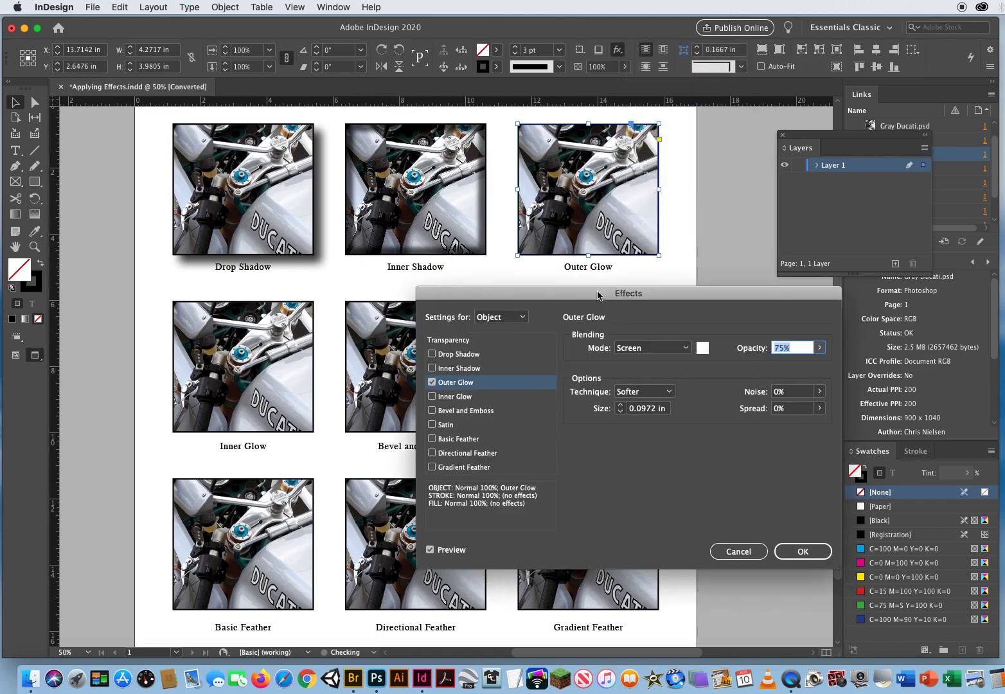
pyautogui.moveTo(598, 295); pyautogui.dragTo(437, 277)
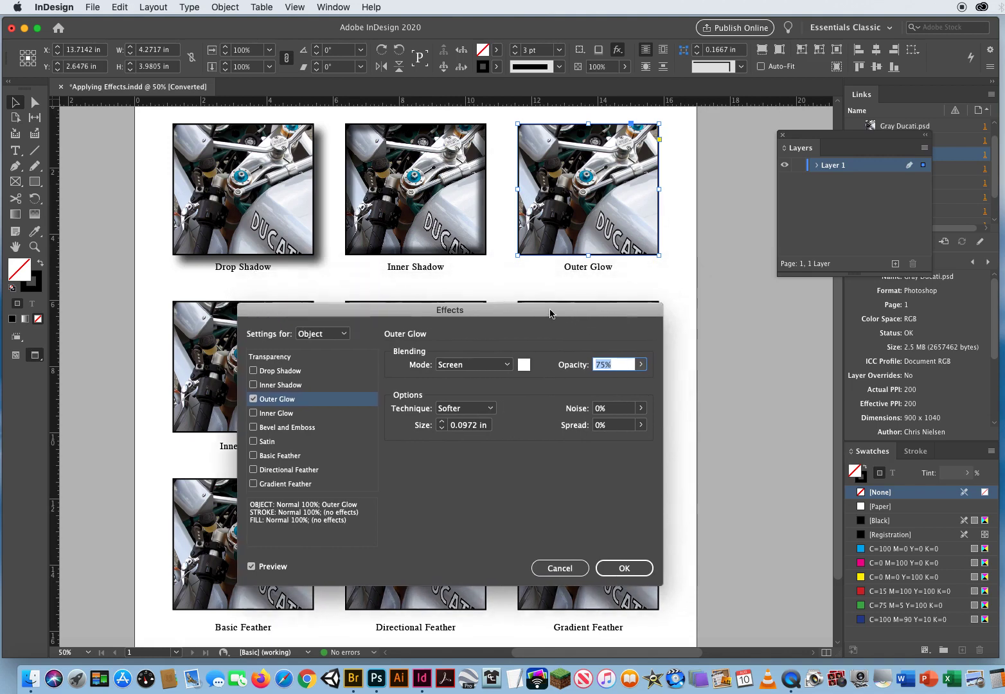
pyautogui.moveTo(569, 277); pyautogui.dragTo(548, 313)
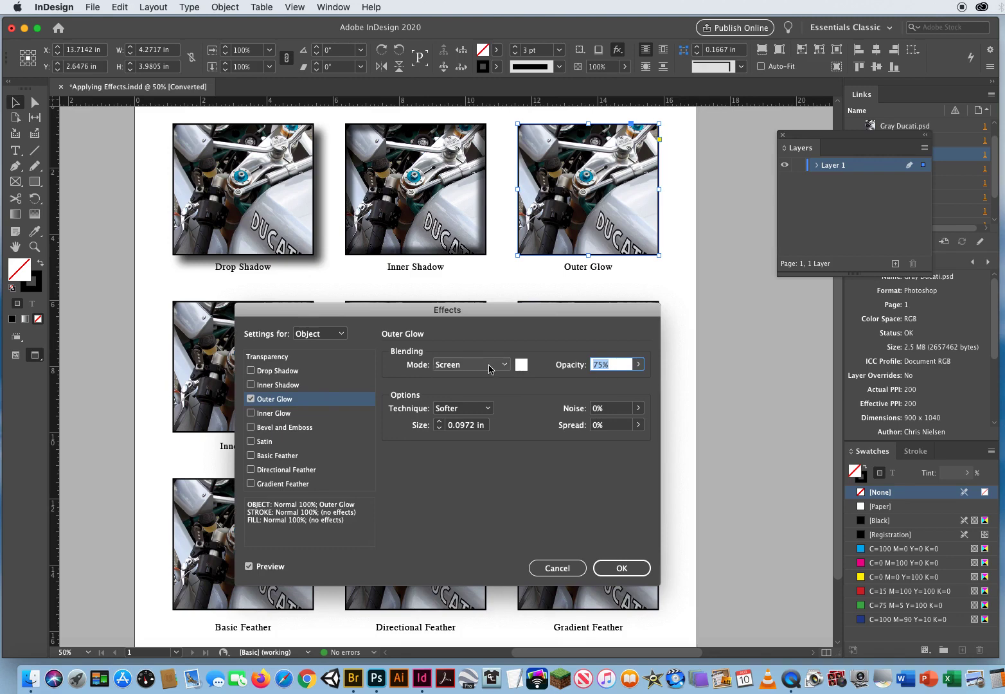
# Set the outer glow blend mode to Multiply and its colour to red
pyautogui.click(491, 366)
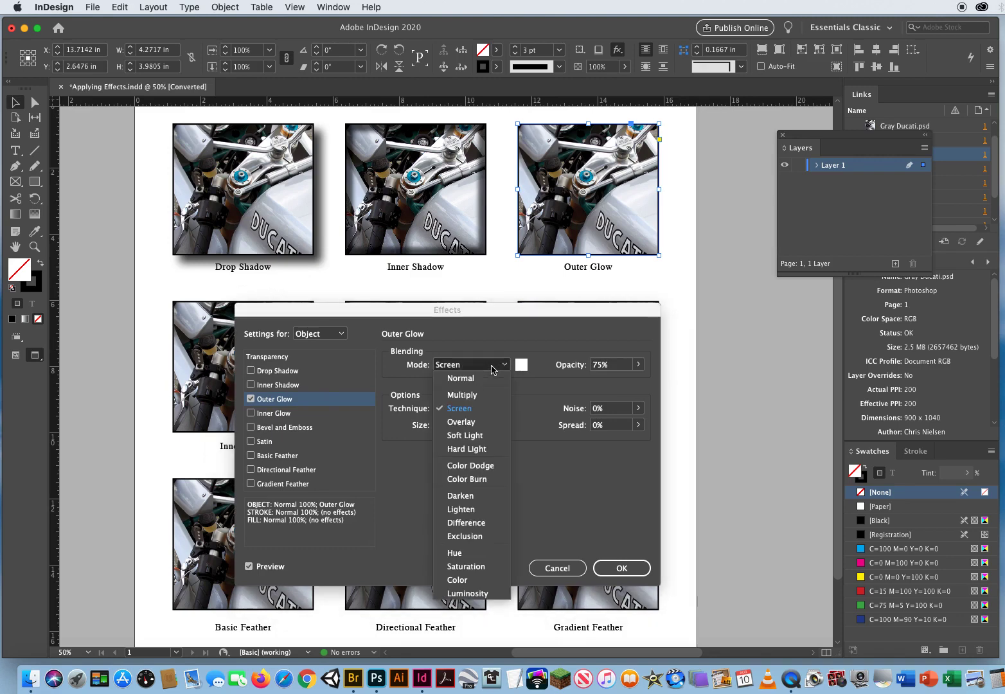
pyautogui.click(472, 396)
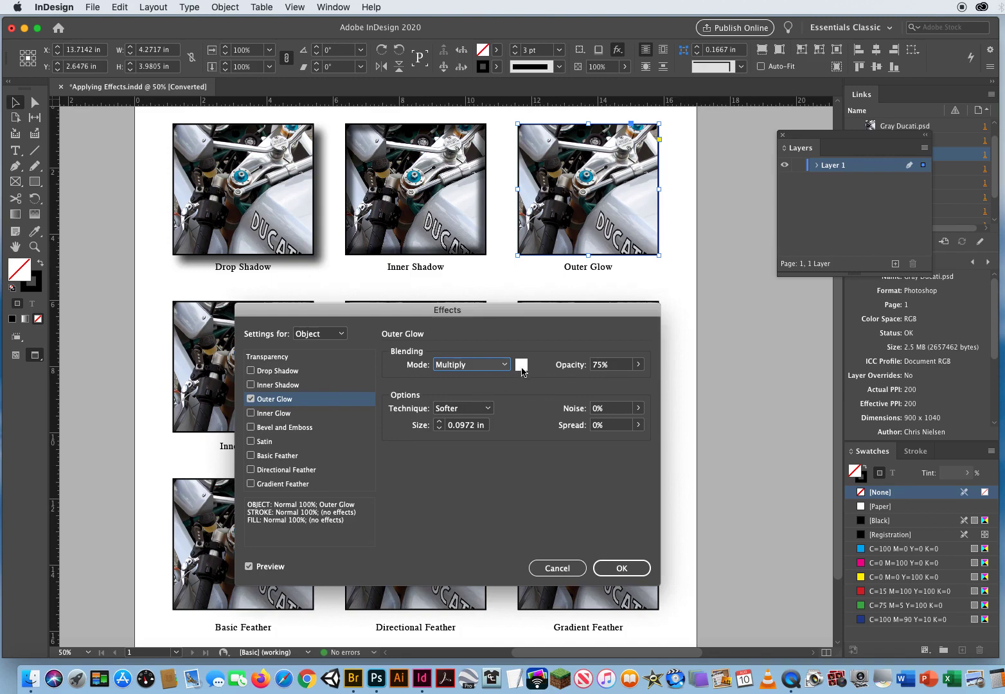
pyautogui.click(521, 367)
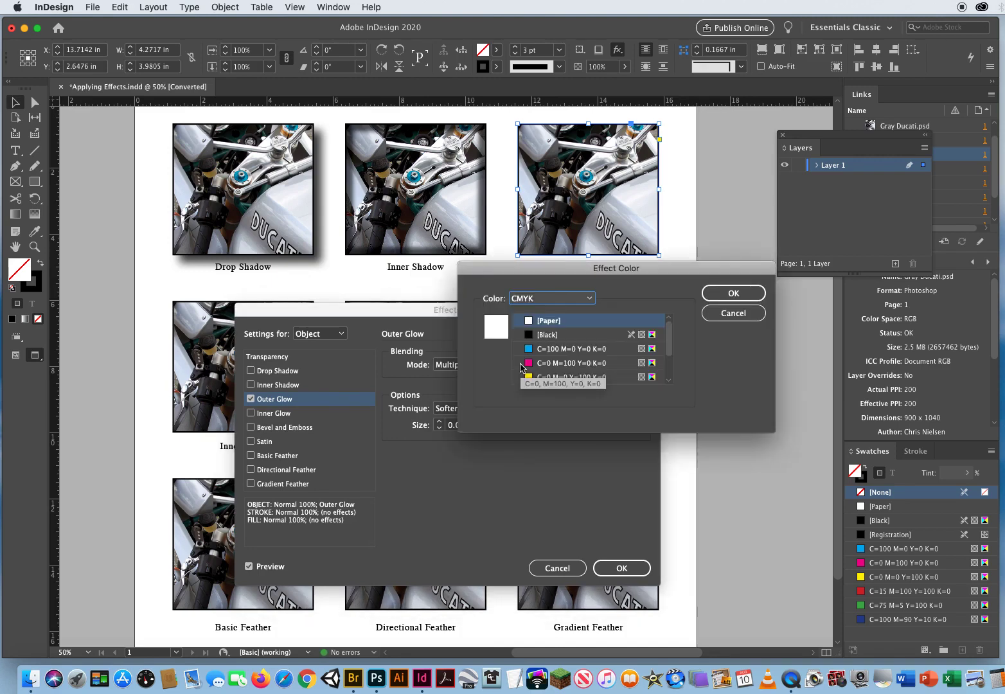
pyautogui.scroll(-2, 670, 343)
pyautogui.click(572, 363)
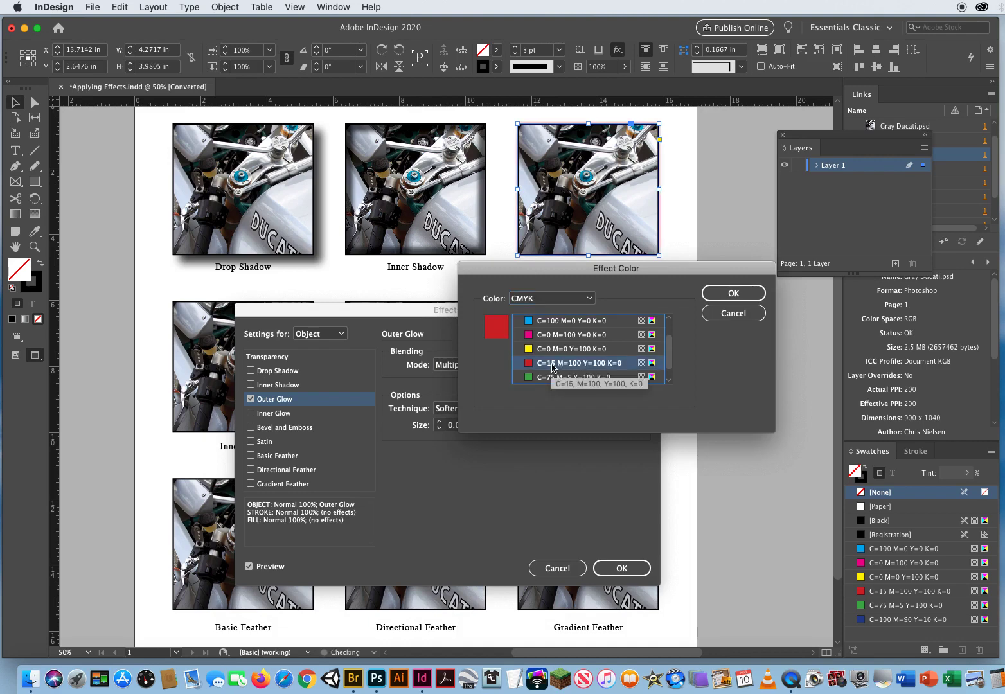
pyautogui.click(719, 293)
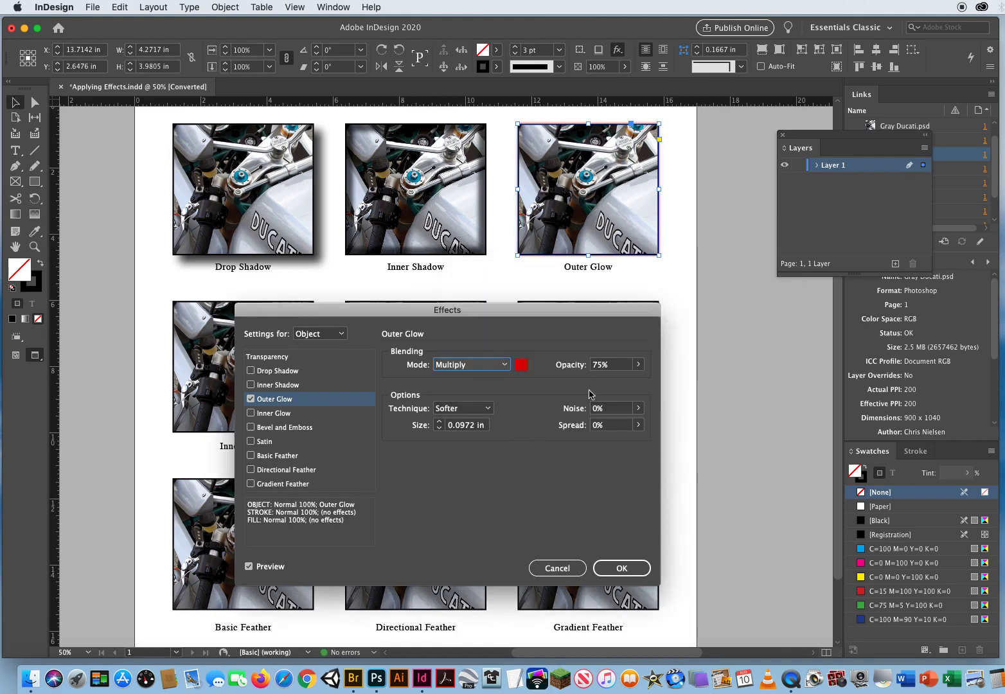
# Set the outer glow opacity to 90% and size to 0.625 in, then apply
pyautogui.click(638, 365)
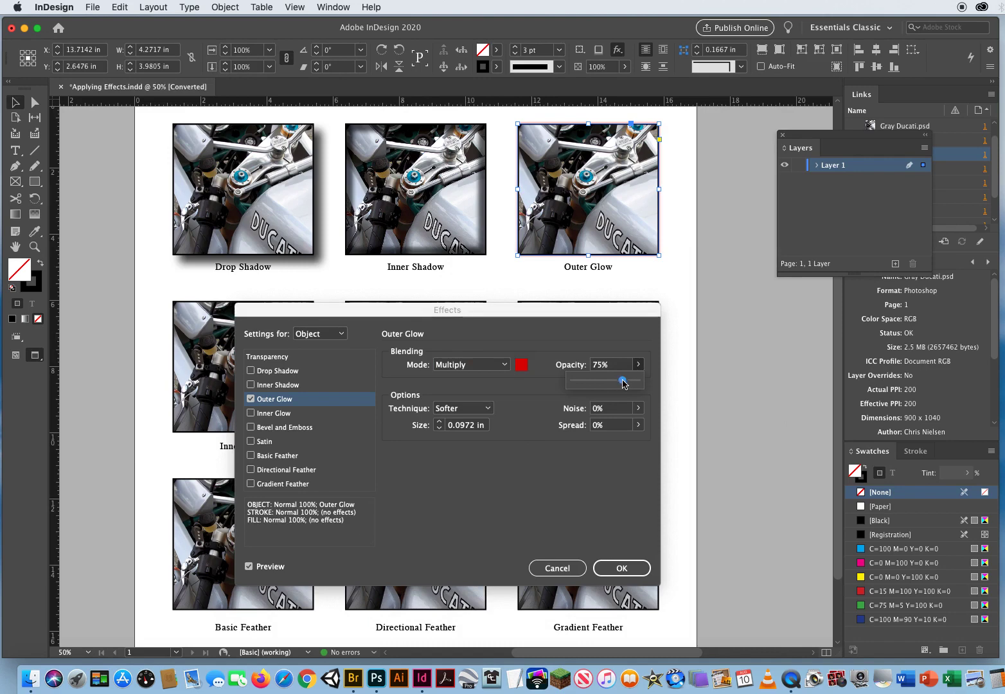
pyautogui.moveTo(623, 383); pyautogui.dragTo(632, 383)
pyautogui.moveTo(486, 428); pyautogui.dragTo(442, 428)
pyautogui.click(439, 422)
pyautogui.click(439, 422)
pyautogui.click(439, 422)
pyautogui.click(439, 422)
pyautogui.click(439, 422)
pyautogui.click(439, 422)
pyautogui.click(440, 422)
pyautogui.click(440, 422)
pyautogui.click(440, 422)
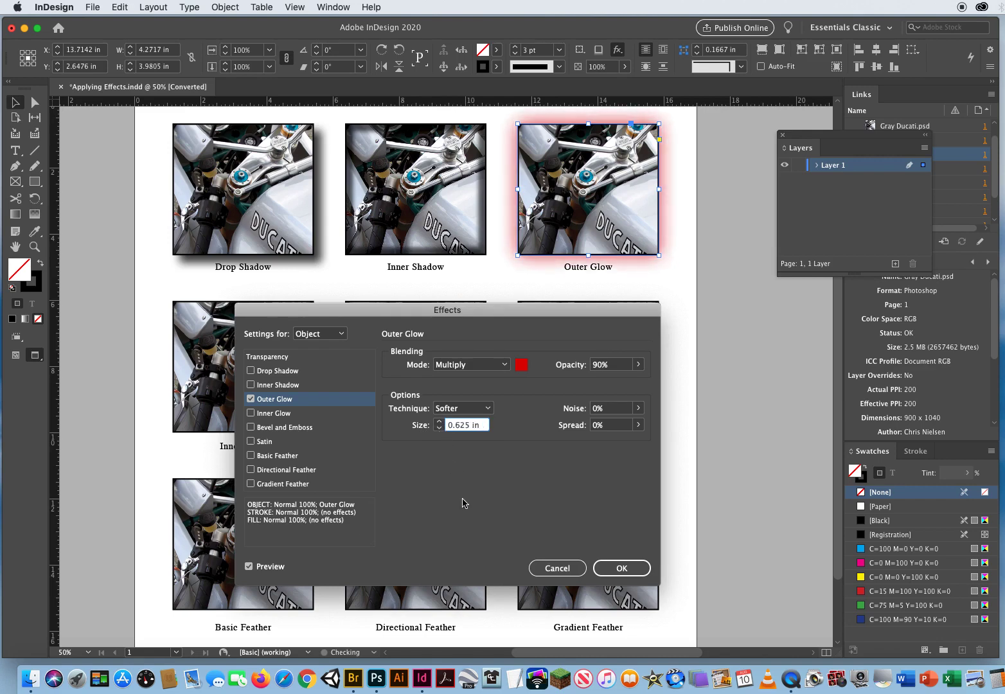
pyautogui.click(635, 569)
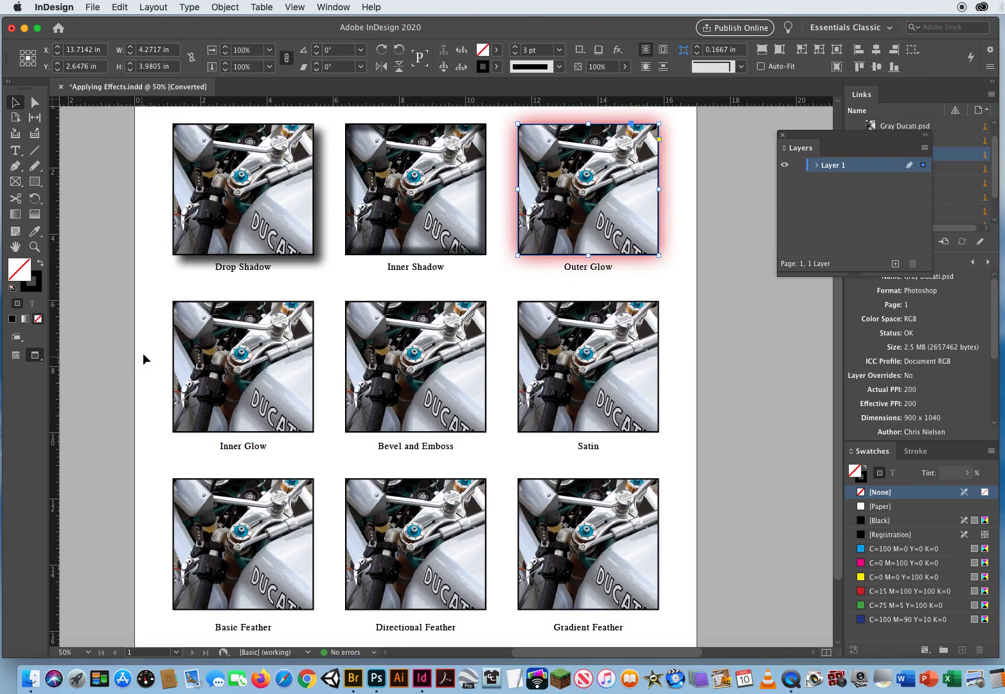
# Open the Inner Glow effect settings for the Inner Glow photo
pyautogui.click(219, 363)
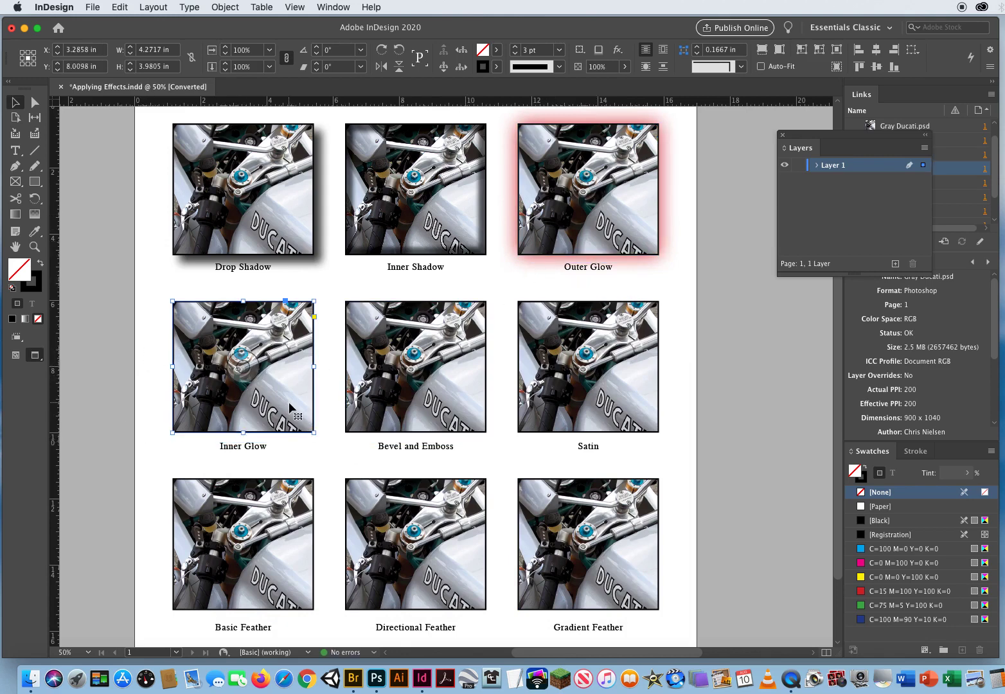
pyautogui.click(618, 50)
pyautogui.click(648, 112)
pyautogui.moveTo(480, 310); pyautogui.dragTo(638, 196)
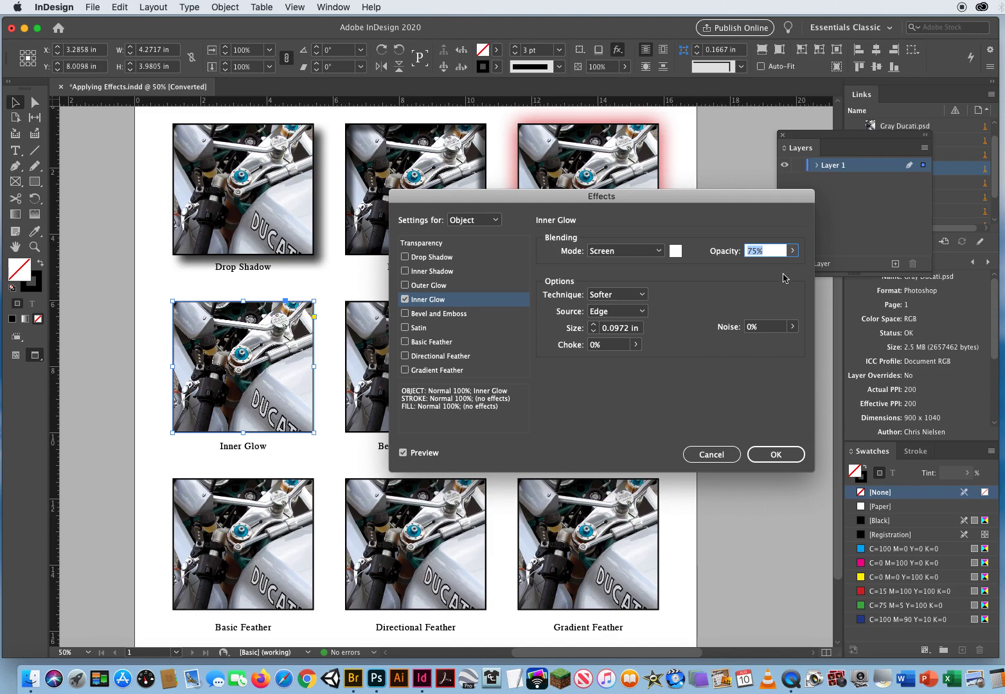
# Raise the inner glow opacity to 95% with the source kept at Edge
pyautogui.click(793, 251)
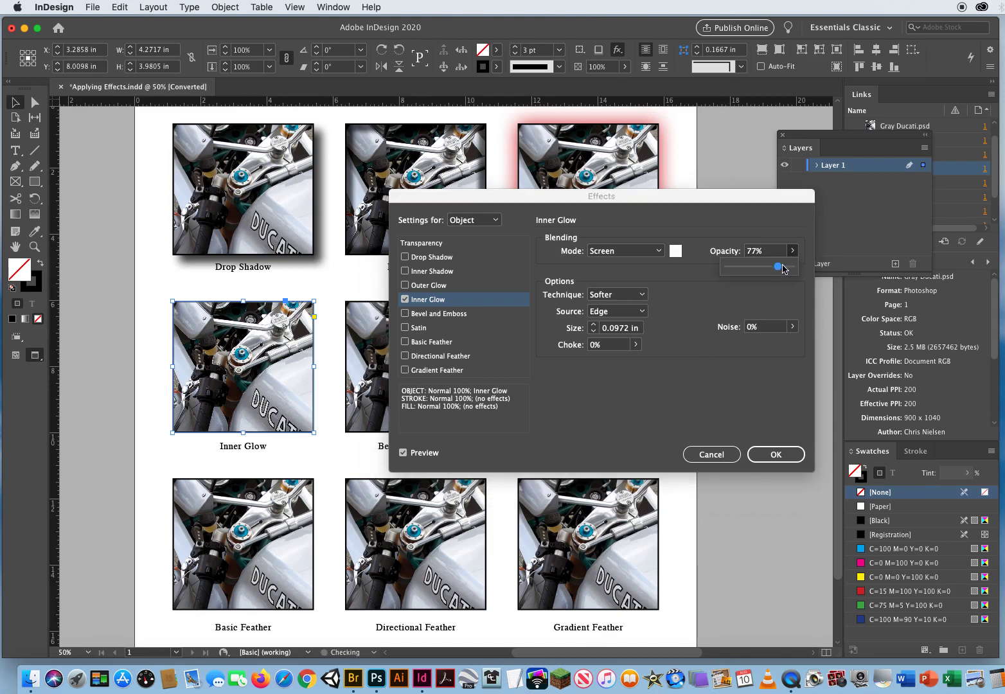
pyautogui.moveTo(777, 268); pyautogui.dragTo(792, 271)
pyautogui.click(616, 311)
pyautogui.click(608, 341)
# Set the inner glow size to 0.6875 in and choke to 53%, then apply
pyautogui.click(639, 329)
pyautogui.moveTo(640, 331); pyautogui.dragTo(602, 330)
pyautogui.click(594, 326)
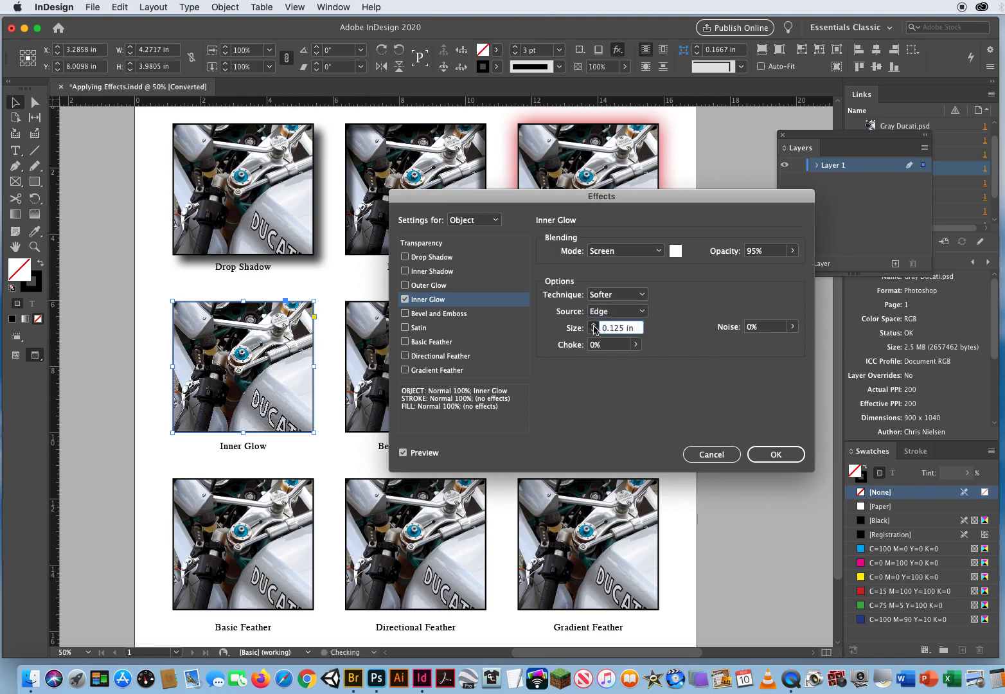
pyautogui.click(594, 326)
pyautogui.click(594, 326)
pyautogui.click(594, 326)
pyautogui.click(594, 326)
pyautogui.click(594, 326)
pyautogui.click(595, 327)
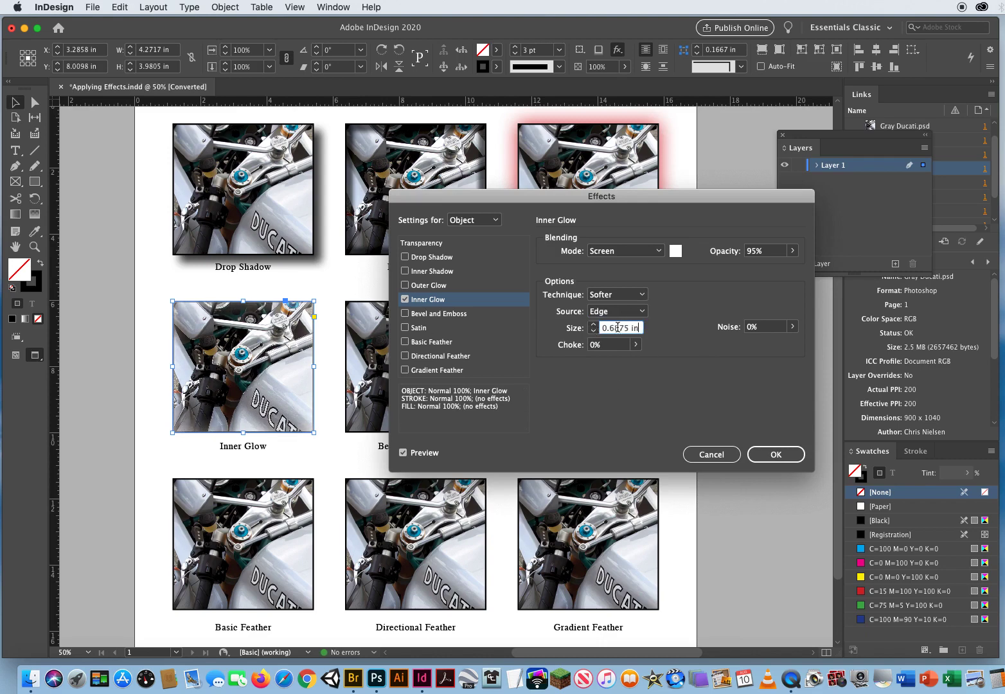
pyautogui.click(636, 344)
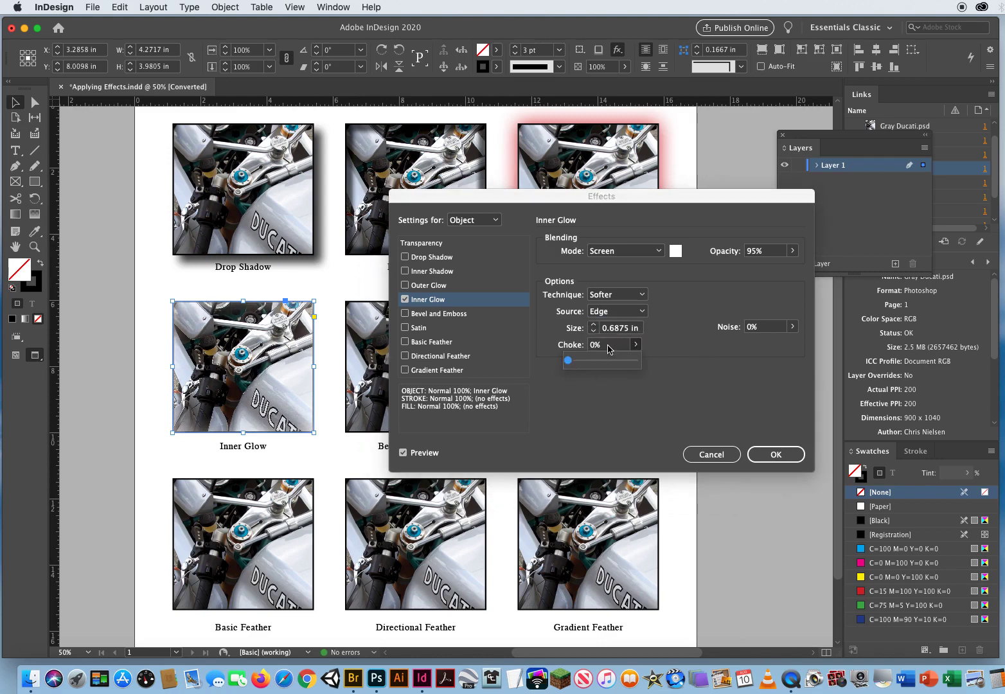
pyautogui.click(650, 349)
pyautogui.click(635, 345)
pyautogui.moveTo(571, 365); pyautogui.dragTo(607, 363)
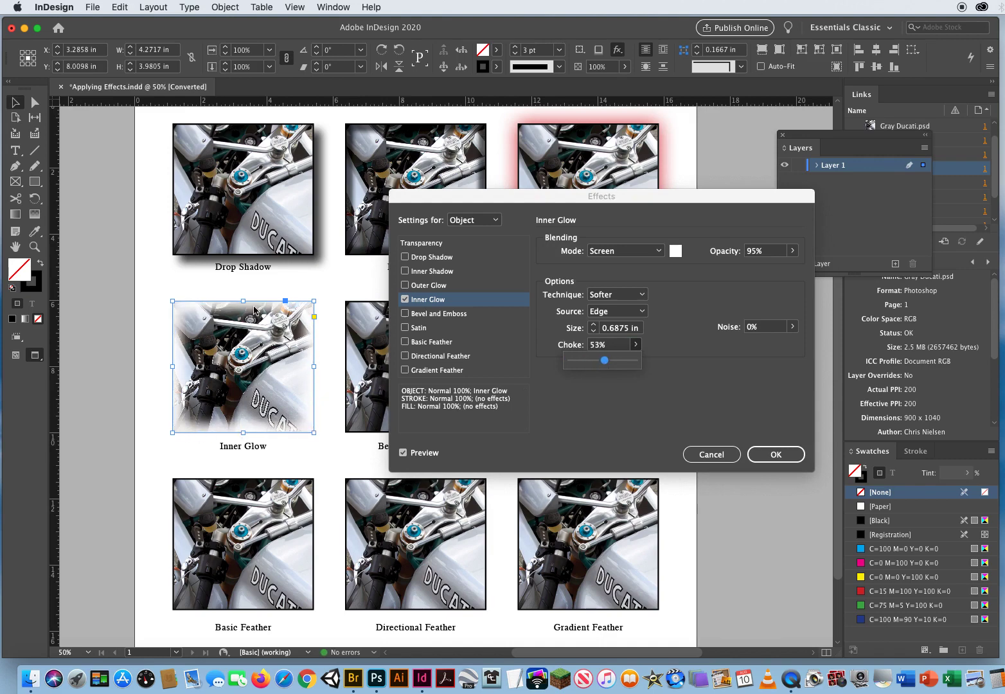
pyautogui.click(775, 454)
# Open the Bevel and Emboss effect settings for the Bevel and Emboss photo
pyautogui.click(467, 462)
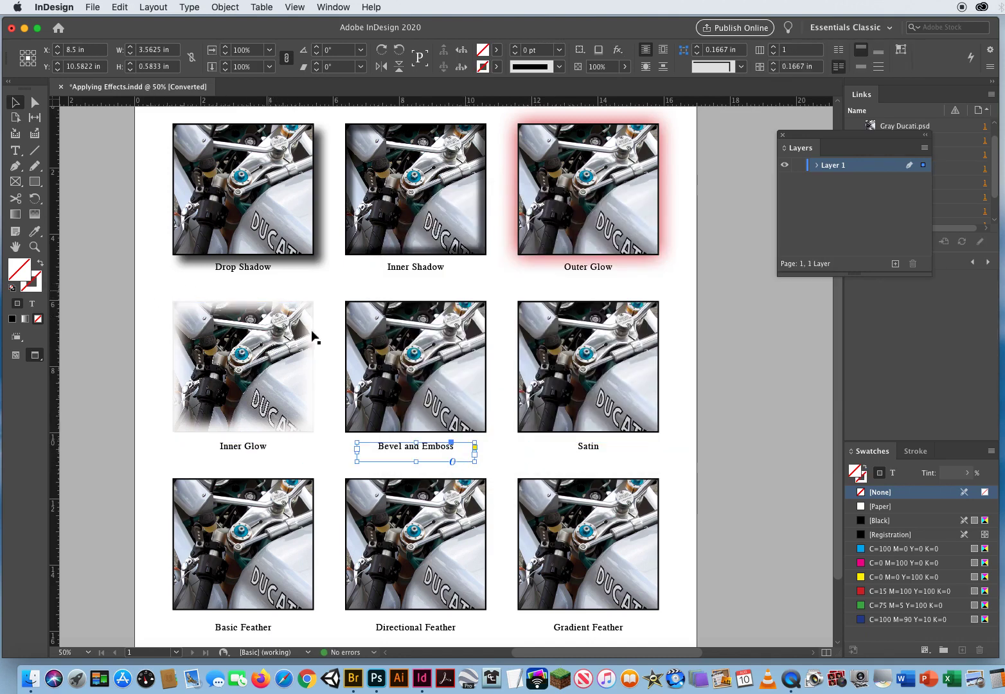
pyautogui.click(464, 357)
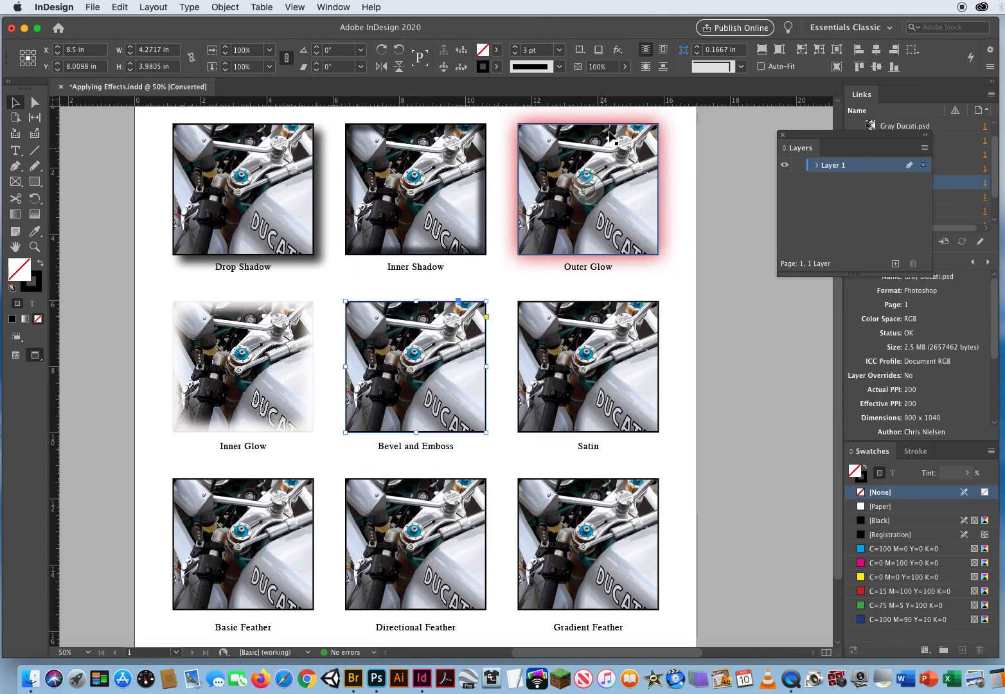
pyautogui.click(617, 50)
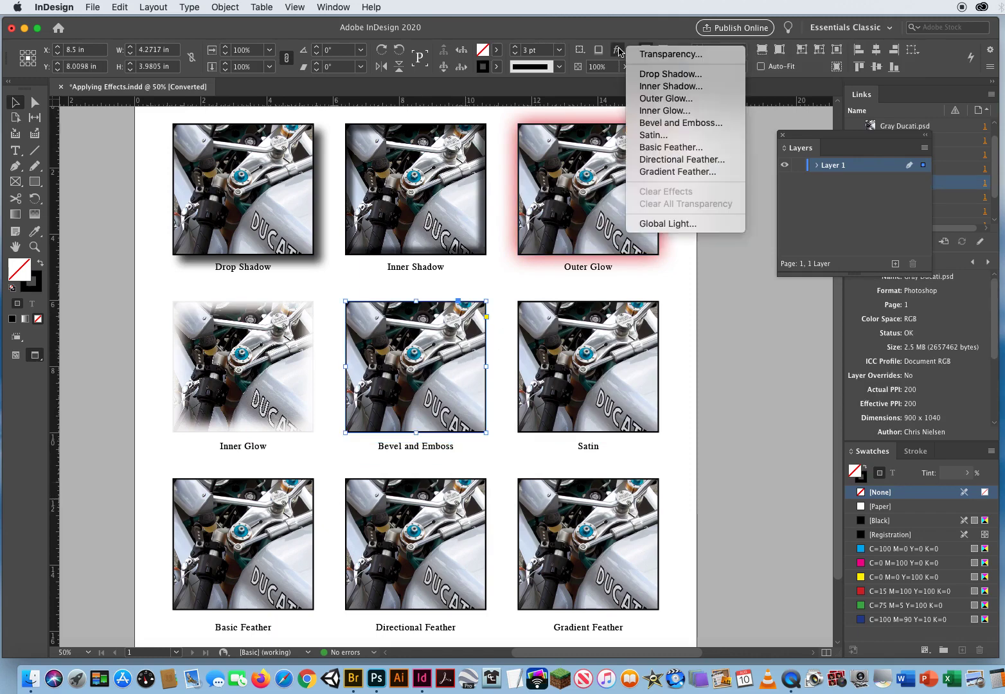
pyautogui.click(656, 124)
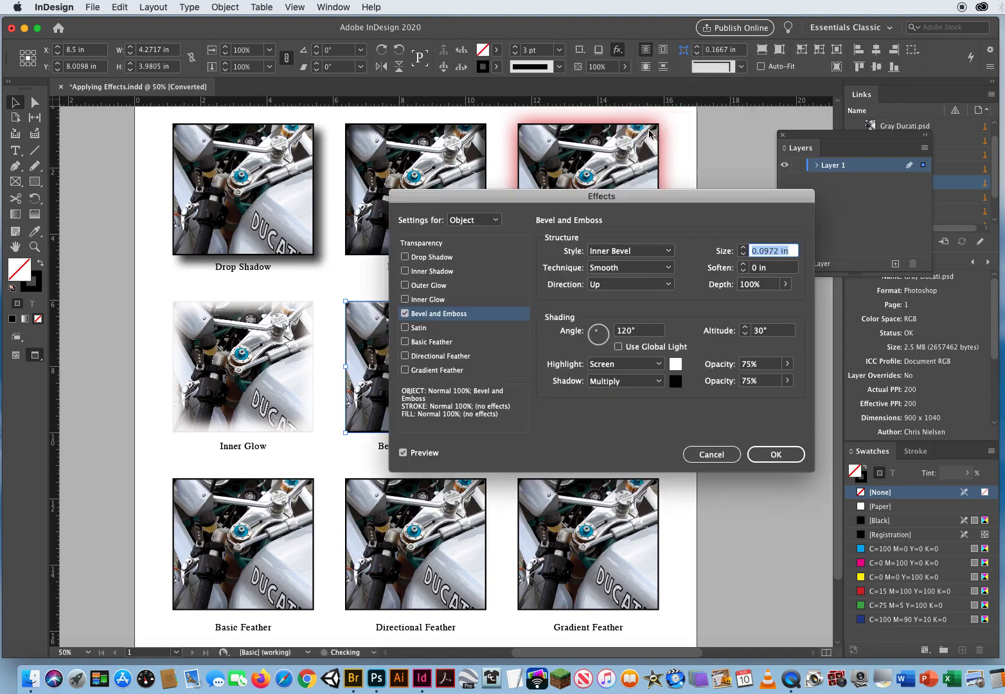
pyautogui.moveTo(510, 219); pyautogui.dragTo(665, 127)
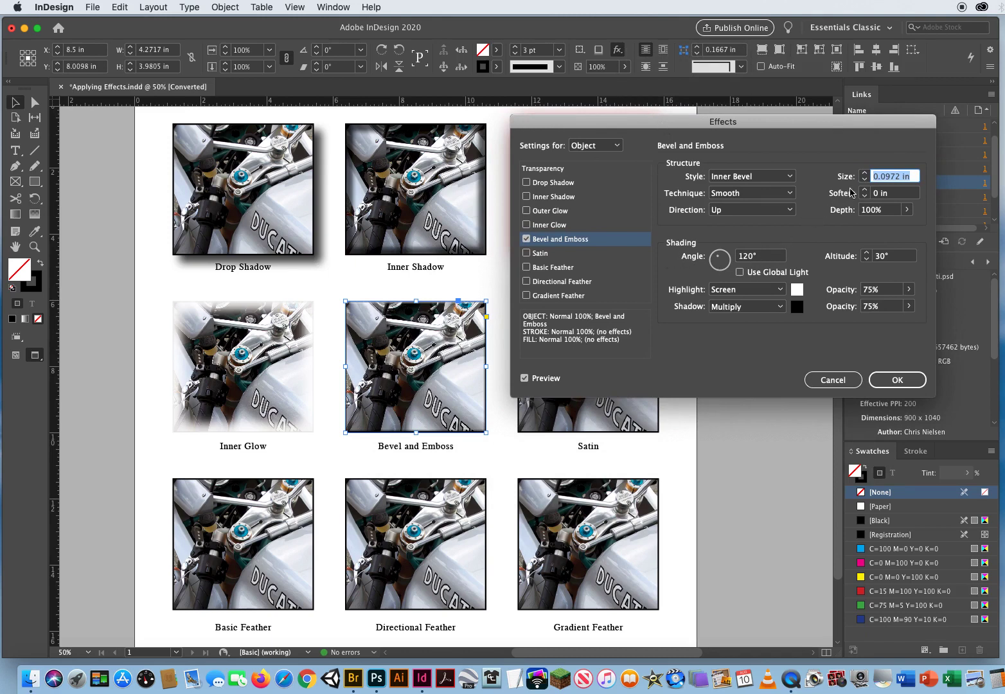
# Set the bevel style to Emboss and technique to Chisel Hard
pyautogui.click(767, 177)
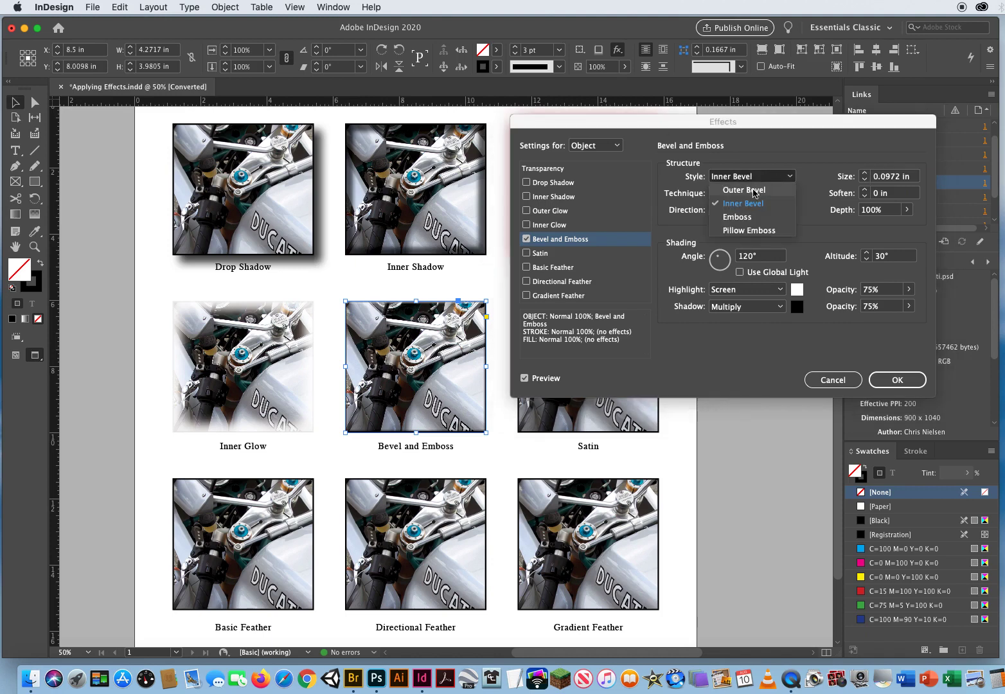
pyautogui.click(739, 218)
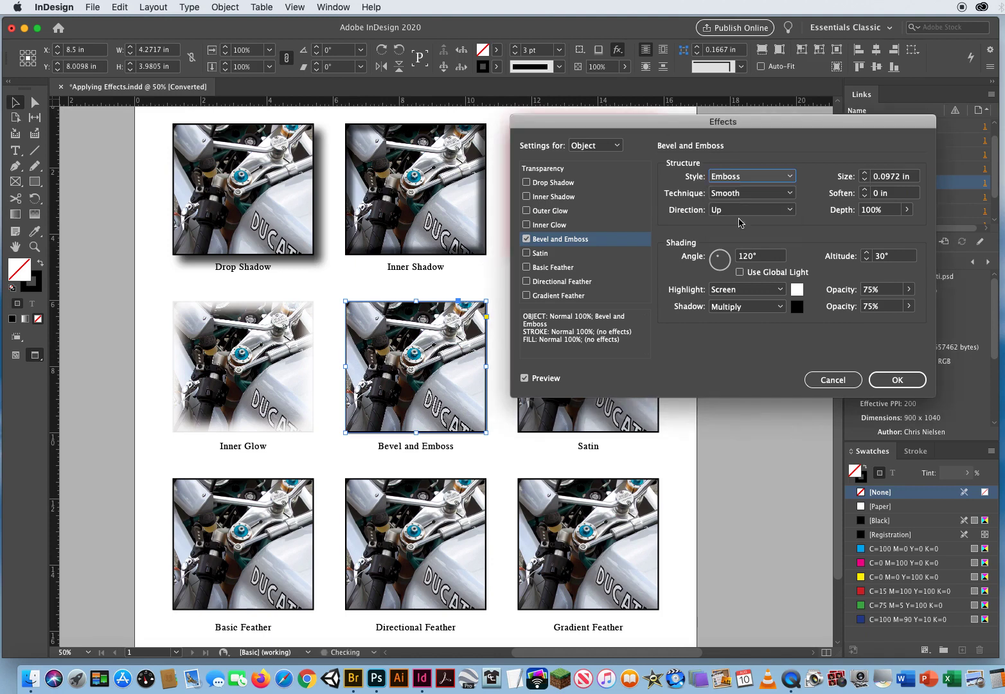
pyautogui.click(745, 194)
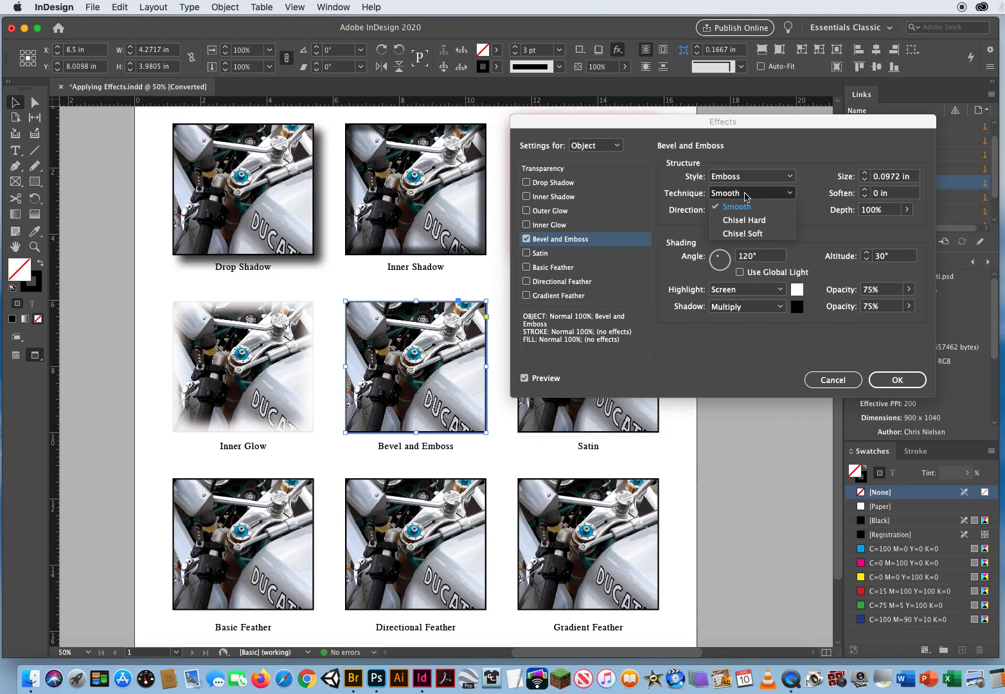
pyautogui.click(742, 220)
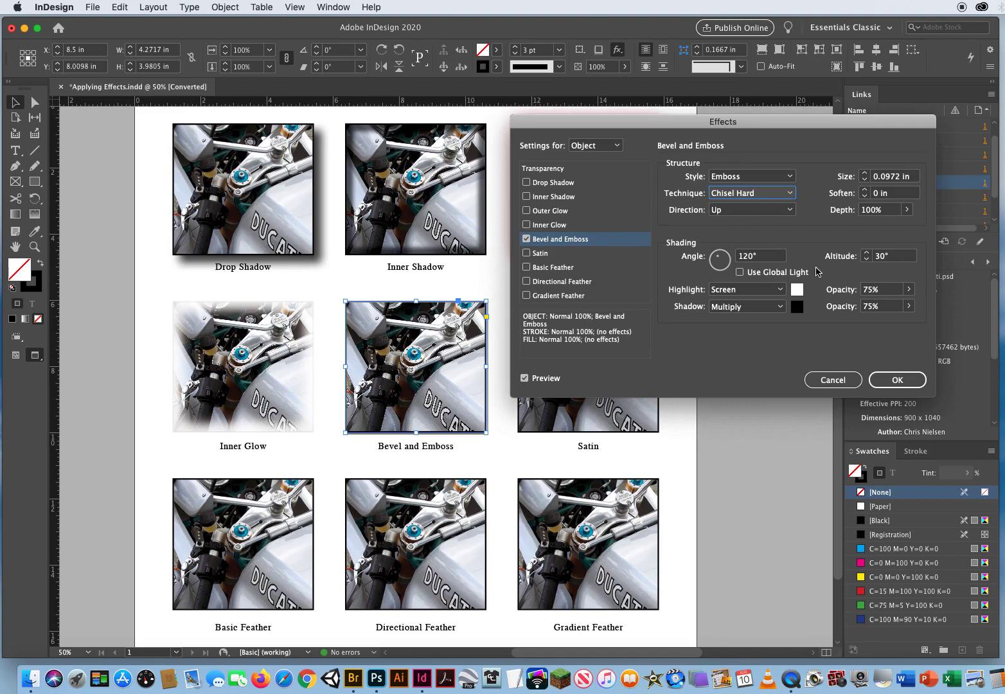
# Raise the bevel size to 0.375 in and switch the style to Inner Bevel
pyautogui.click(914, 181)
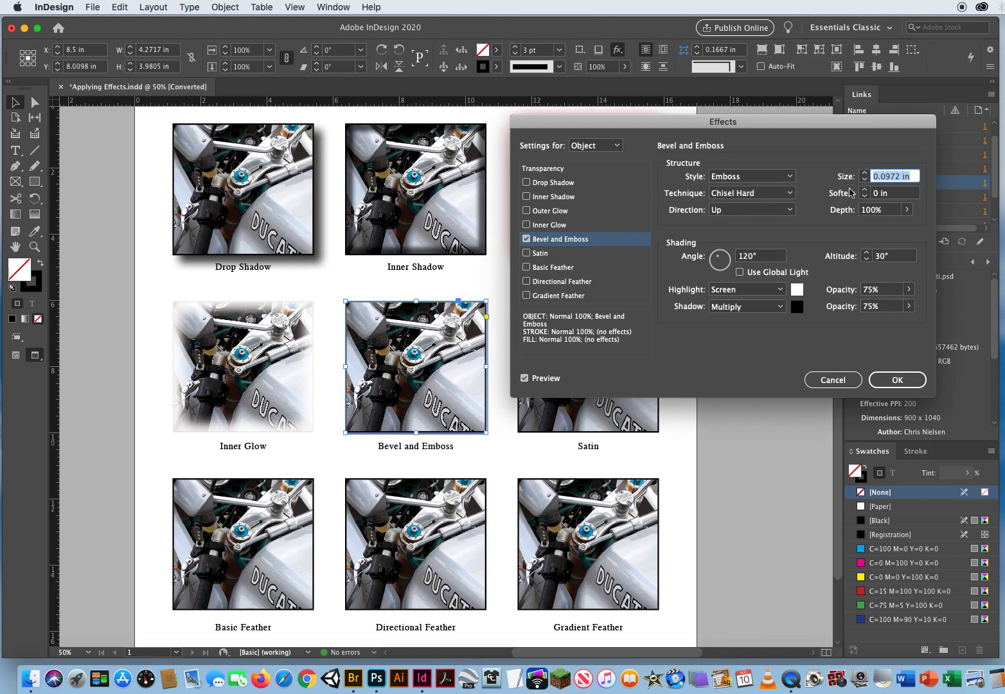
pyautogui.click(864, 173)
pyautogui.click(864, 174)
pyautogui.click(865, 174)
pyautogui.click(864, 173)
pyautogui.click(864, 174)
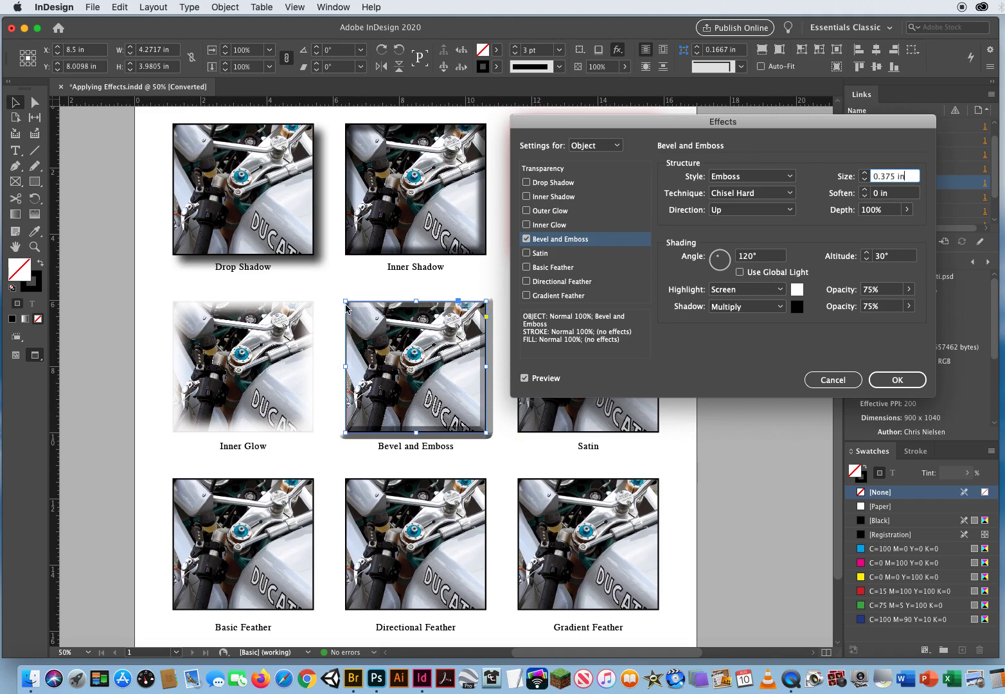
pyautogui.click(752, 193)
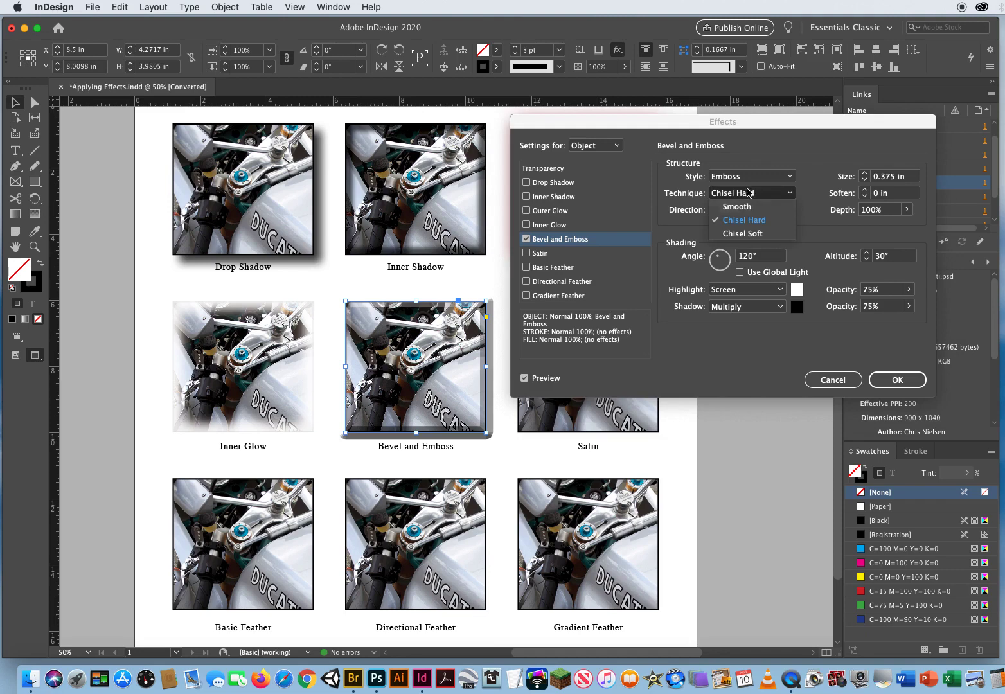
pyautogui.click(756, 178)
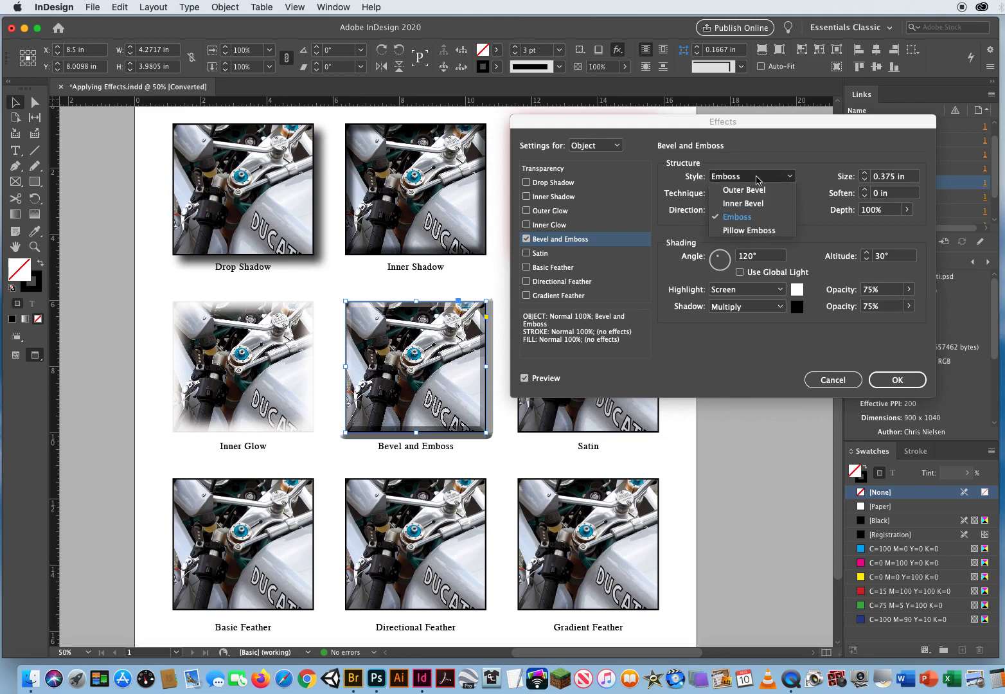
pyautogui.click(742, 204)
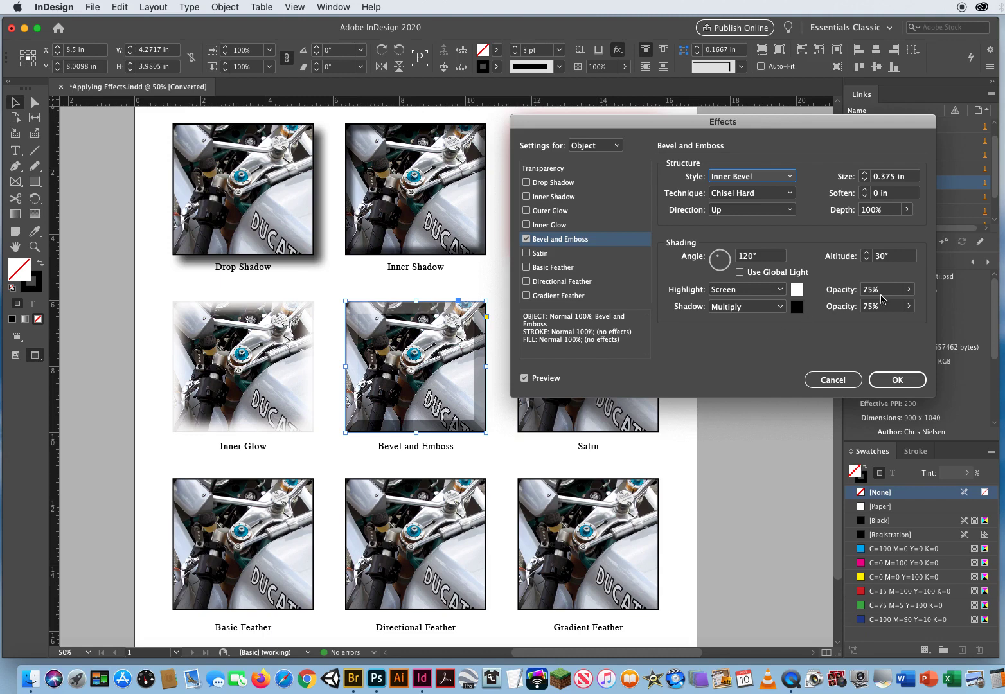
# Raise the bevel's highlight opacity to 97% and shadow opacity to 95%
pyautogui.click(907, 293)
pyautogui.moveTo(880, 307); pyautogui.dragTo(907, 307)
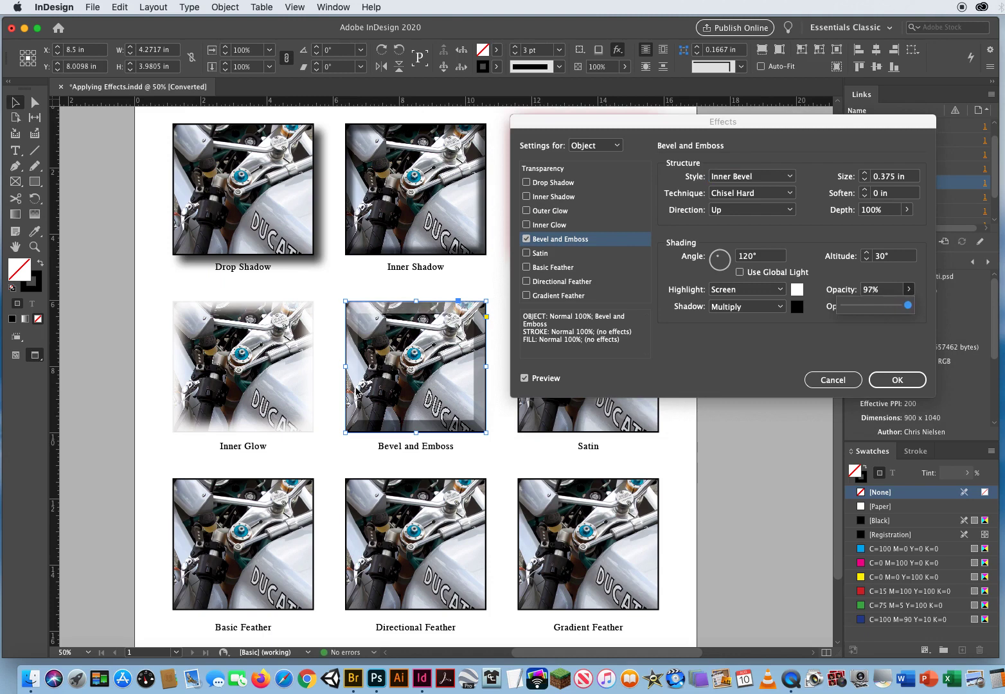
pyautogui.press('Tab')
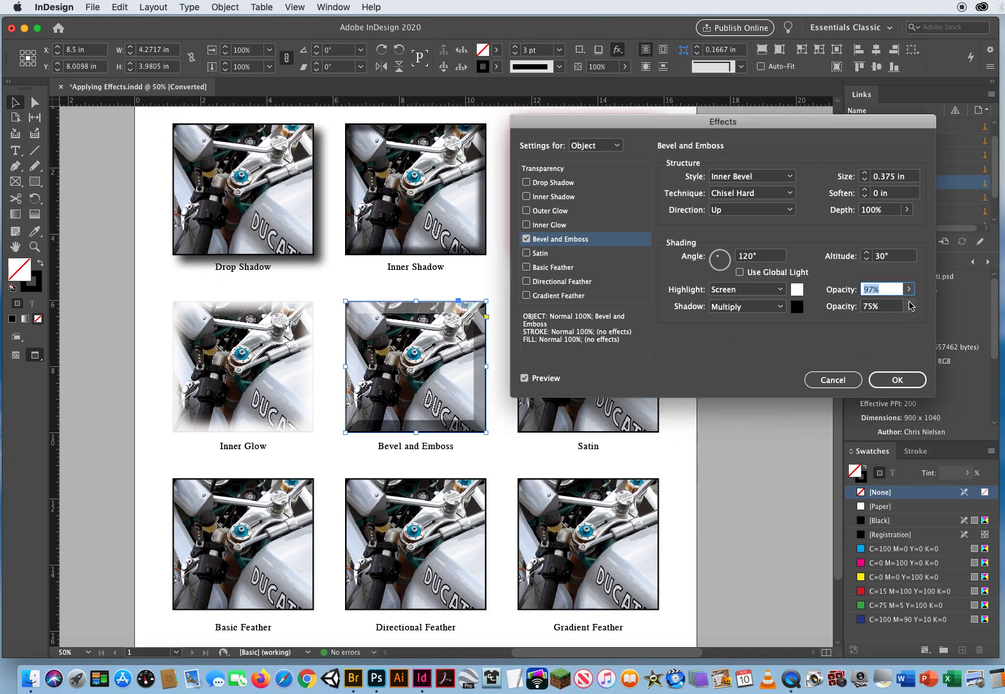
pyautogui.click(908, 305)
pyautogui.moveTo(891, 325); pyautogui.dragTo(905, 321)
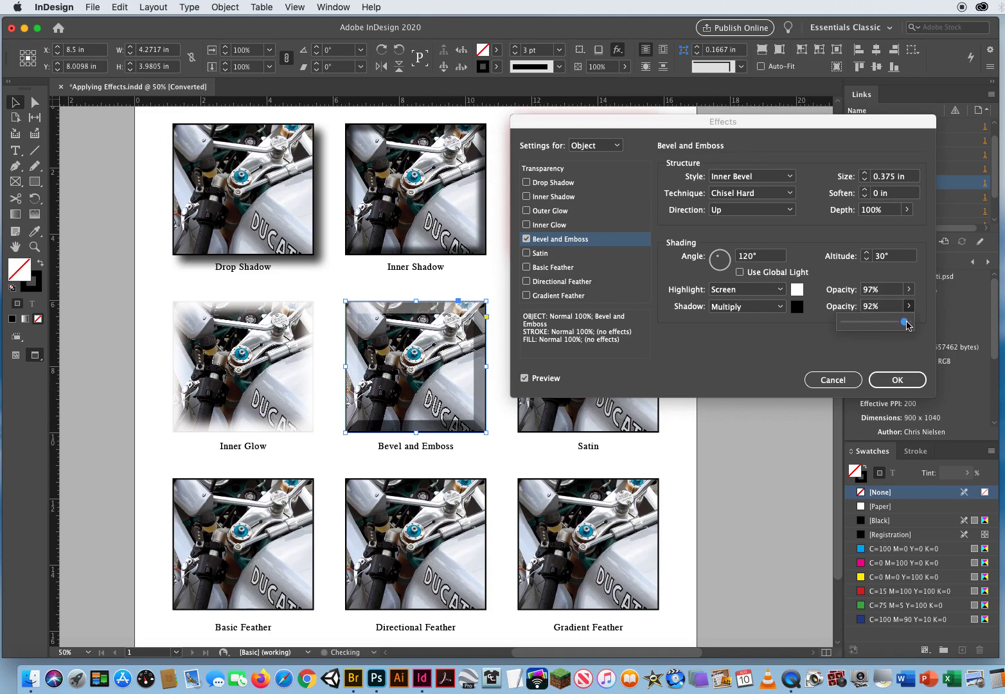
pyautogui.press('Up')
# Try Normal, Color Dodge and Hard Light highlight blending, settling back on Screen
pyautogui.click(758, 294)
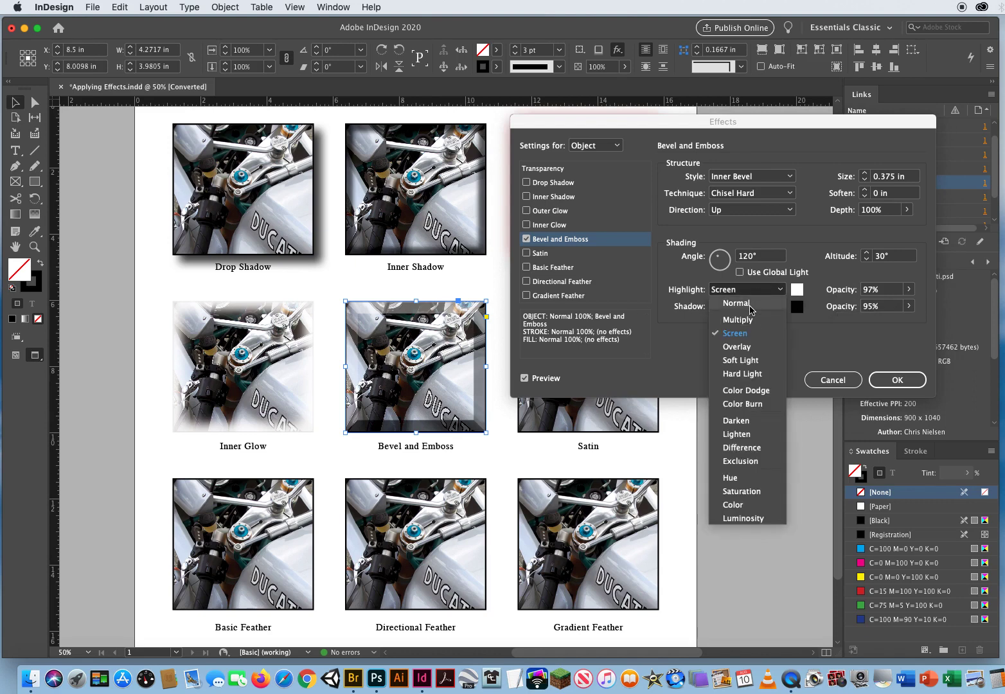
pyautogui.click(748, 306)
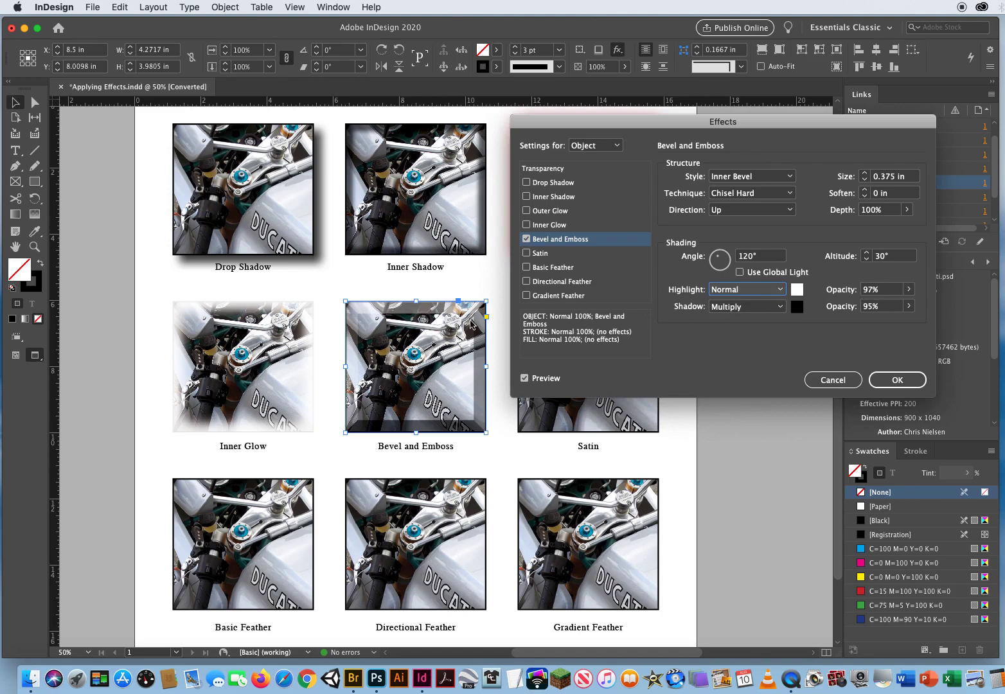
pyautogui.click(781, 289)
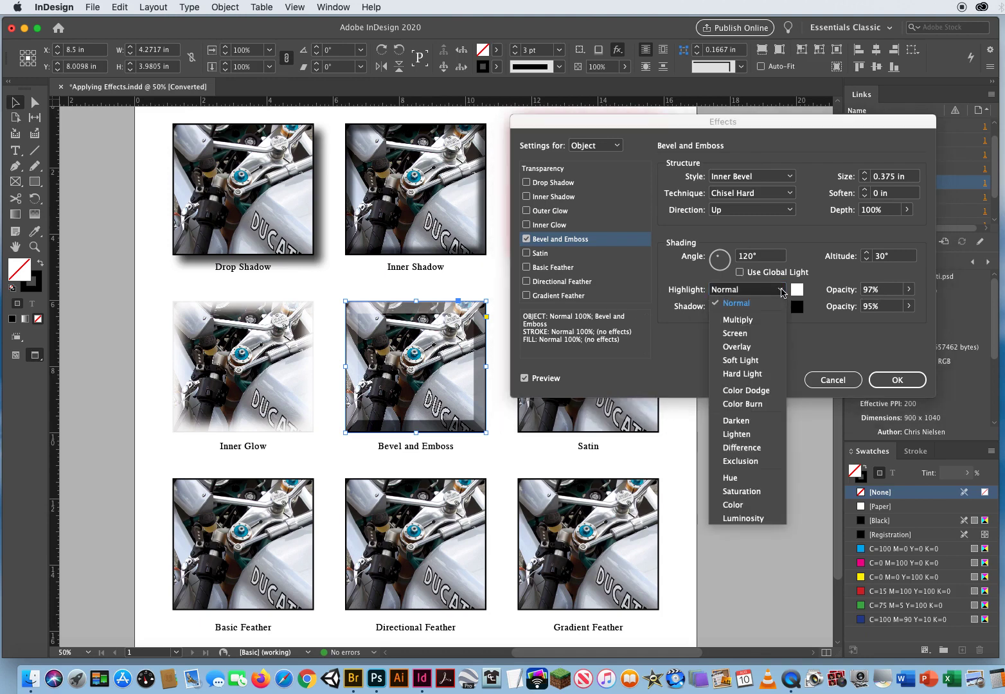
pyautogui.click(734, 332)
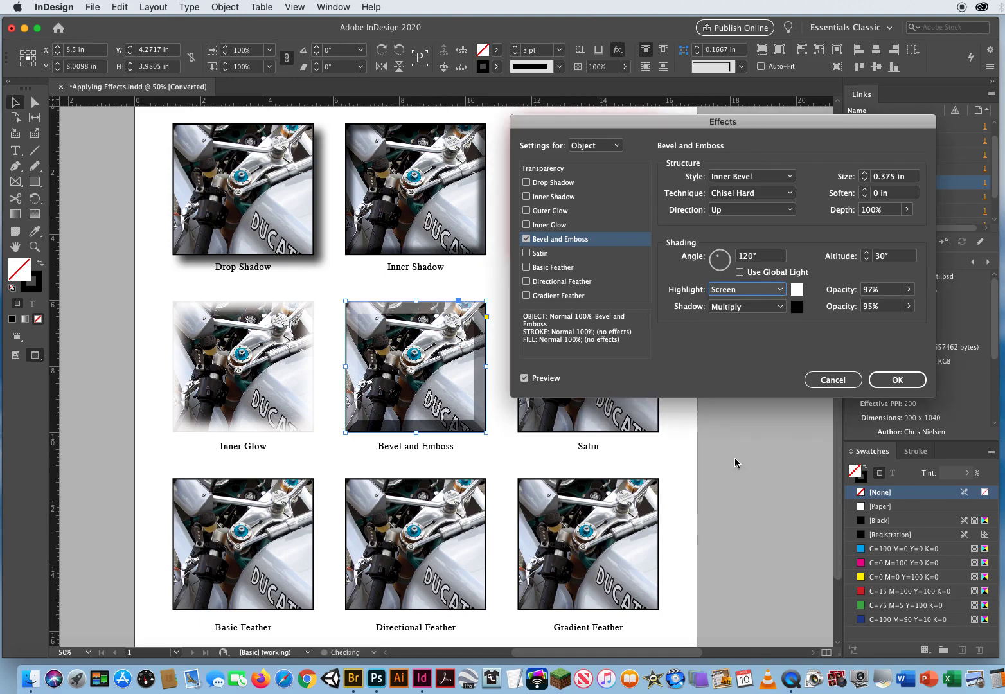
pyautogui.click(781, 291)
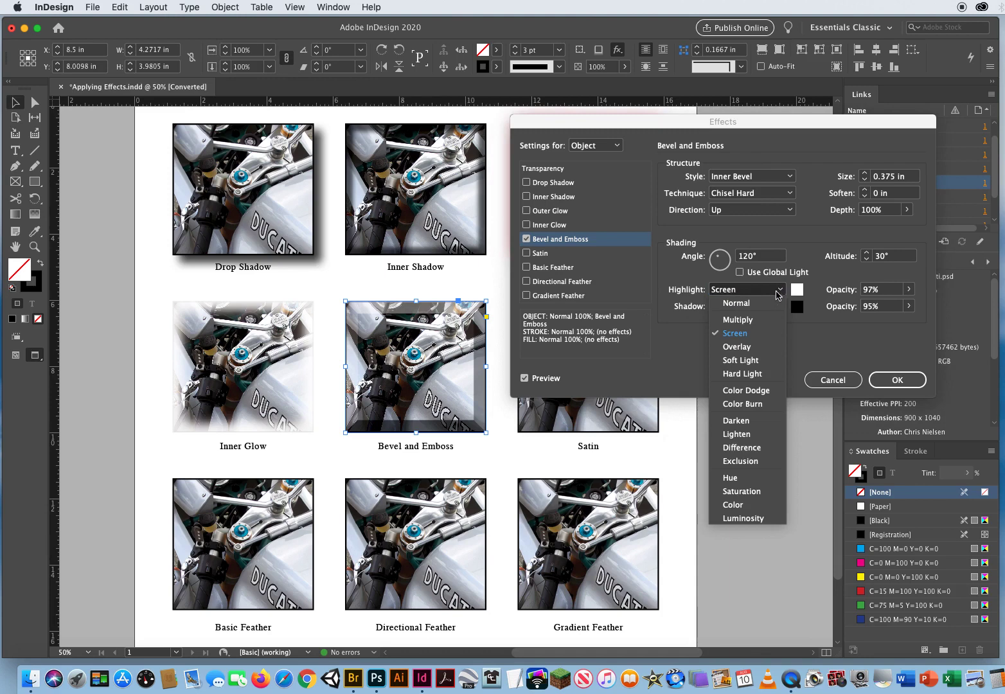
pyautogui.click(745, 392)
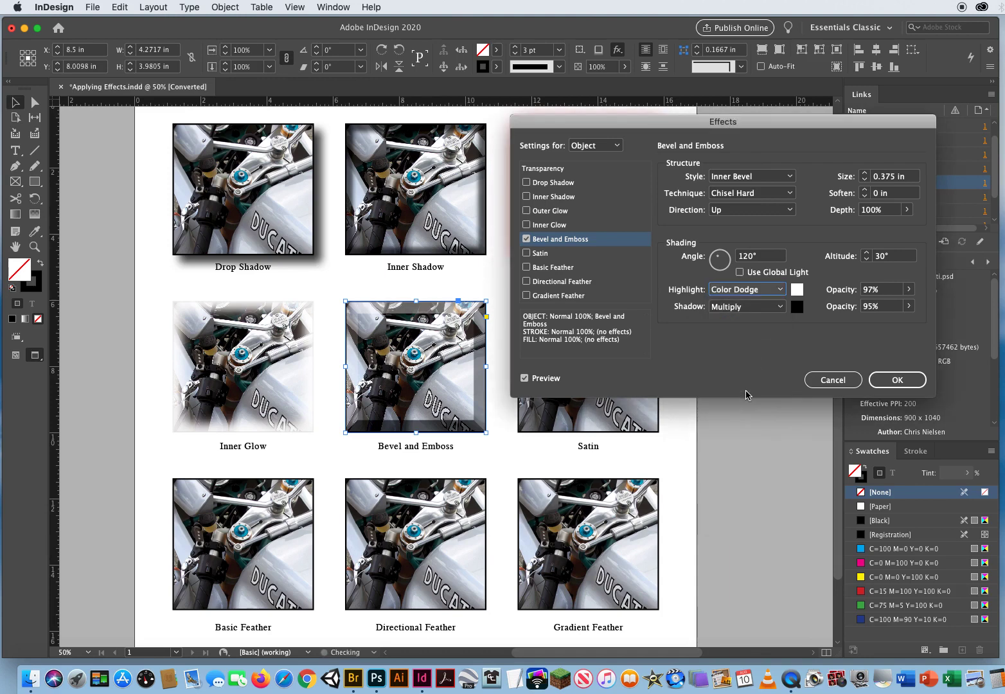
pyautogui.click(782, 290)
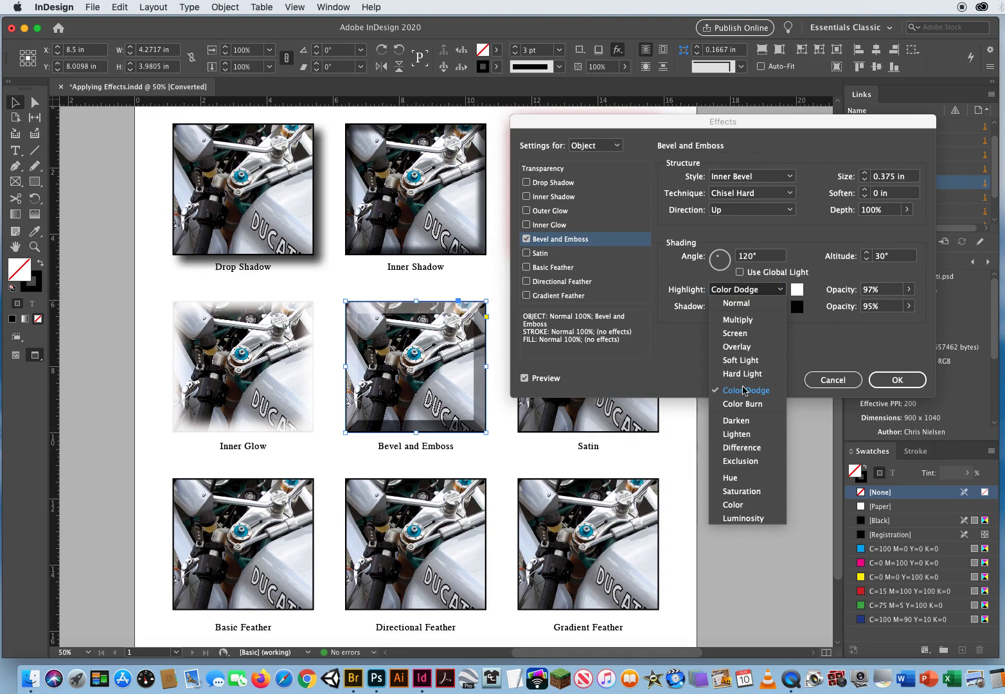
pyautogui.click(742, 375)
pyautogui.click(781, 291)
pyautogui.click(744, 334)
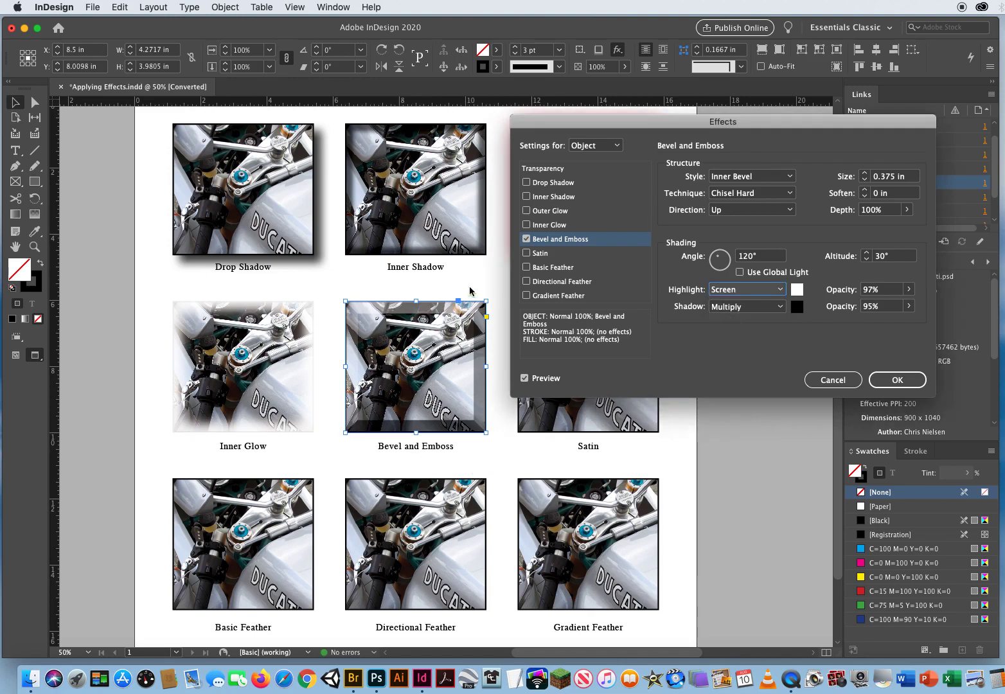
# Keep Inner Bevel as the bevel style and apply the Bevel and Emboss settings
pyautogui.click(730, 177)
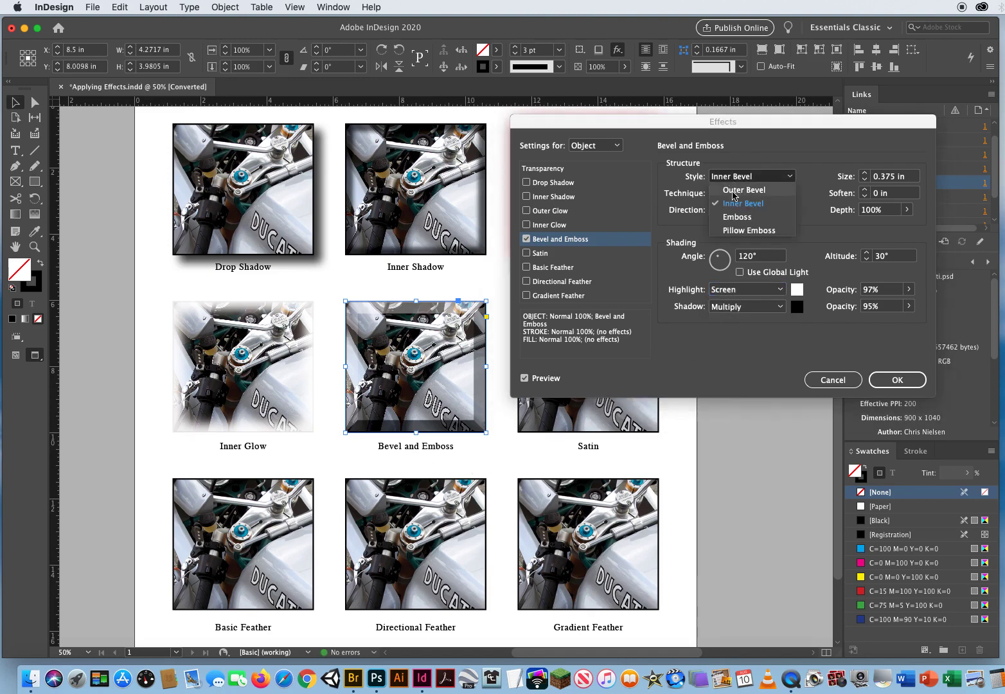
pyautogui.click(742, 203)
pyautogui.click(887, 384)
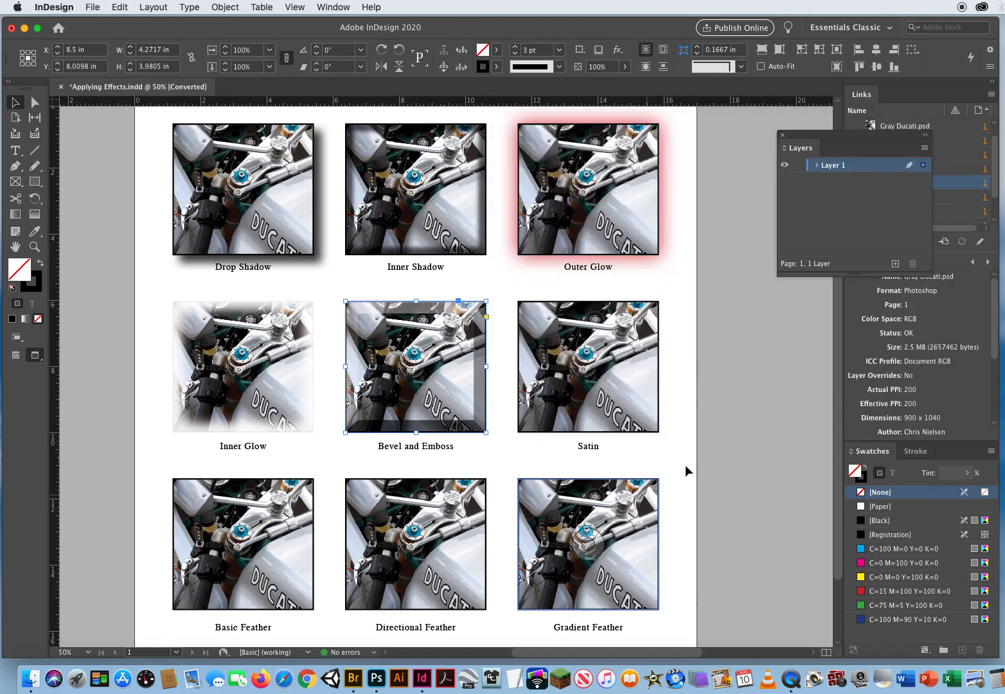
# Add a Satin effect to the photo captioned Satin
pyautogui.click(557, 397)
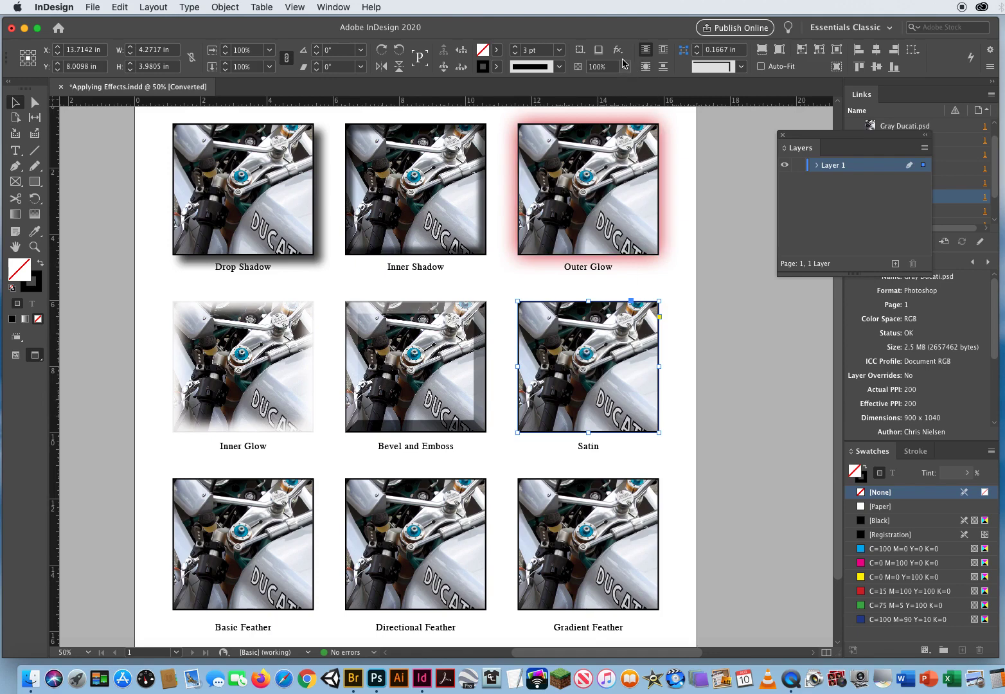
pyautogui.click(617, 50)
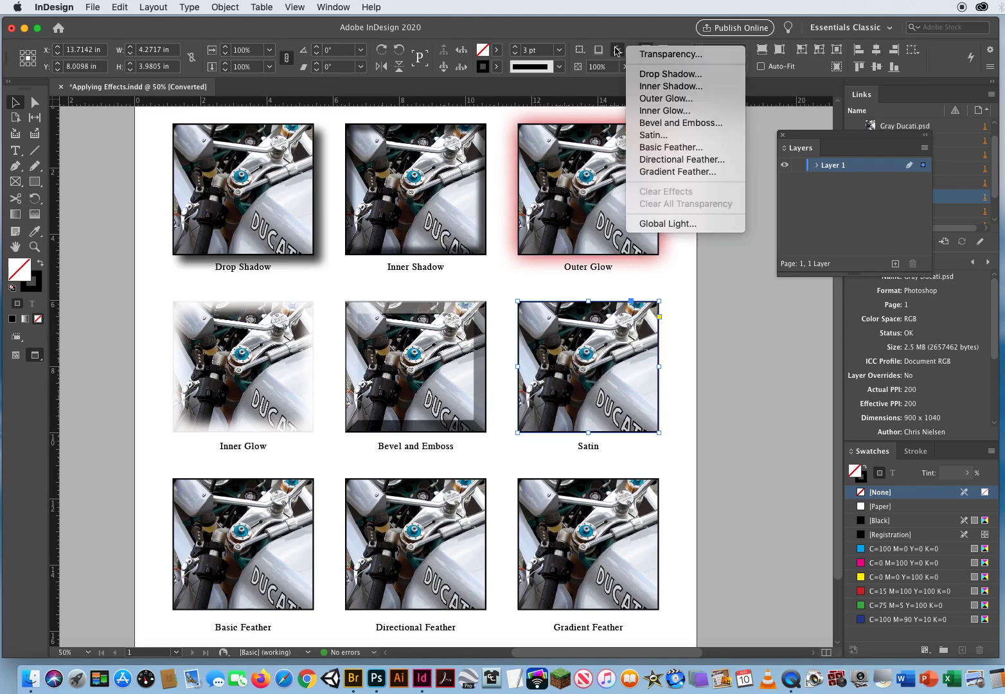
pyautogui.click(648, 136)
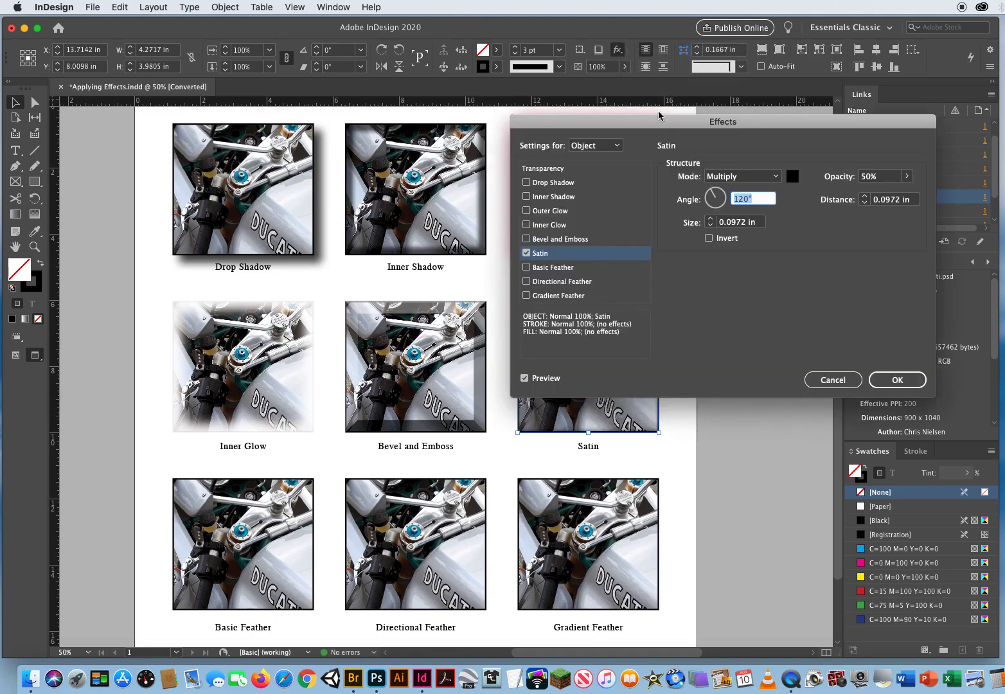
pyautogui.moveTo(658, 113); pyautogui.dragTo(196, 107)
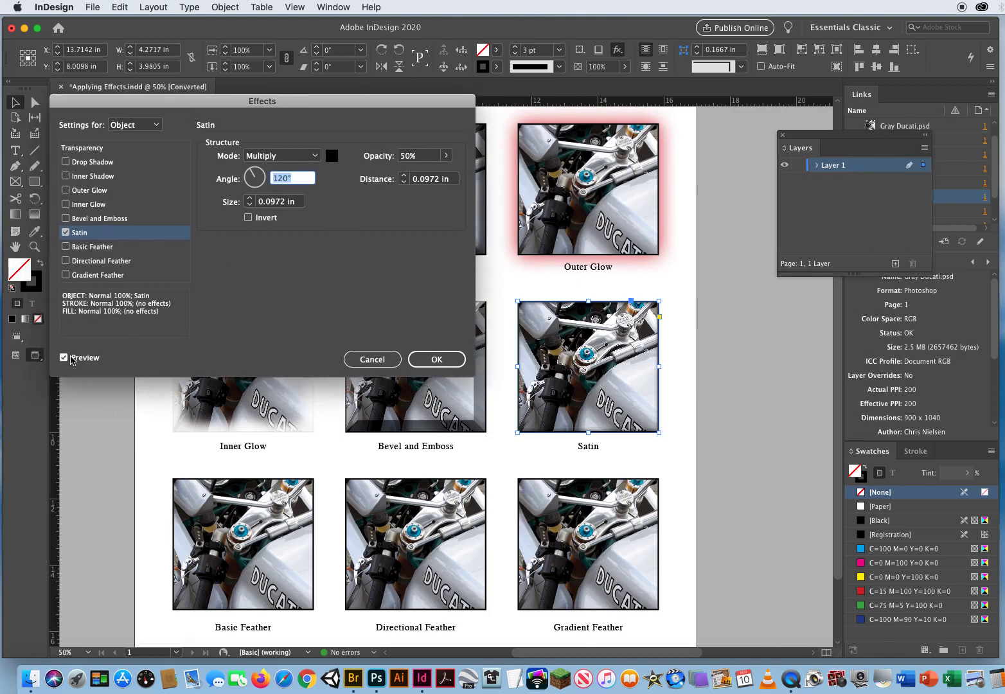
# Set the satin opacity to 92% and the size to 0.875 in
pyautogui.click(445, 156)
pyautogui.moveTo(418, 174); pyautogui.dragTo(447, 175)
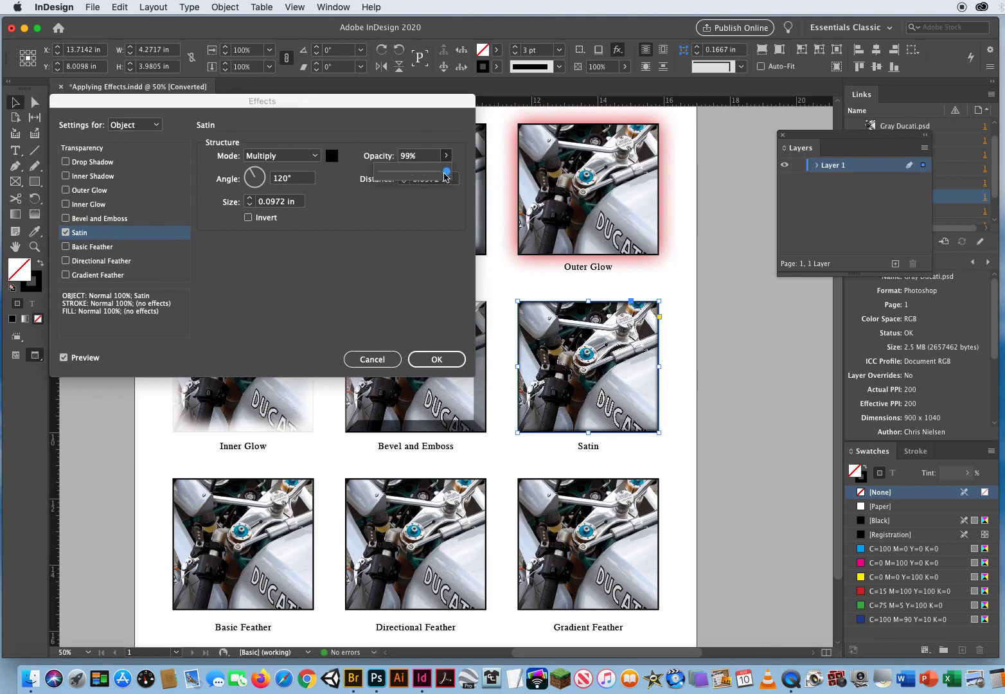
pyautogui.moveTo(448, 175); pyautogui.dragTo(442, 176)
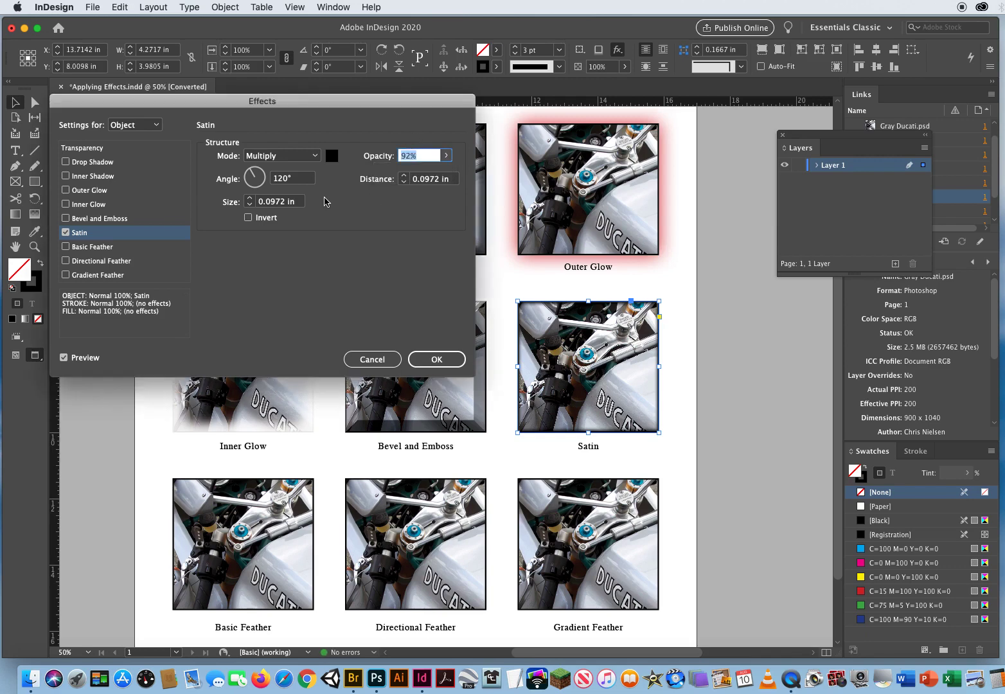
pyautogui.moveTo(296, 204); pyautogui.dragTo(254, 201)
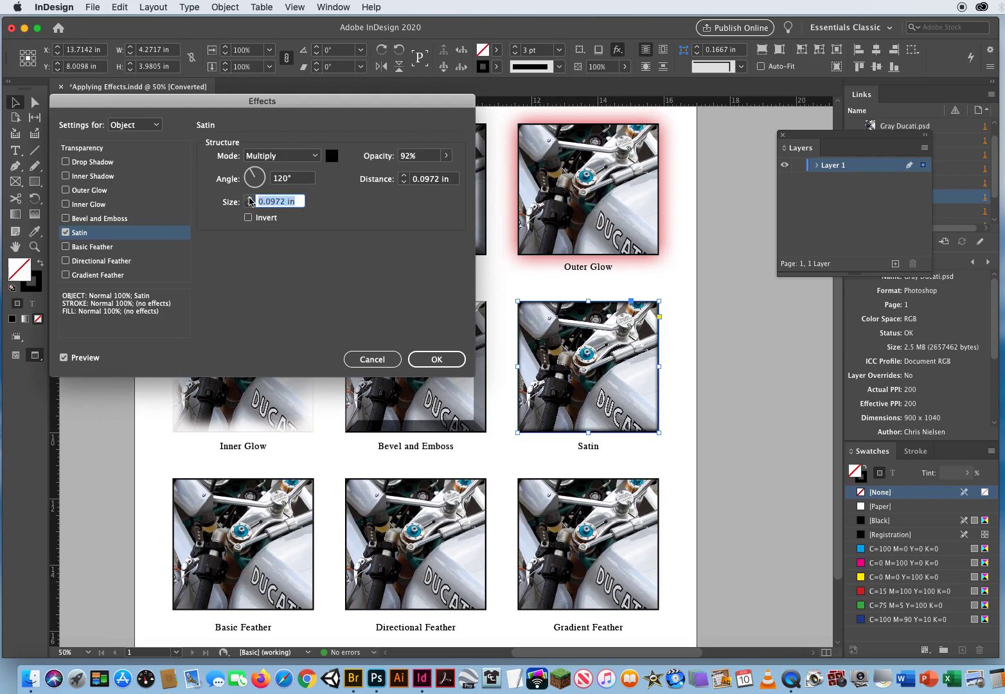
pyautogui.click(250, 199)
pyautogui.click(250, 199)
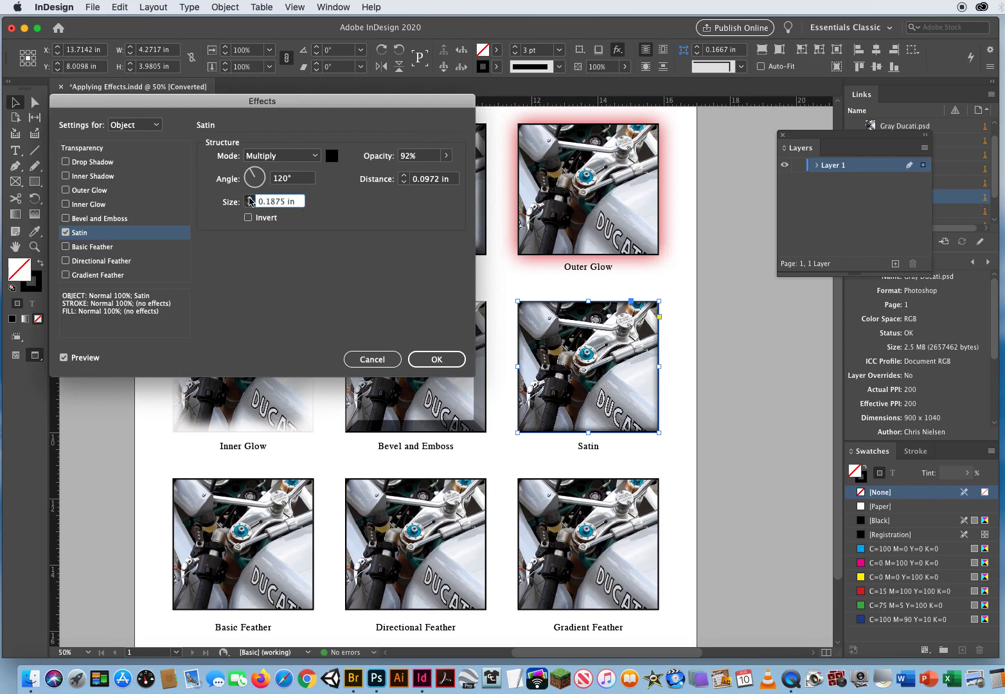
pyautogui.click(249, 199)
pyautogui.click(250, 199)
pyautogui.click(250, 199)
pyautogui.click(250, 199)
pyautogui.click(249, 199)
pyautogui.click(249, 199)
pyautogui.click(250, 200)
pyautogui.click(250, 199)
pyautogui.click(250, 199)
pyautogui.click(250, 199)
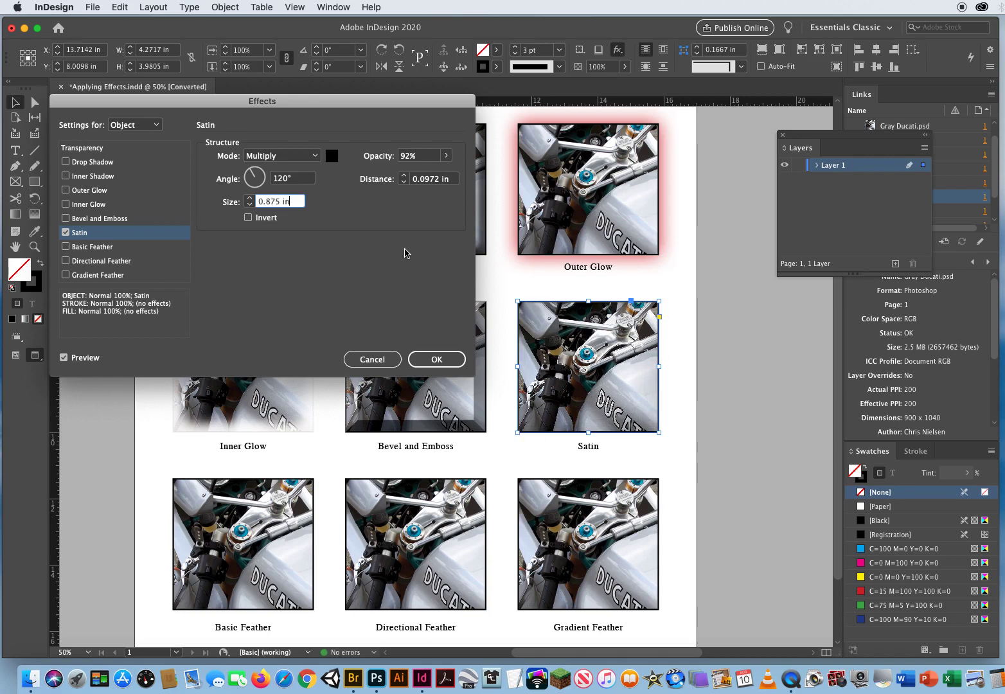
# Raise the satin distance to 1.125 in and confirm the satin settings
pyautogui.click(453, 180)
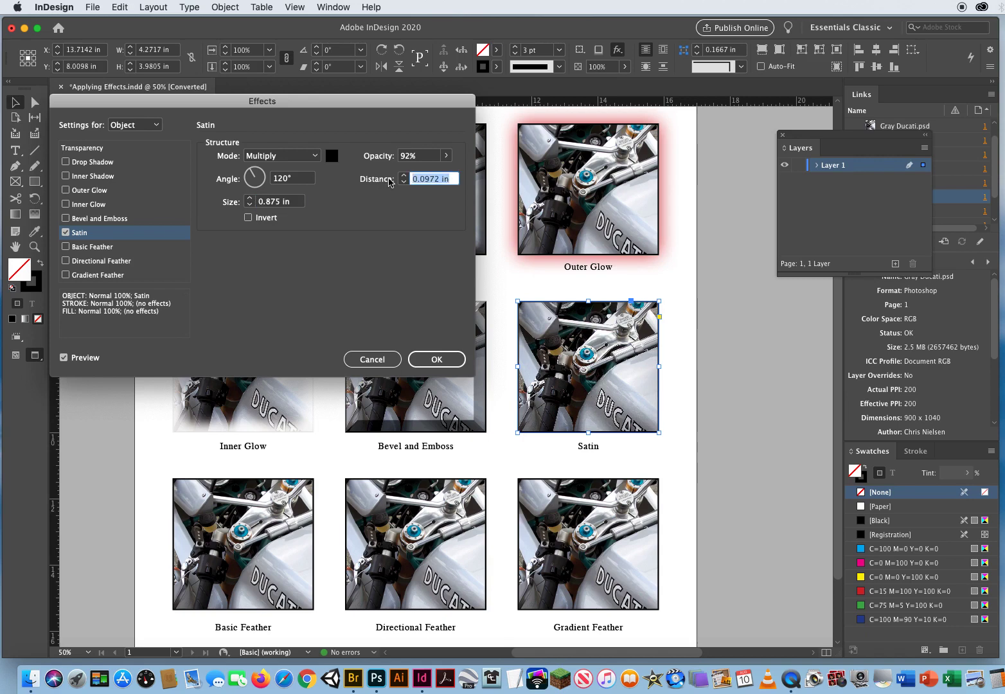
pyautogui.click(404, 176)
pyautogui.click(404, 176)
pyautogui.click(404, 176)
pyautogui.click(405, 176)
pyautogui.click(404, 176)
pyautogui.click(404, 176)
pyautogui.click(404, 176)
pyautogui.click(404, 176)
pyautogui.click(404, 176)
pyautogui.click(404, 176)
pyautogui.click(404, 176)
pyautogui.click(404, 176)
pyautogui.click(404, 176)
pyautogui.click(404, 176)
pyautogui.click(405, 176)
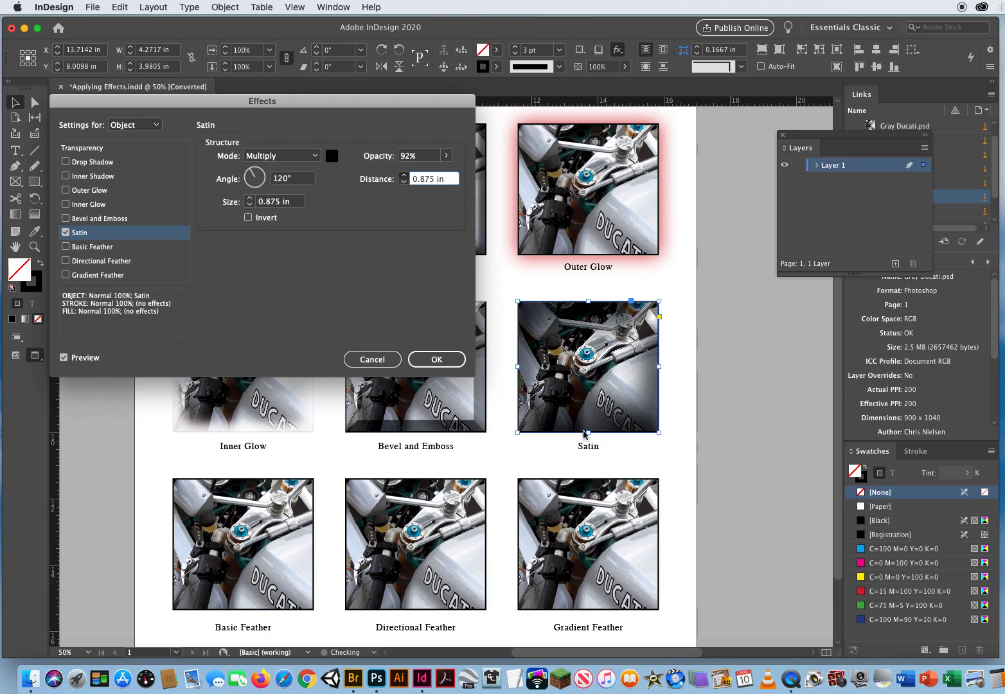
pyautogui.press('Up')
pyautogui.press('Up')
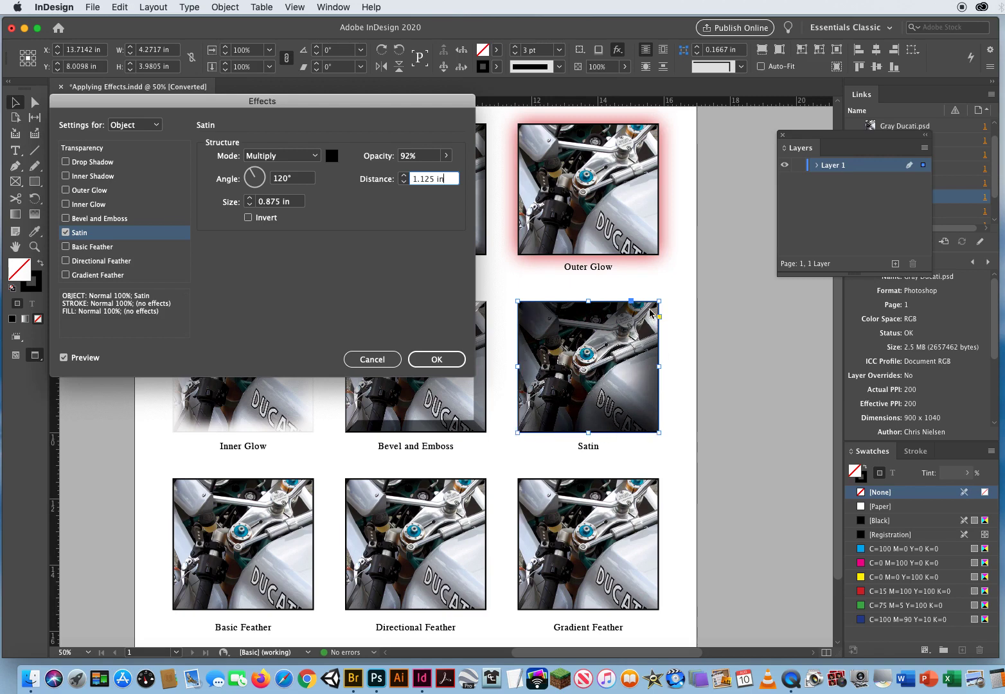
pyautogui.press('Return')
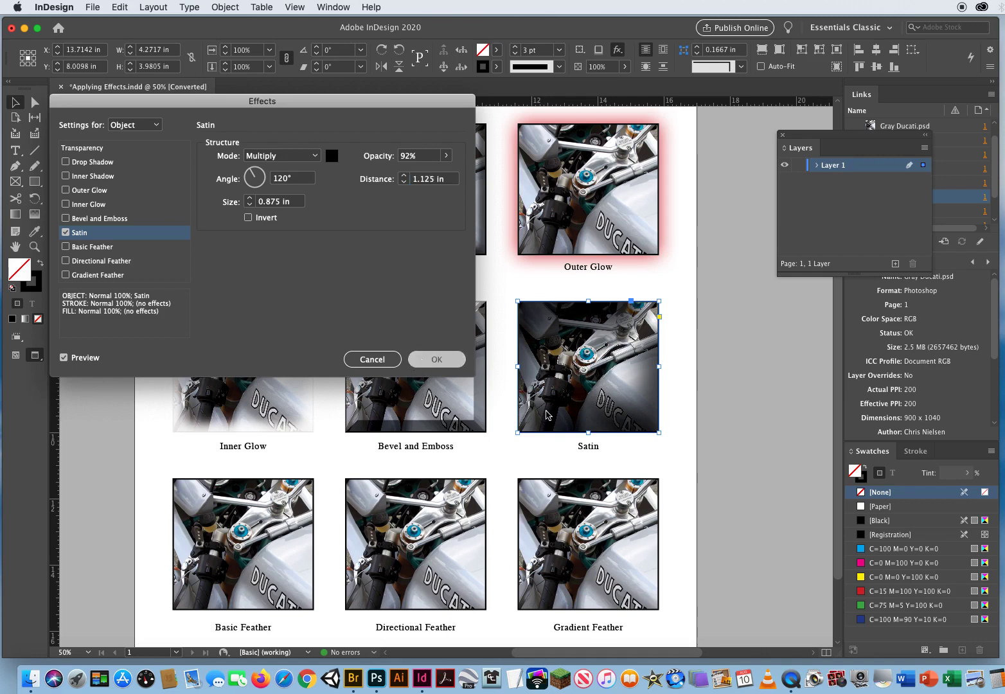
# Select the Basic Feather photo in the bottom row and add a Basic Feather effect
pyautogui.click(684, 441)
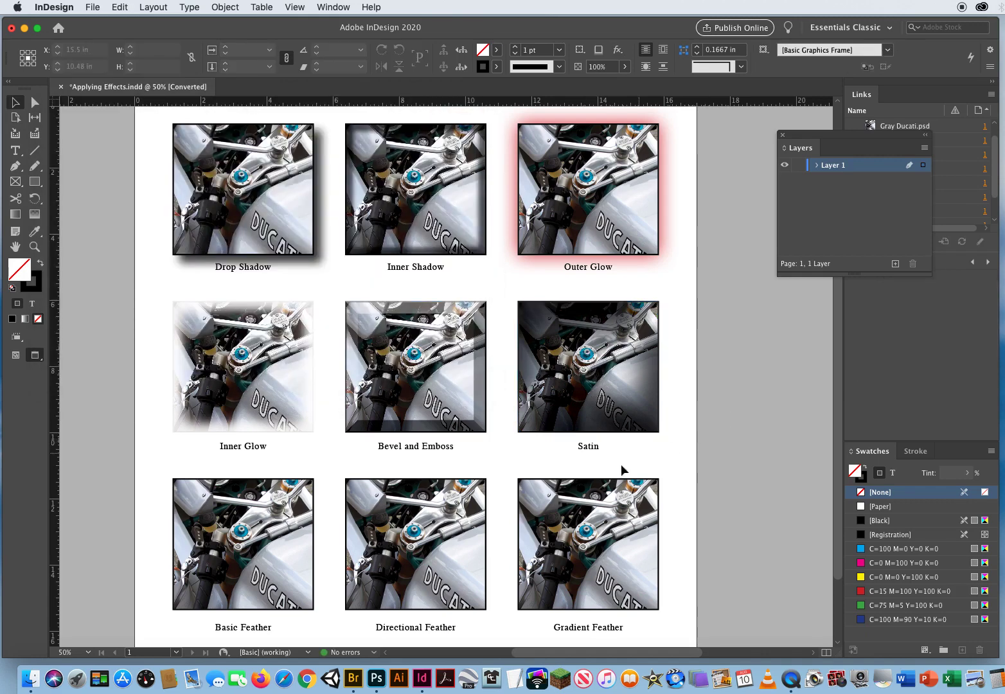
pyautogui.moveTo(569, 463); pyautogui.dragTo(614, 383)
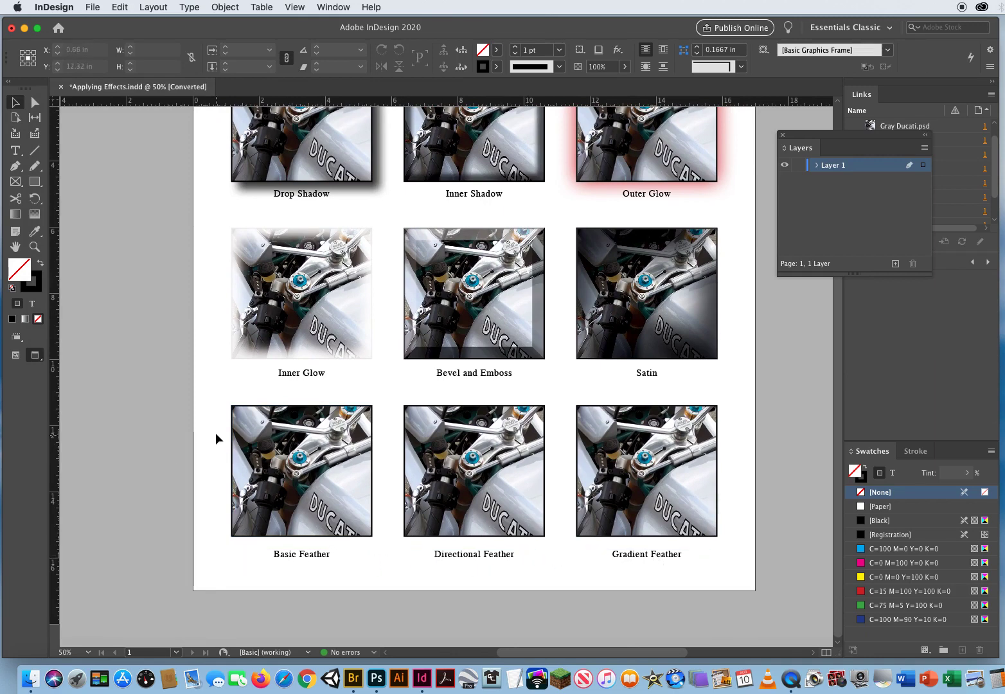
pyautogui.click(315, 489)
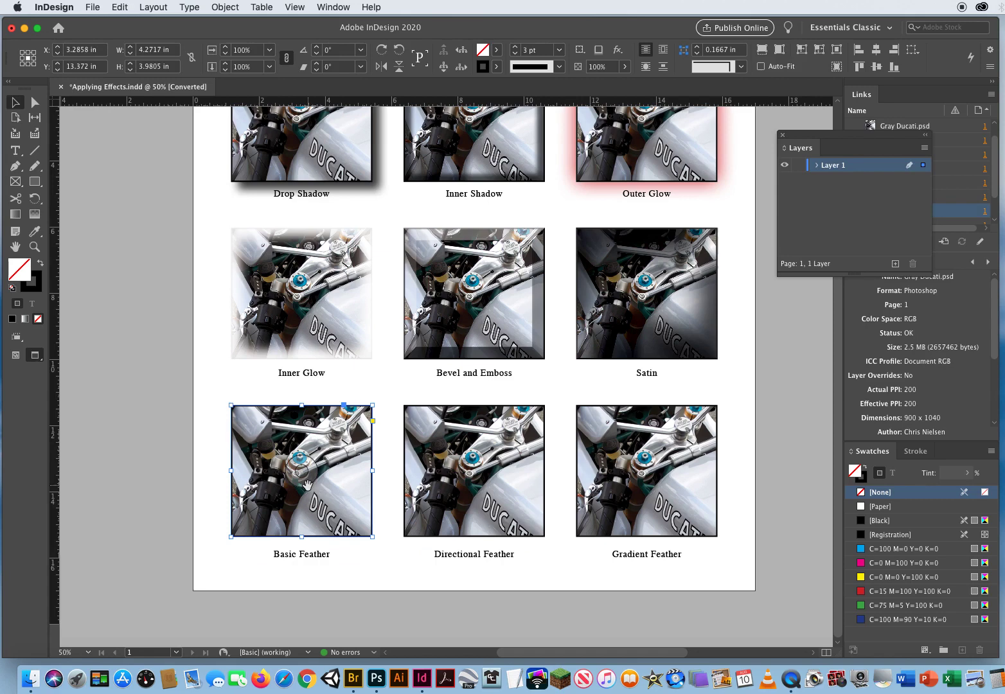
pyautogui.click(618, 49)
pyautogui.click(662, 149)
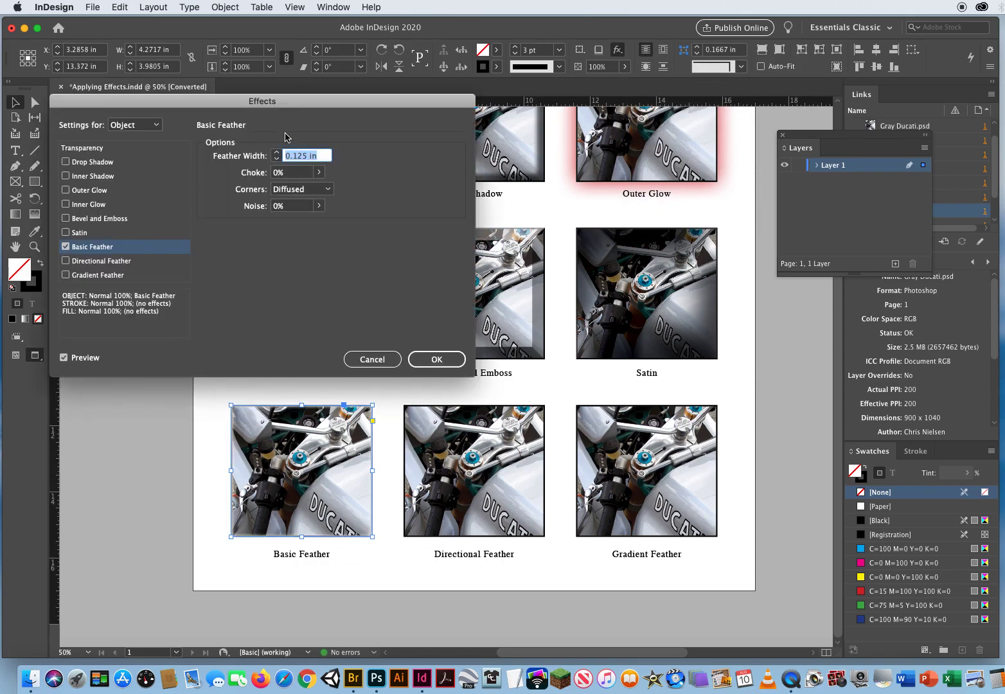
pyautogui.moveTo(225, 101); pyautogui.dragTo(598, 107)
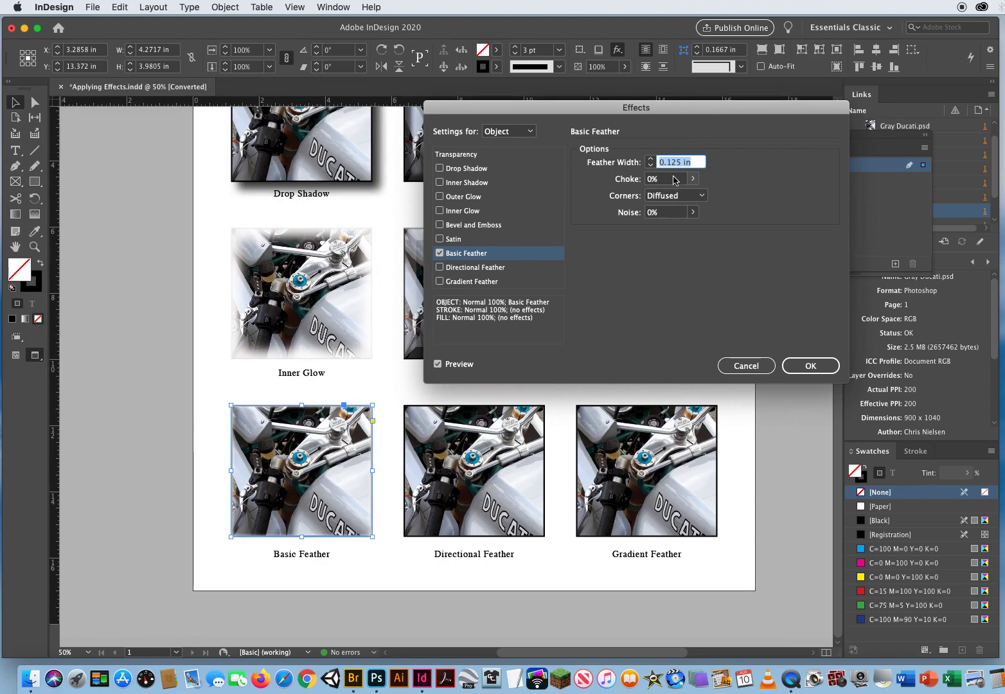
# Set feather width to 0.6875 in with 21% choke, apply it, and deselect
pyautogui.click(651, 161)
pyautogui.click(651, 159)
pyautogui.click(651, 160)
pyautogui.click(651, 159)
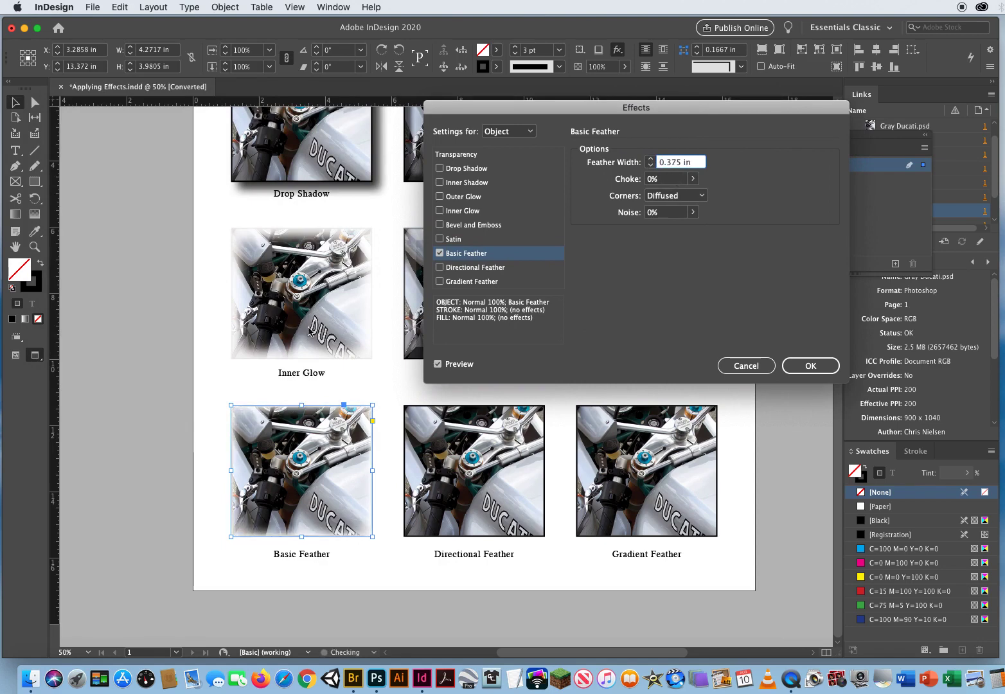
pyautogui.click(693, 180)
pyautogui.moveTo(628, 199); pyautogui.dragTo(651, 198)
pyautogui.click(651, 160)
pyautogui.click(652, 160)
pyautogui.click(651, 160)
pyautogui.click(651, 160)
pyautogui.click(651, 160)
pyautogui.click(796, 368)
pyautogui.click(198, 595)
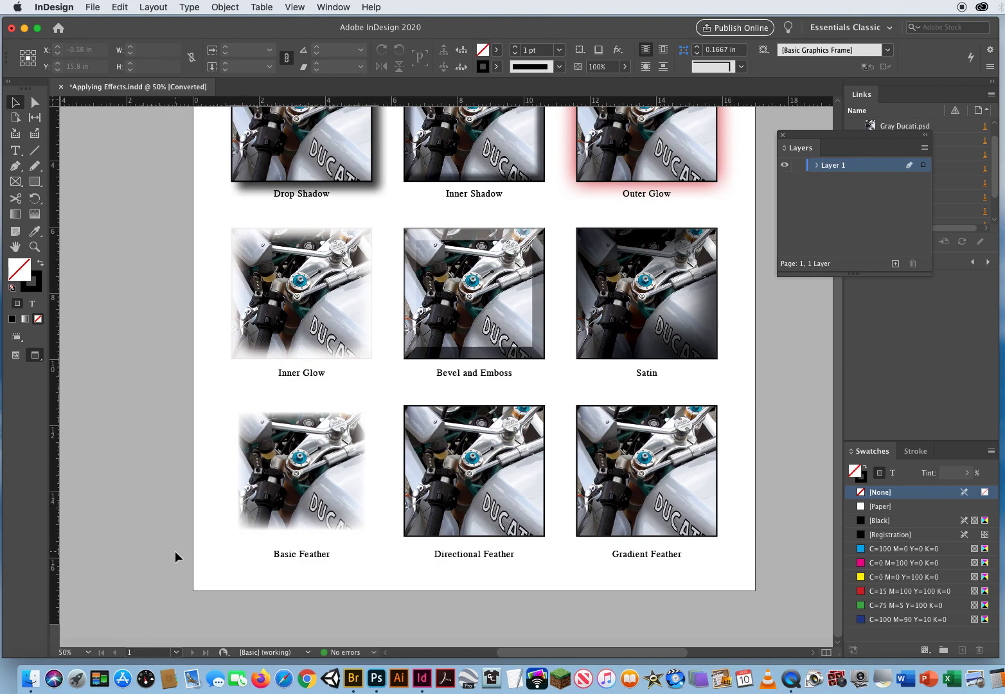
# Add a Directional Feather effect to the Directional Feather photo
pyautogui.click(443, 501)
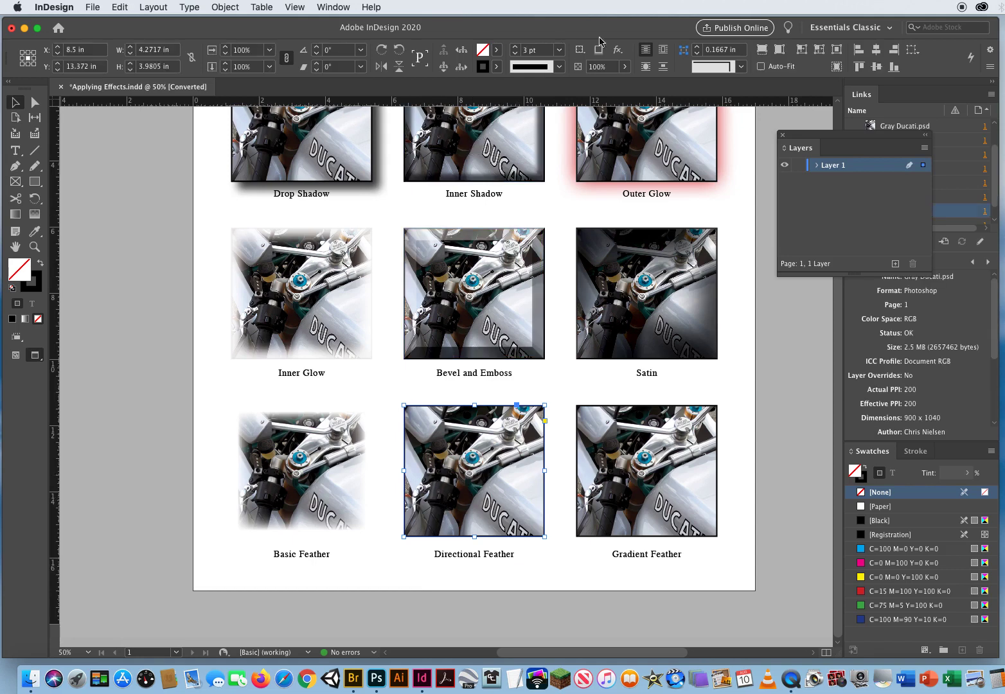
pyautogui.click(617, 50)
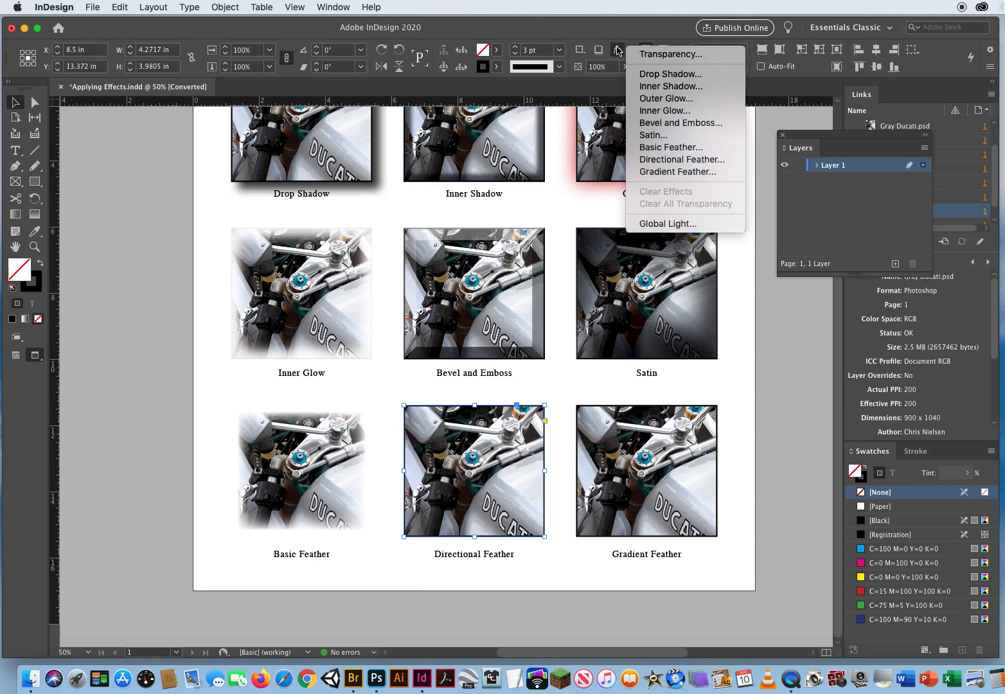
pyautogui.click(664, 161)
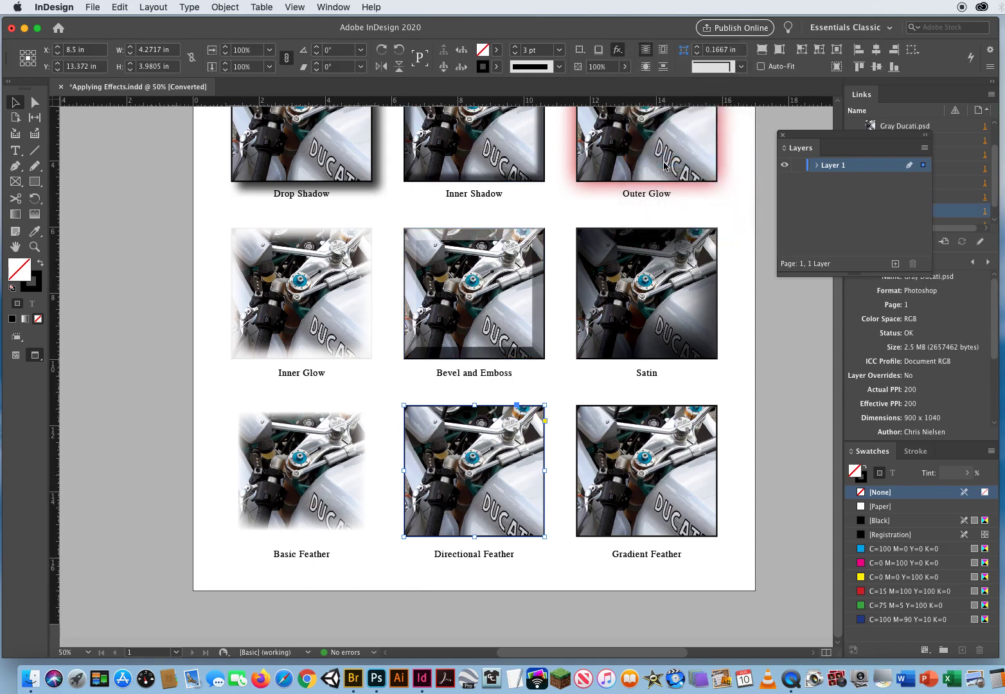
pyautogui.moveTo(521, 107); pyautogui.dragTo(396, 96)
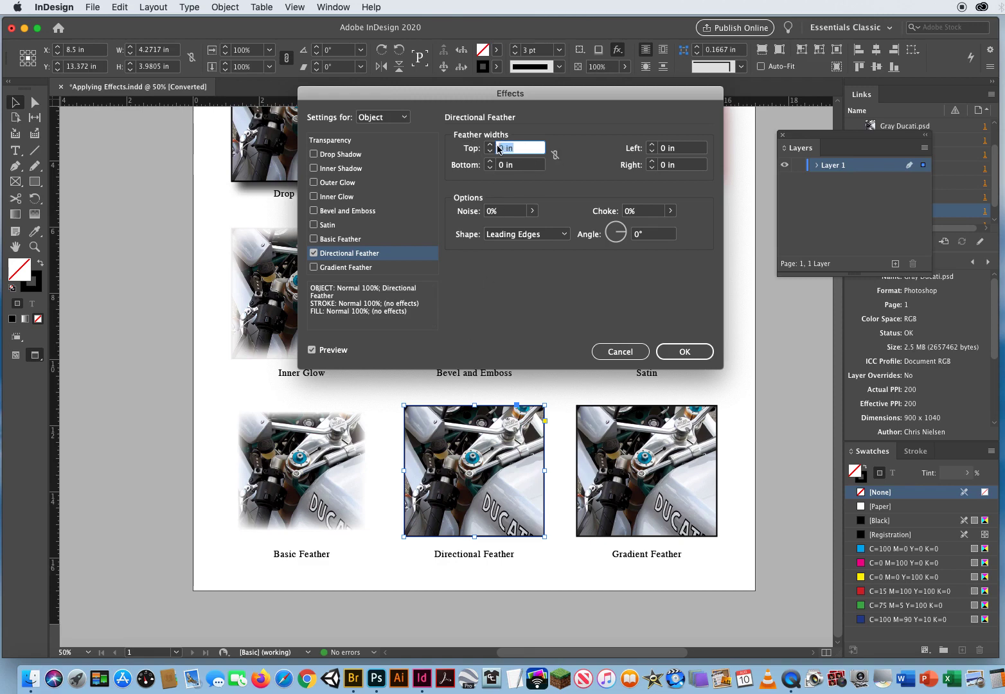
# Set all four linked feather widths to 0.3125 in, then unlink them
pyautogui.click(555, 156)
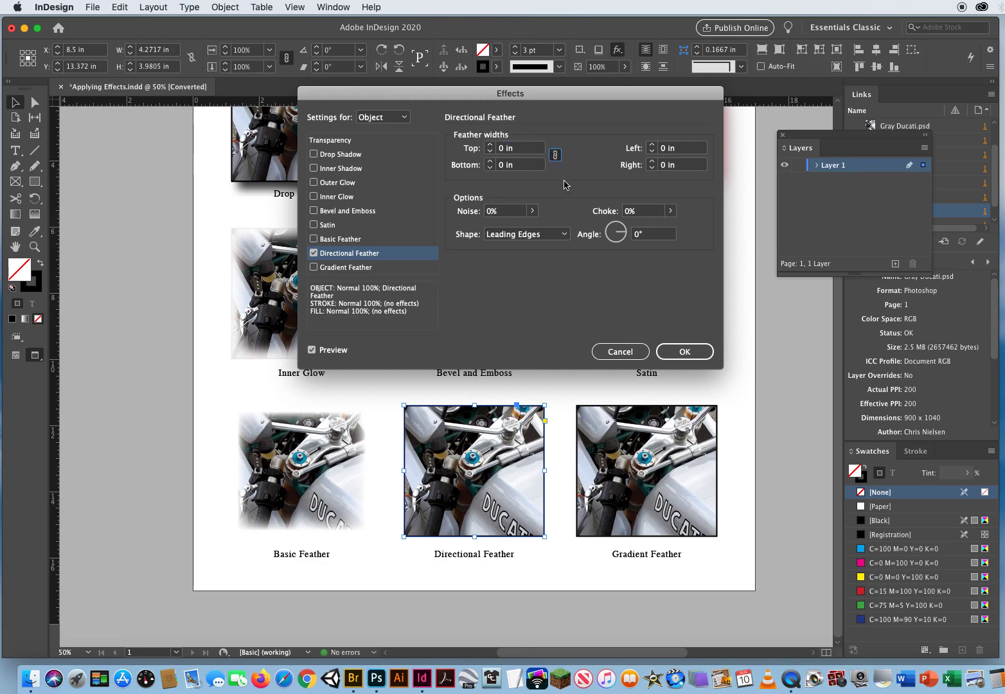
pyautogui.click(490, 145)
pyautogui.click(490, 145)
pyautogui.click(490, 145)
pyautogui.click(490, 145)
pyautogui.click(490, 146)
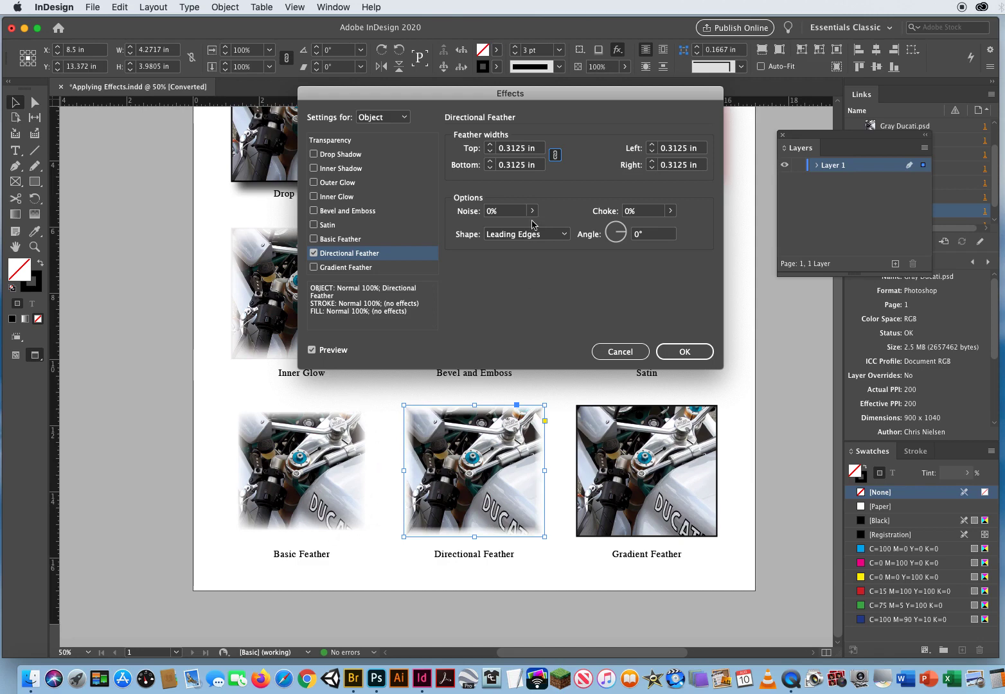
pyautogui.click(555, 155)
# Try All Edges and First Edge Only, keep Leading Edges, and rotate the angle to −22°
pyautogui.click(566, 235)
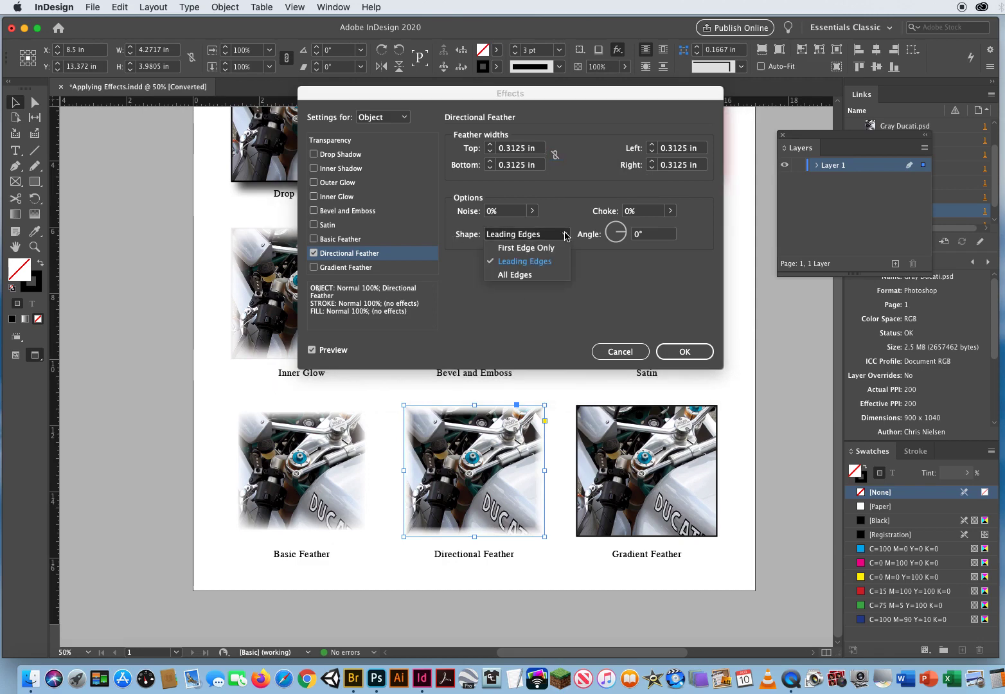
pyautogui.click(512, 274)
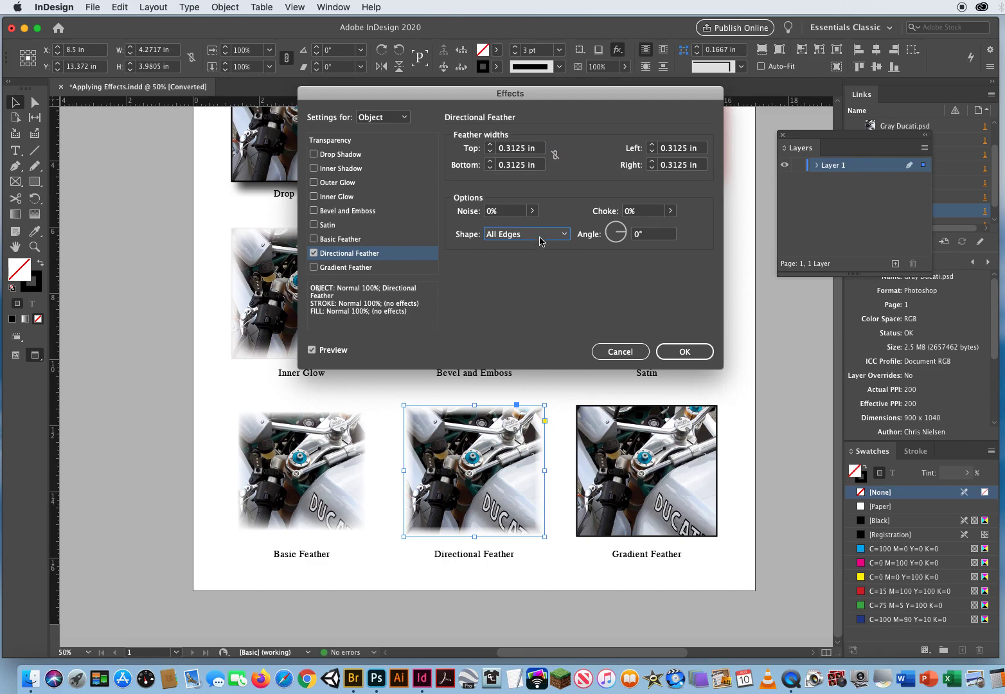
pyautogui.click(539, 239)
pyautogui.click(524, 250)
pyautogui.click(532, 235)
pyautogui.click(524, 262)
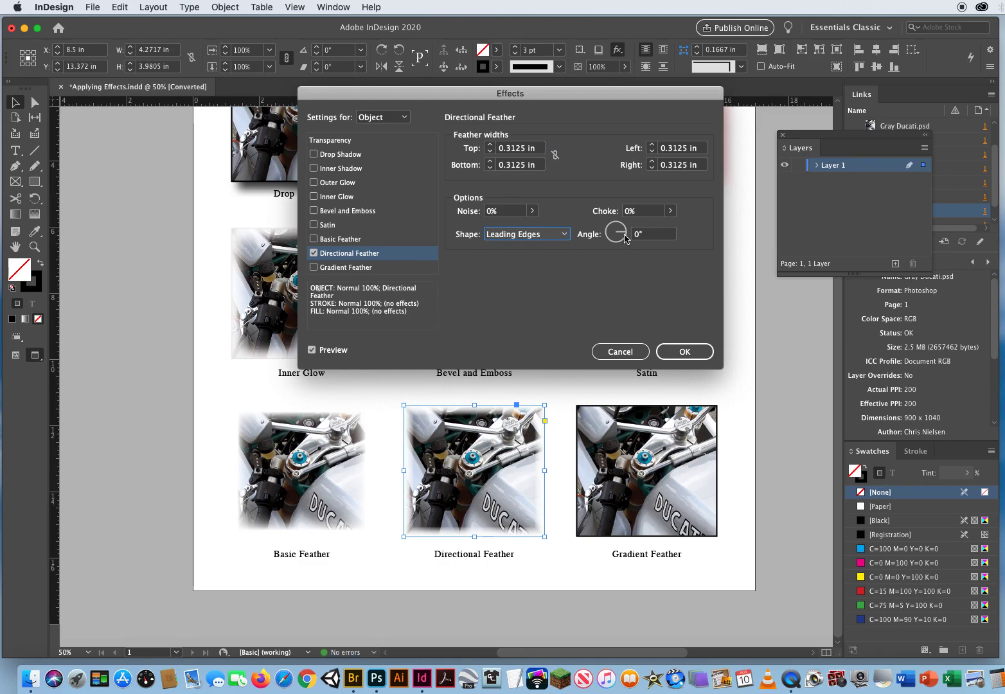
pyautogui.moveTo(623, 235)
pyautogui.mouseDown()
pyautogui.moveTo(618, 228)
pyautogui.moveTo(630, 229)
pyautogui.moveTo(624, 237)
pyautogui.moveTo(634, 222)
pyautogui.moveTo(634, 240)
pyautogui.mouseUp()
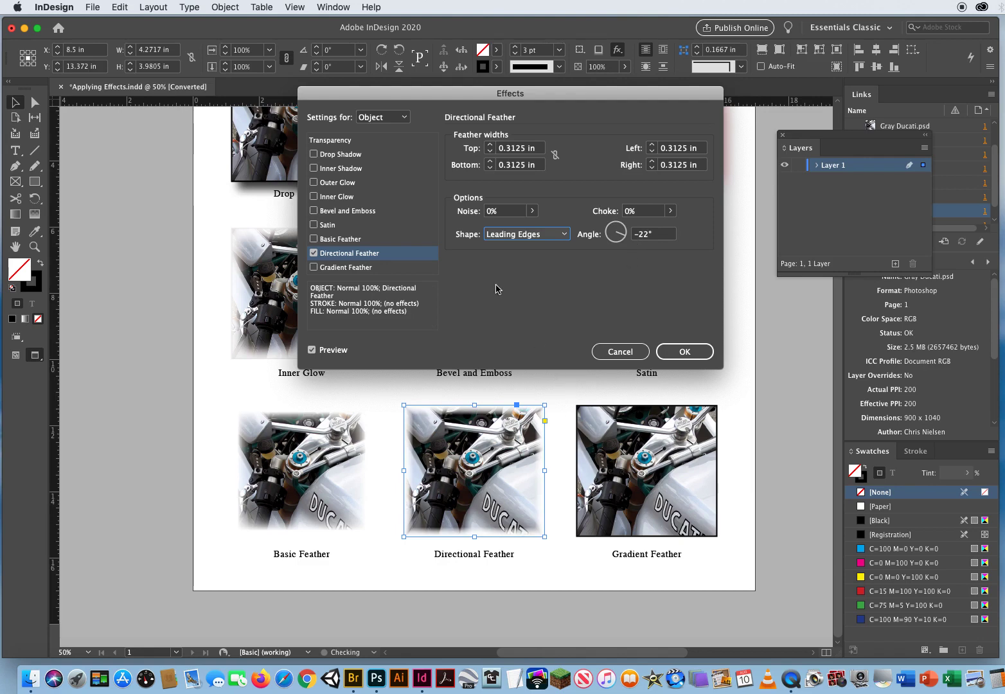
# Widen the top feather to 1.5625 in
pyautogui.click(490, 145)
pyautogui.click(491, 145)
pyautogui.click(490, 145)
pyautogui.click(490, 145)
pyautogui.click(490, 145)
pyautogui.click(490, 145)
pyautogui.click(490, 145)
pyautogui.click(490, 145)
pyautogui.click(490, 145)
pyautogui.click(490, 145)
pyautogui.click(490, 145)
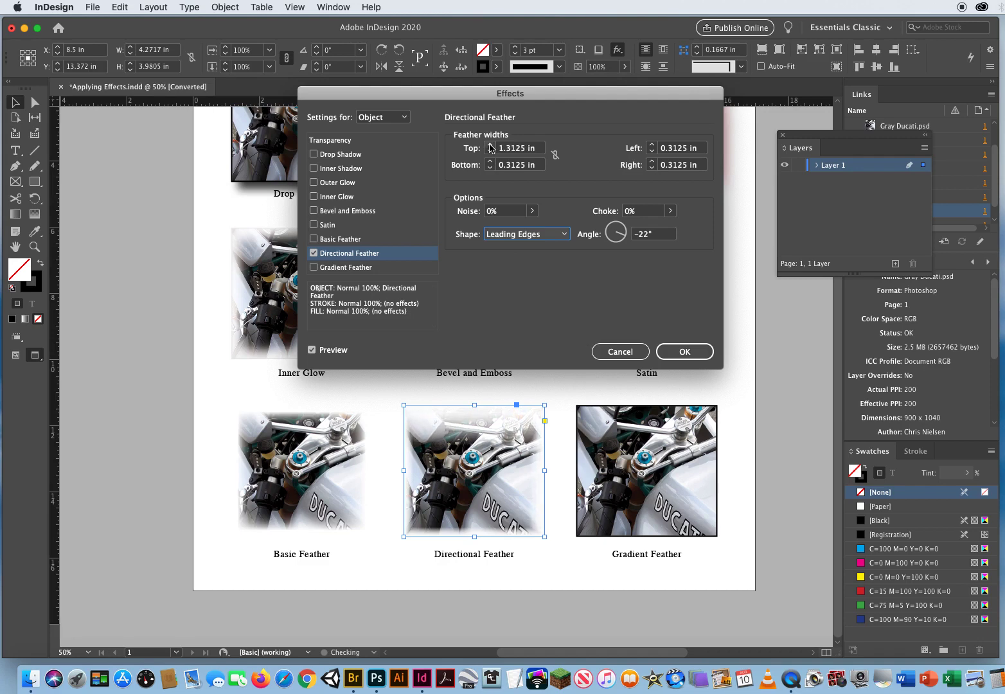
pyautogui.click(490, 145)
pyautogui.click(490, 146)
pyautogui.click(490, 145)
pyautogui.click(491, 145)
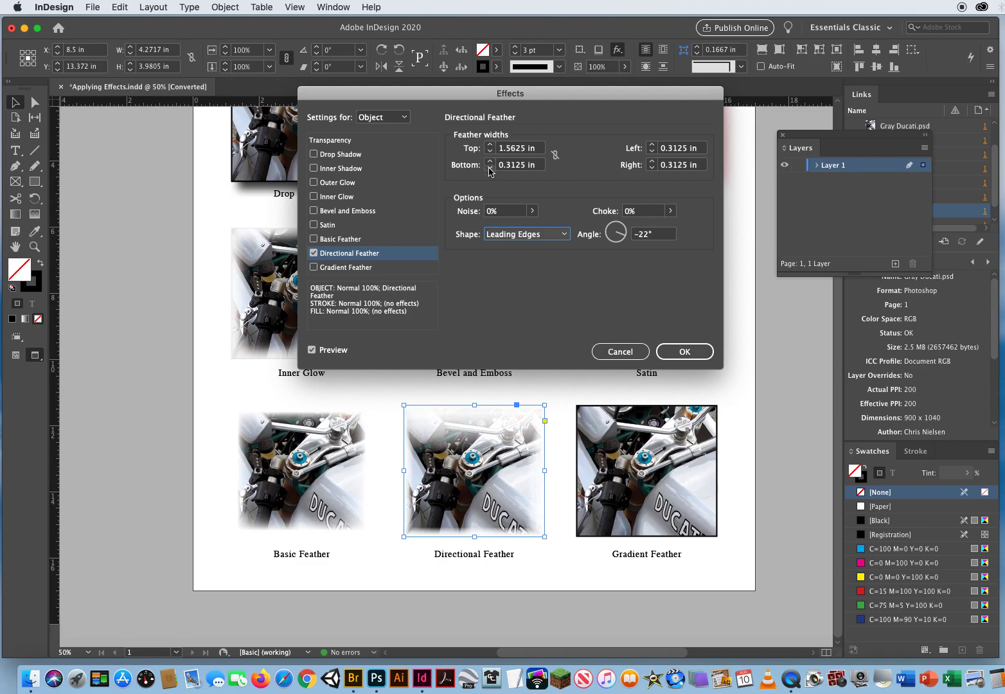
# Zero the bottom, left and right feather widths, set the angle to 45°, and apply
pyautogui.click(489, 168)
pyautogui.click(490, 168)
pyautogui.click(489, 167)
pyautogui.click(490, 167)
pyautogui.click(489, 168)
pyautogui.click(652, 151)
pyautogui.click(652, 151)
pyautogui.click(652, 151)
pyautogui.click(652, 151)
pyautogui.click(652, 151)
pyautogui.click(652, 168)
pyautogui.click(652, 167)
pyautogui.click(652, 168)
pyautogui.click(652, 168)
pyautogui.click(652, 167)
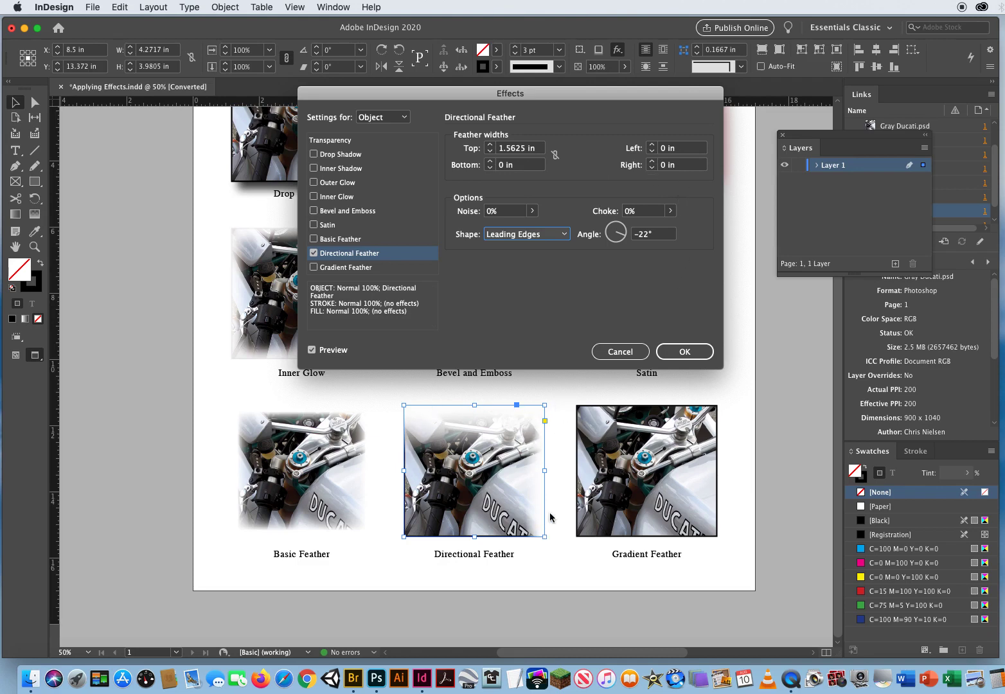
pyautogui.moveTo(623, 239)
pyautogui.mouseDown()
pyautogui.moveTo(615, 225)
pyautogui.moveTo(621, 236)
pyautogui.moveTo(604, 244)
pyautogui.moveTo(620, 243)
pyautogui.moveTo(623, 222)
pyautogui.moveTo(610, 232)
pyautogui.moveTo(622, 229)
pyautogui.mouseUp()
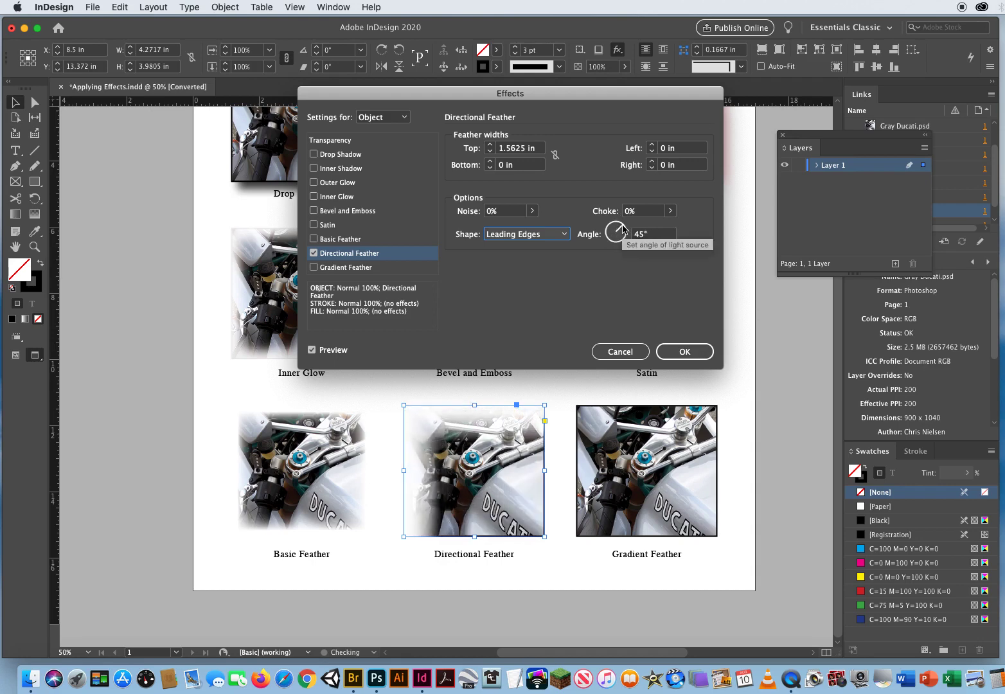
pyautogui.click(683, 358)
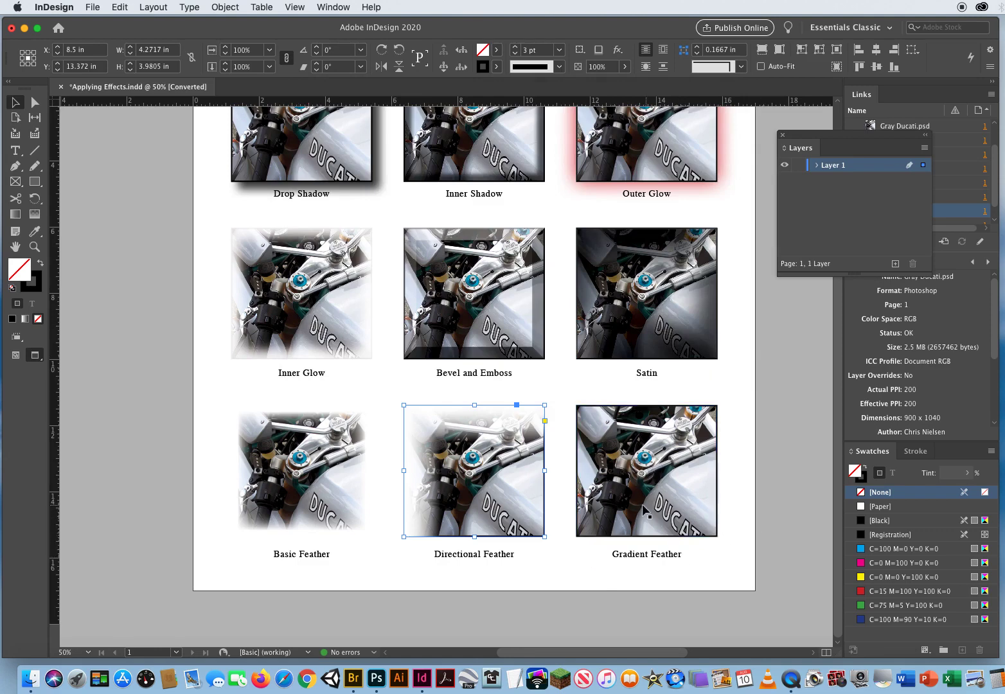
# Add a Gradient Feather effect to the Gradient Feather photo and select its opaque start stop
pyautogui.click(640, 511)
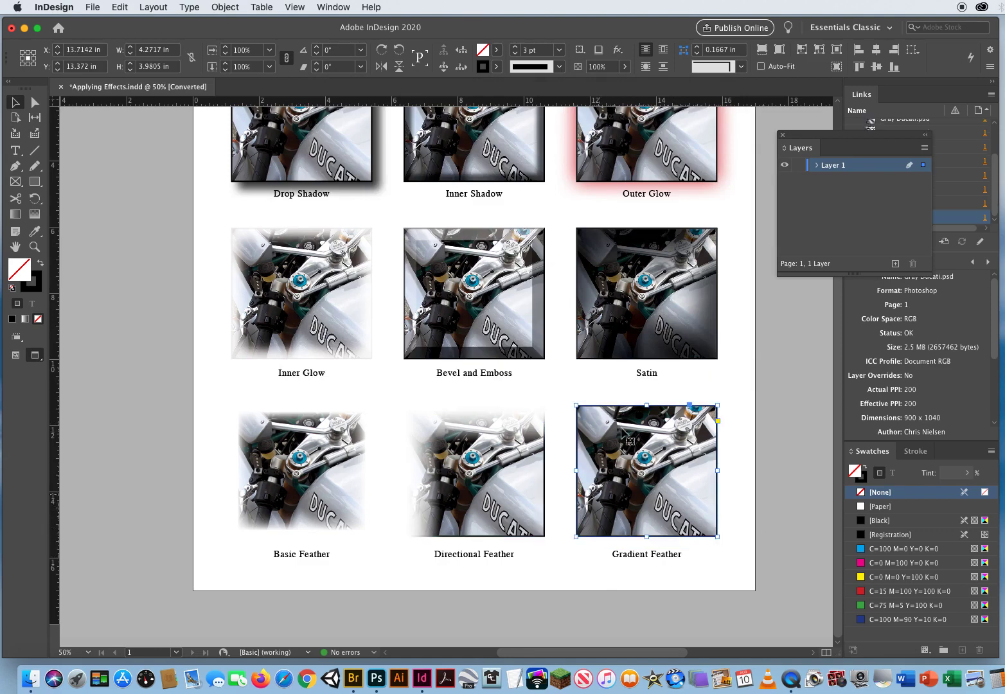
pyautogui.click(618, 49)
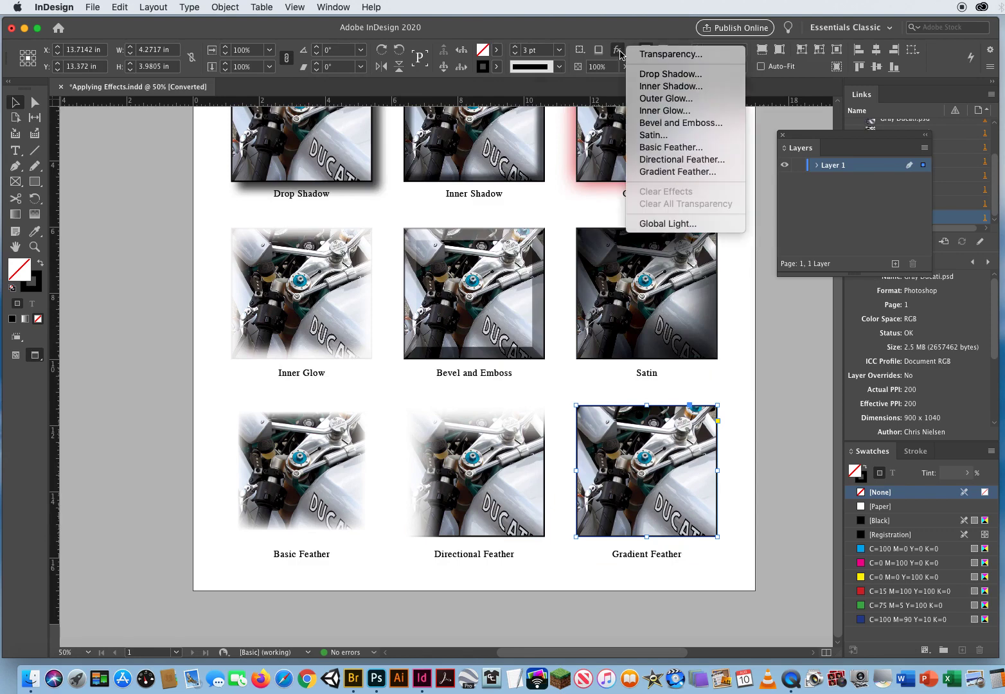
pyautogui.click(664, 172)
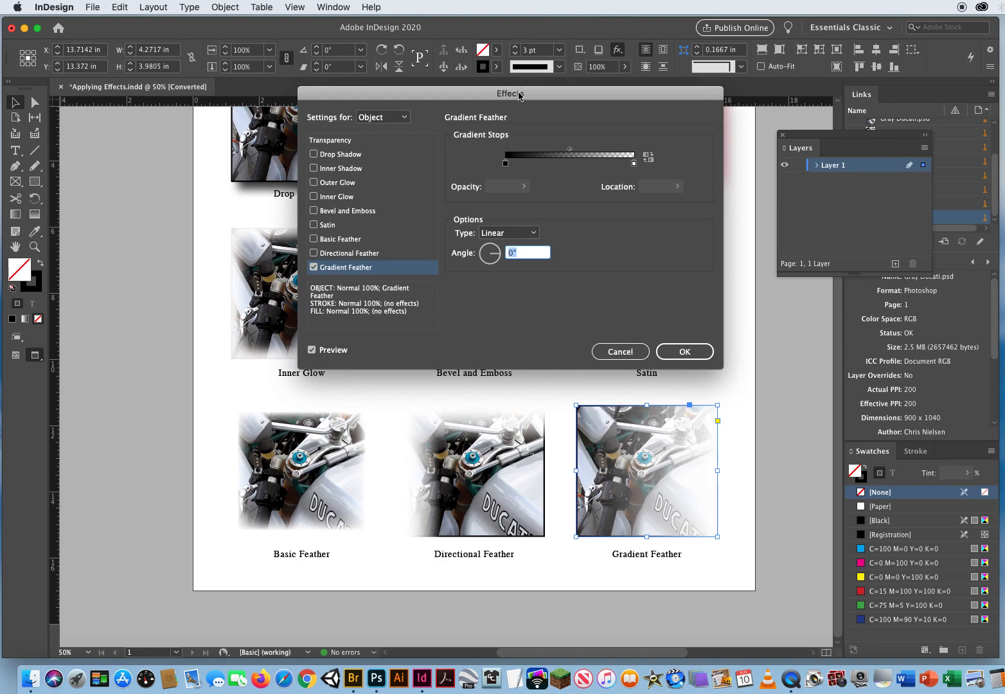
pyautogui.moveTo(516, 92); pyautogui.dragTo(392, 105)
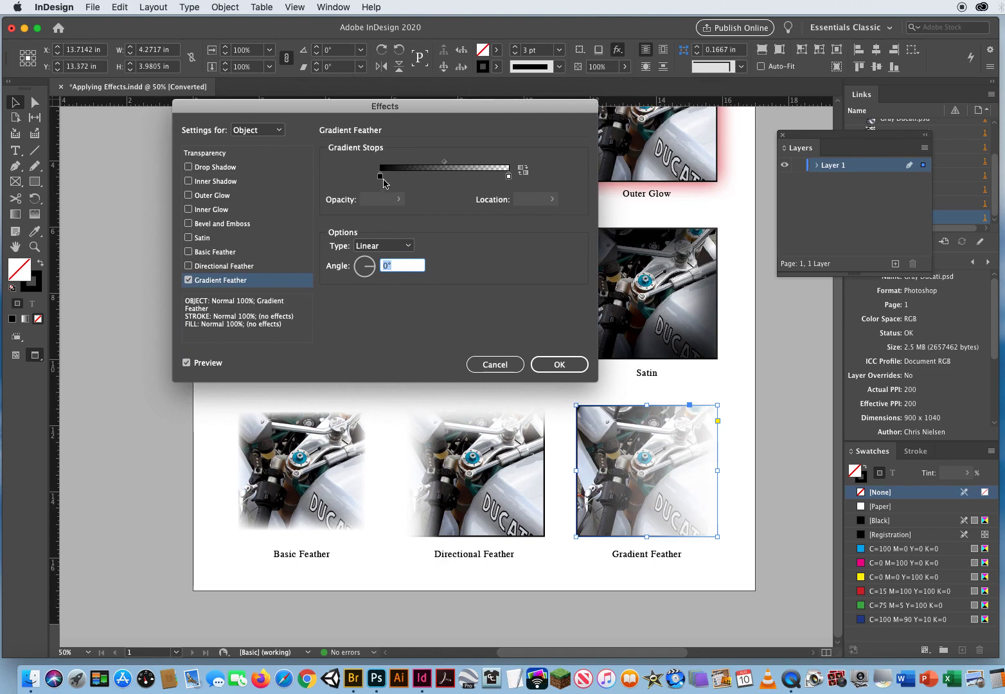
pyautogui.click(379, 176)
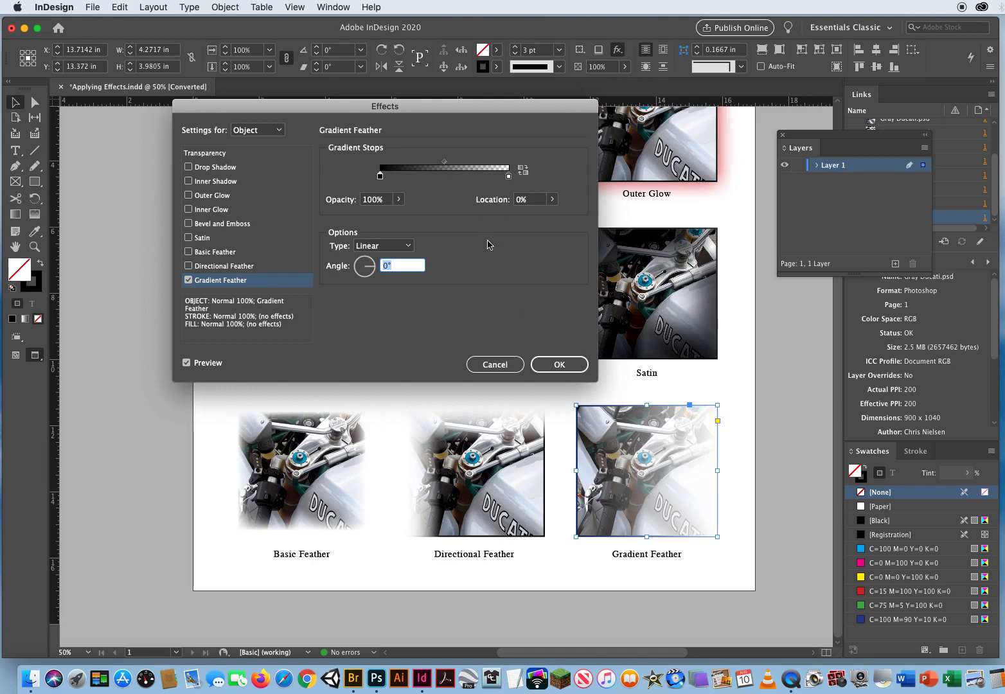
# Reposition the gradient stops, leaving the transparent end at 93.14%, and shift the midpoint
pyautogui.click(509, 176)
pyautogui.moveTo(512, 177); pyautogui.dragTo(479, 178)
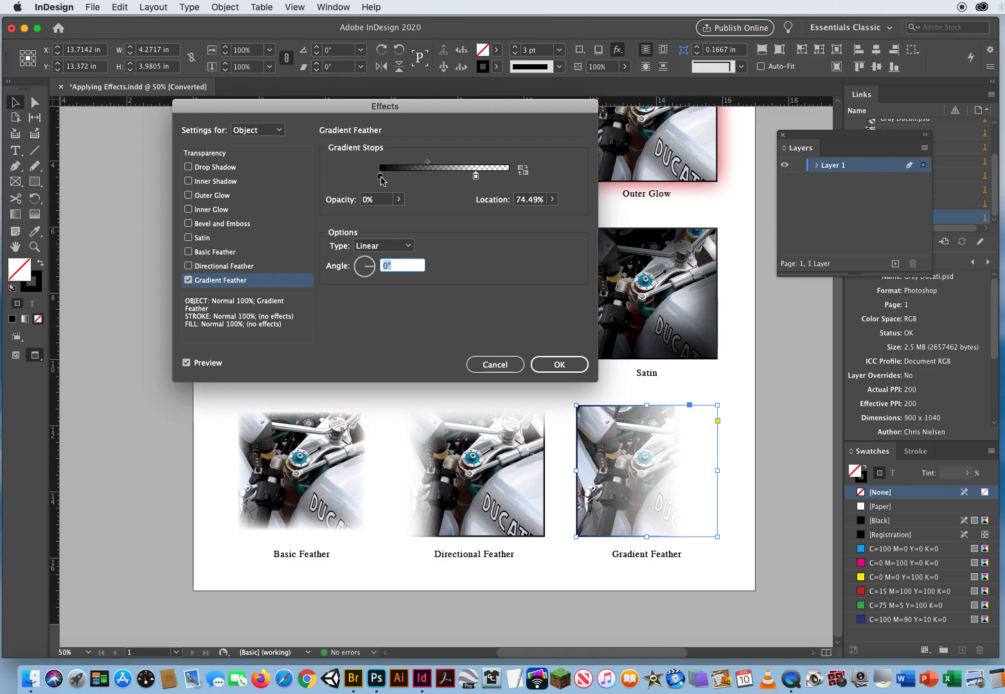
pyautogui.moveTo(380, 179); pyautogui.dragTo(411, 179)
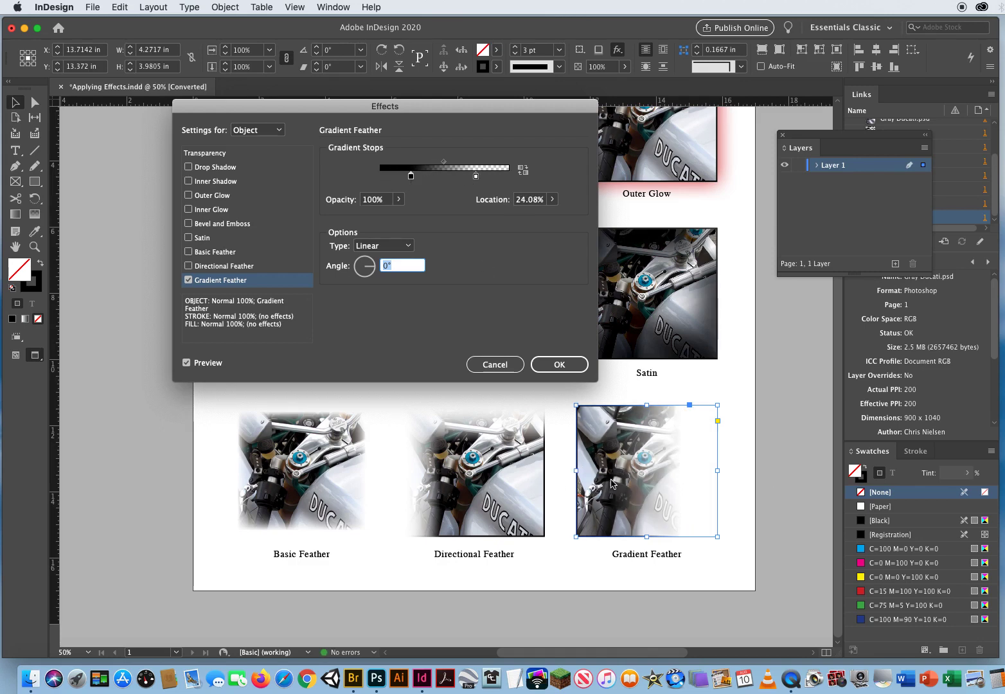
pyautogui.moveTo(412, 177); pyautogui.dragTo(383, 179)
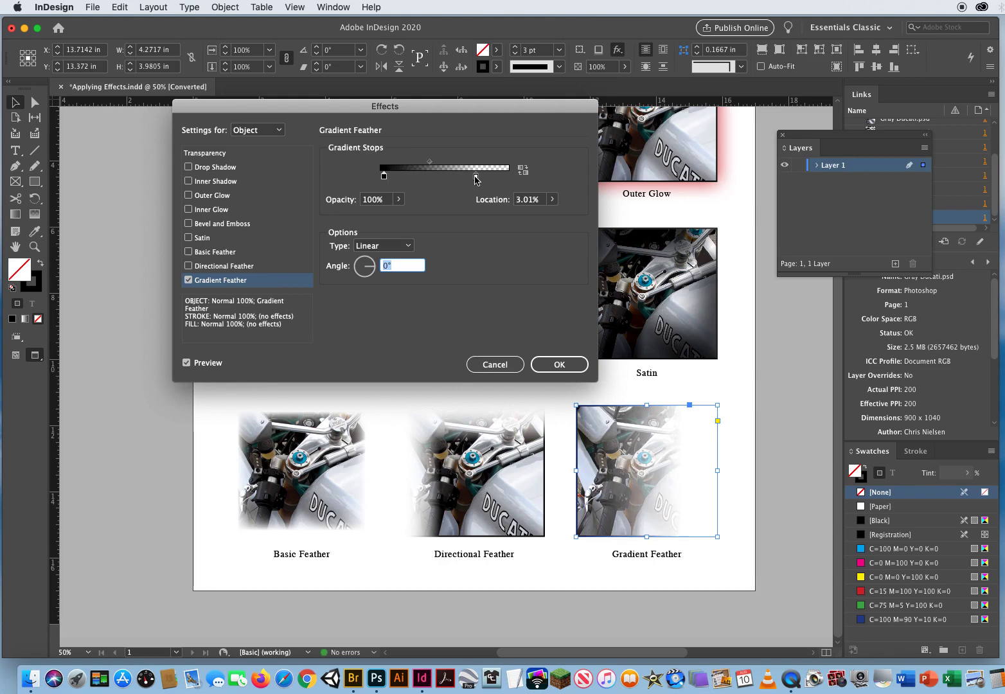
pyautogui.moveTo(475, 177); pyautogui.dragTo(509, 178)
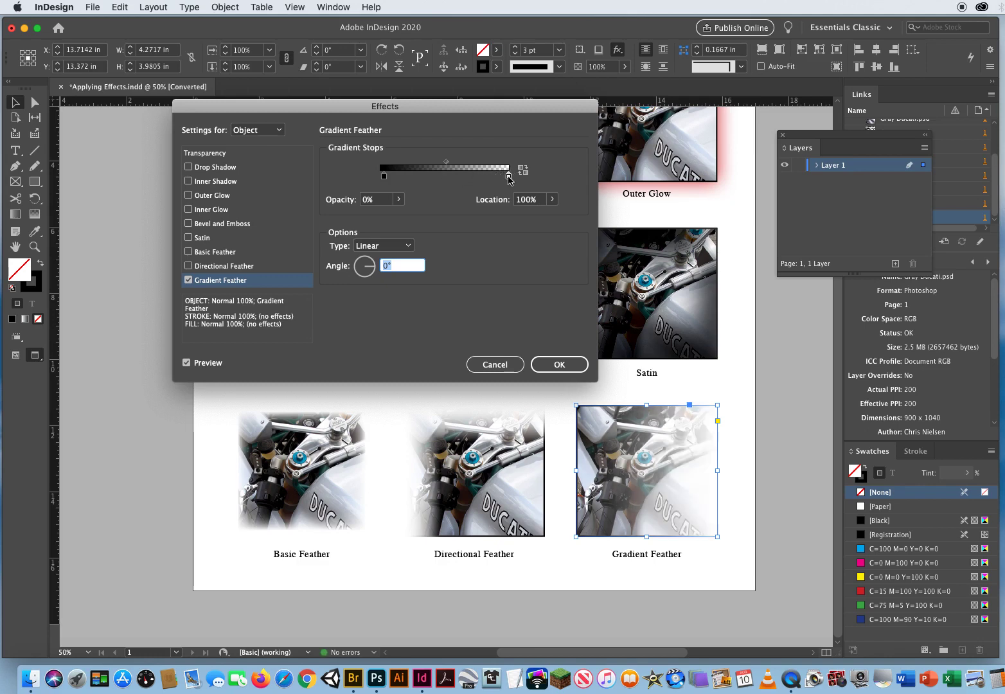
pyautogui.moveTo(508, 179); pyautogui.dragTo(499, 178)
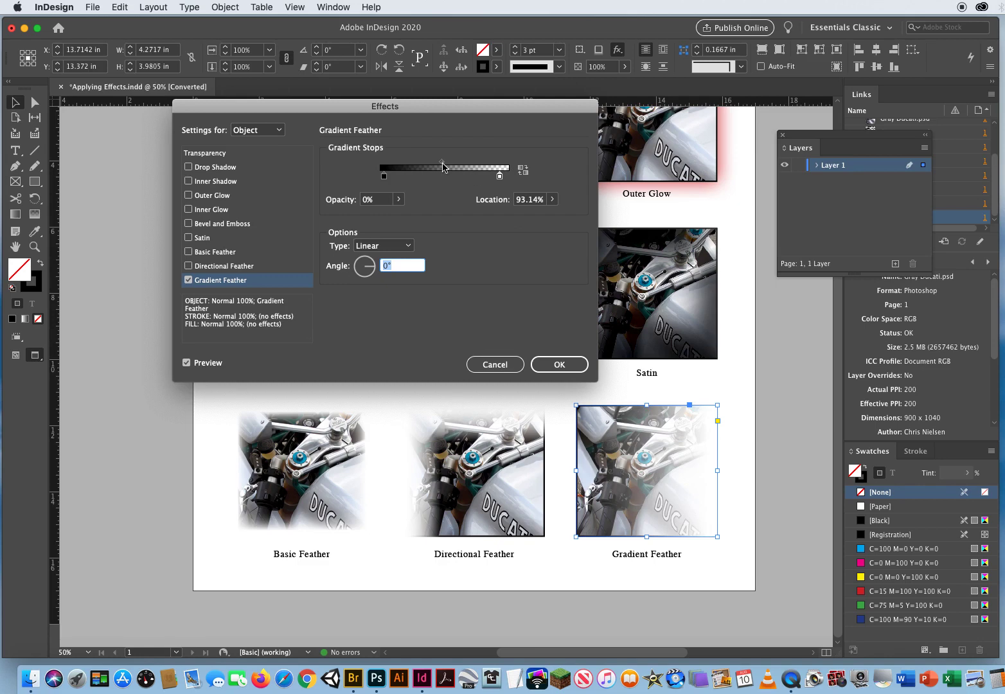
pyautogui.moveTo(442, 164)
pyautogui.mouseDown()
pyautogui.moveTo(477, 165)
pyautogui.moveTo(414, 164)
pyautogui.moveTo(454, 165)
pyautogui.moveTo(416, 165)
pyautogui.moveTo(432, 165)
pyautogui.mouseUp()
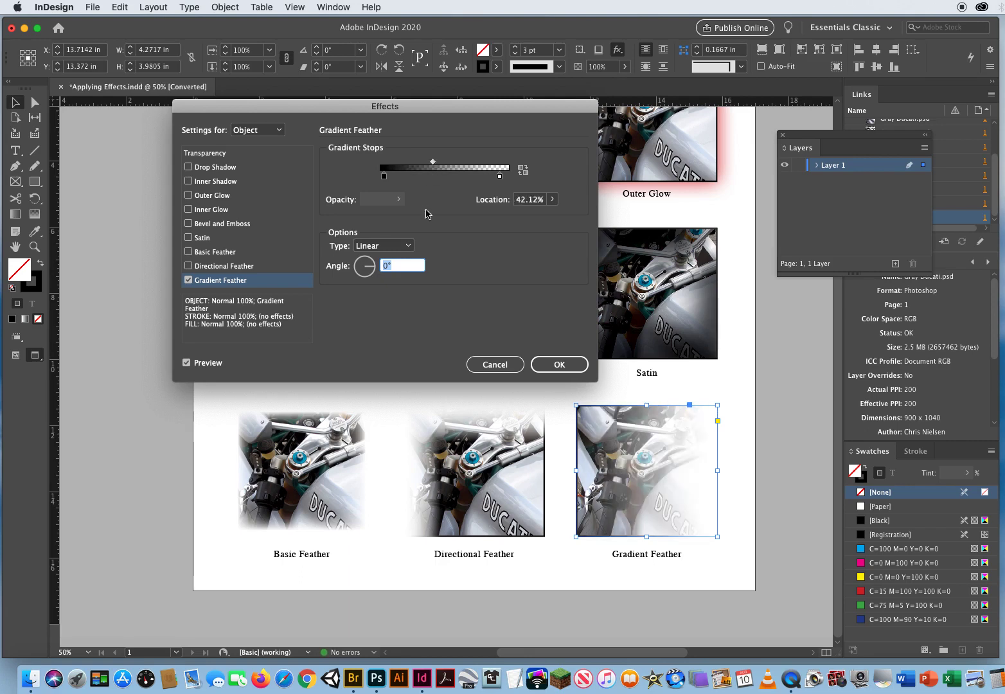
# Make the gradient feather Radial, nudge the midpoint to 31.82%, and apply it
pyautogui.click(386, 247)
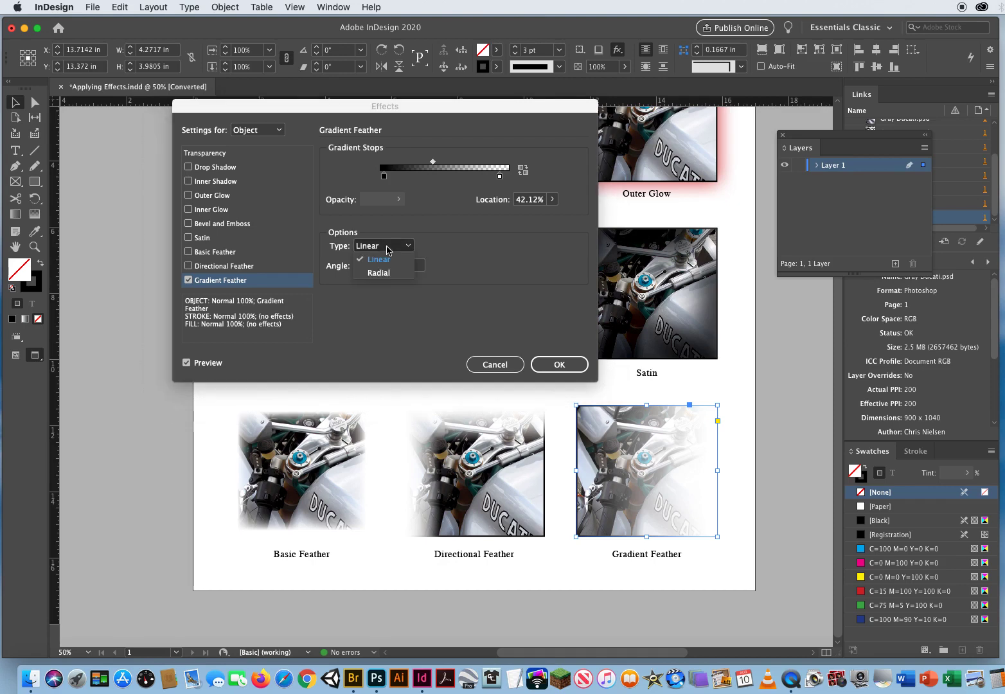
pyautogui.click(388, 275)
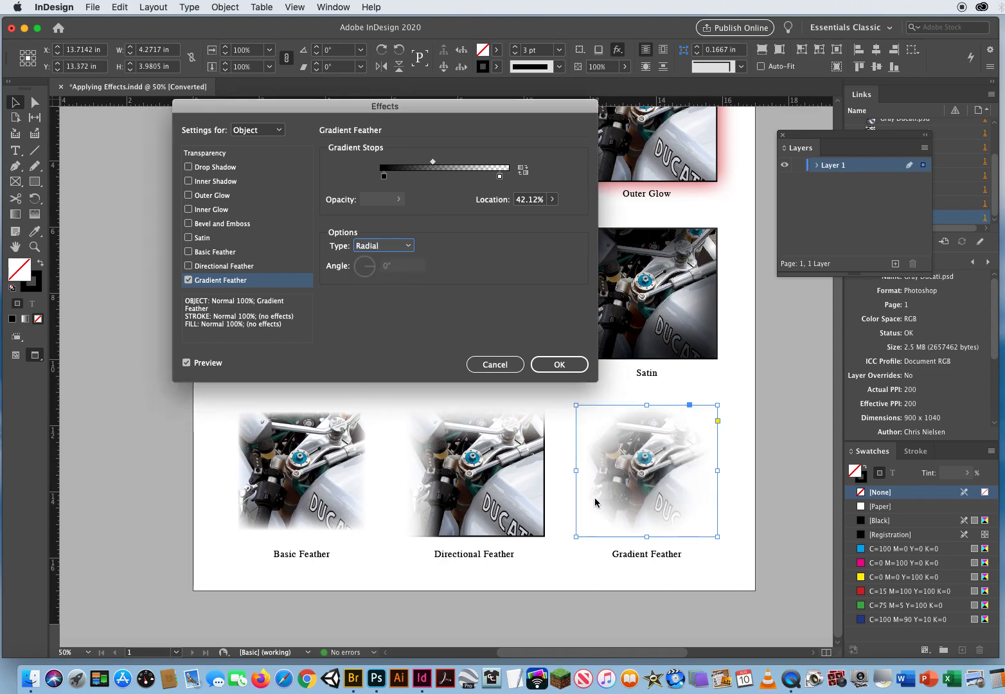
pyautogui.moveTo(433, 162)
pyautogui.mouseDown()
pyautogui.moveTo(471, 164)
pyautogui.moveTo(420, 165)
pyautogui.mouseUp()
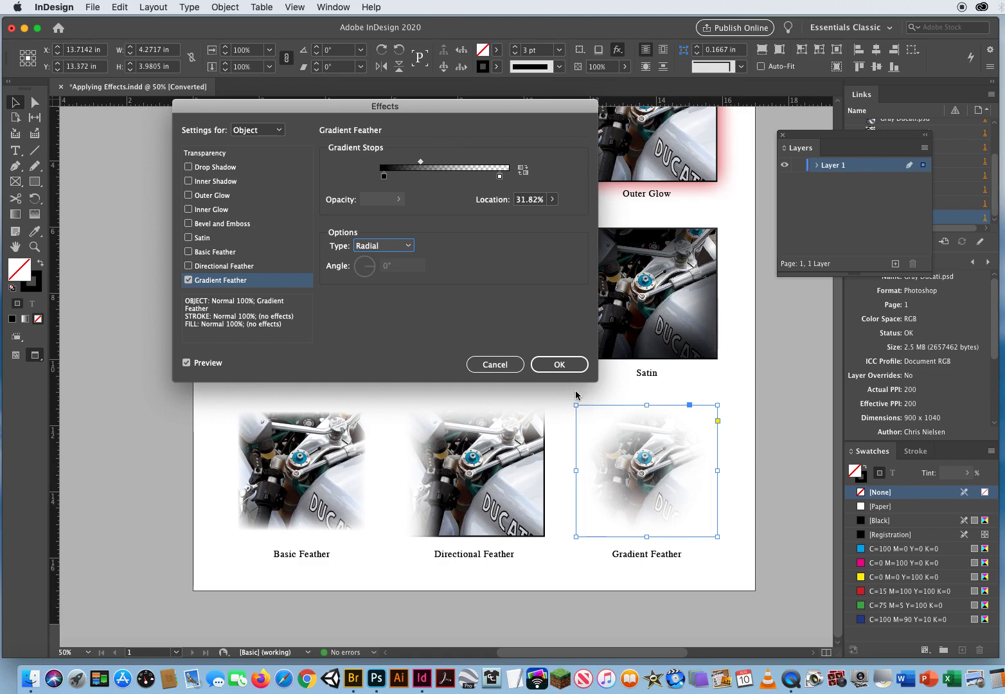
pyautogui.click(558, 364)
# Deselect the photo, bring the whole effects grid into view, and select the Drop Shadow photo
pyautogui.click(729, 440)
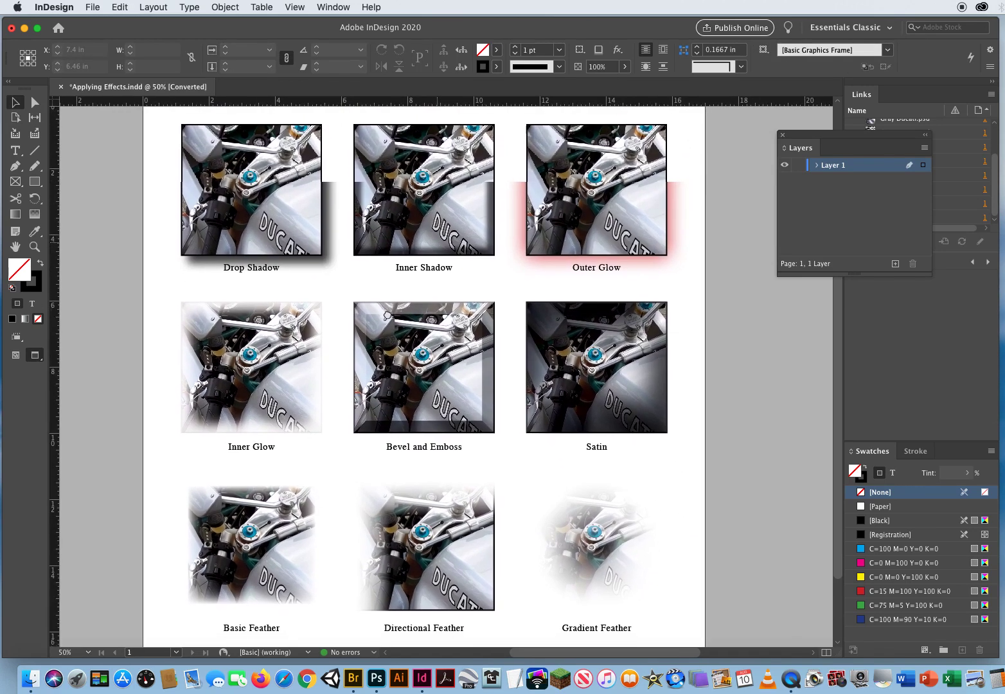
pyautogui.moveTo(438, 241); pyautogui.dragTo(390, 306)
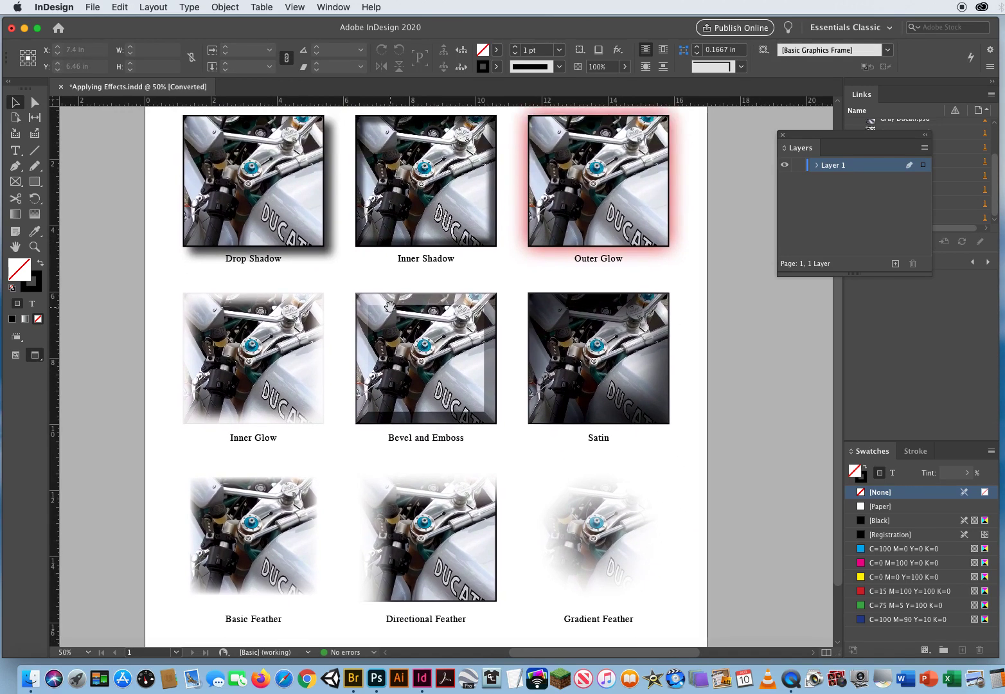
pyautogui.moveTo(132, 140); pyautogui.dragTo(199, 160)
pyautogui.click(225, 7)
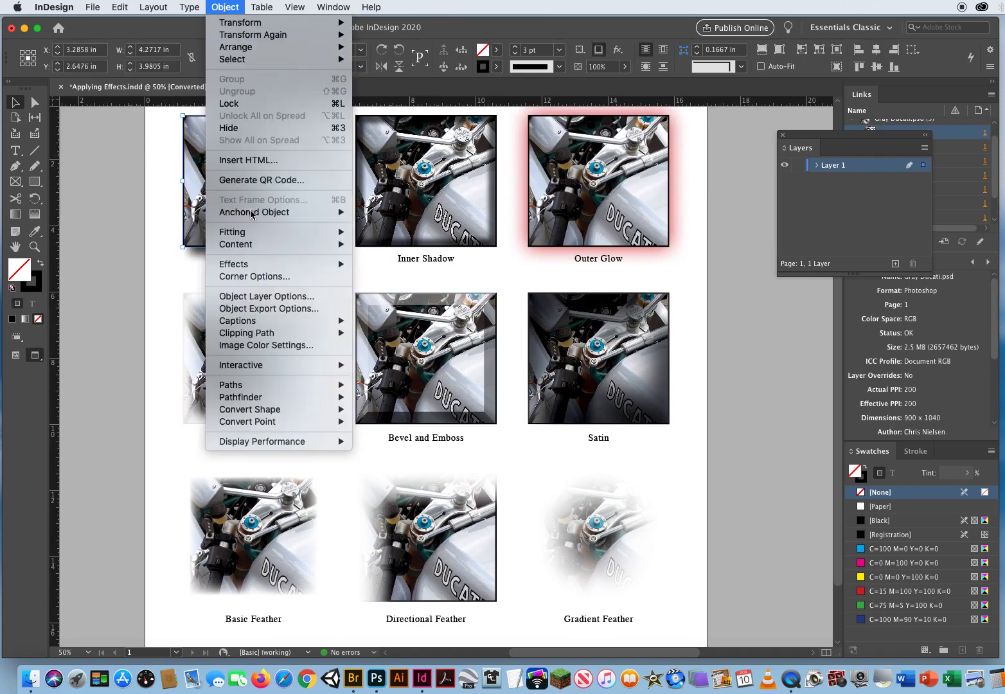
# Look through the Object and effects menus unchanged, then close Applying Effects without saving
pyautogui.moveTo(234, 266)
pyautogui.click(651, 14)
pyautogui.click(617, 50)
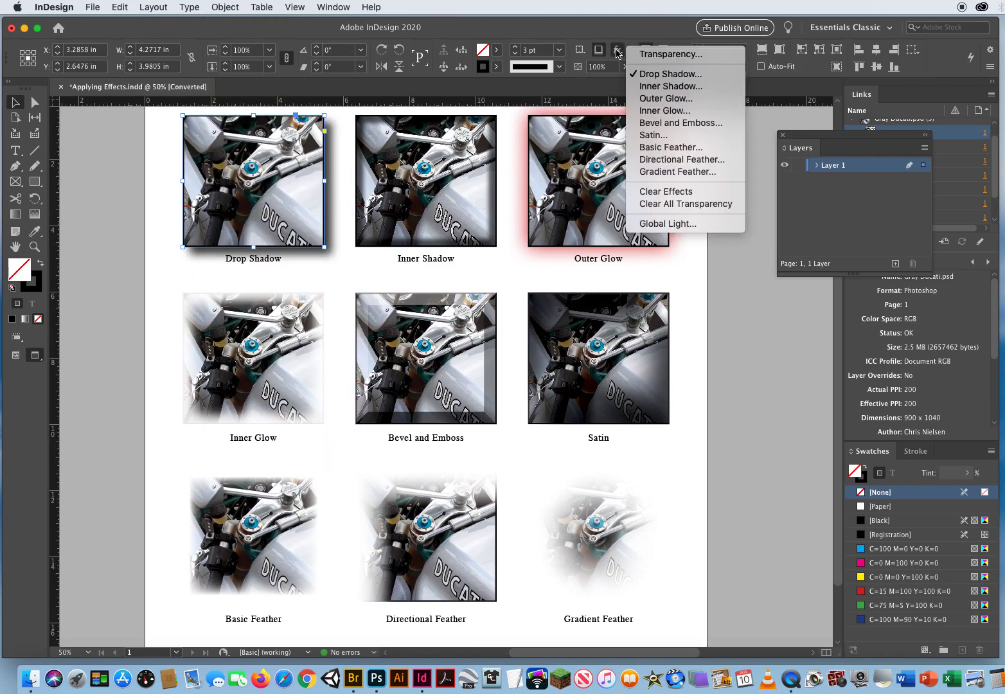
pyautogui.click(706, 339)
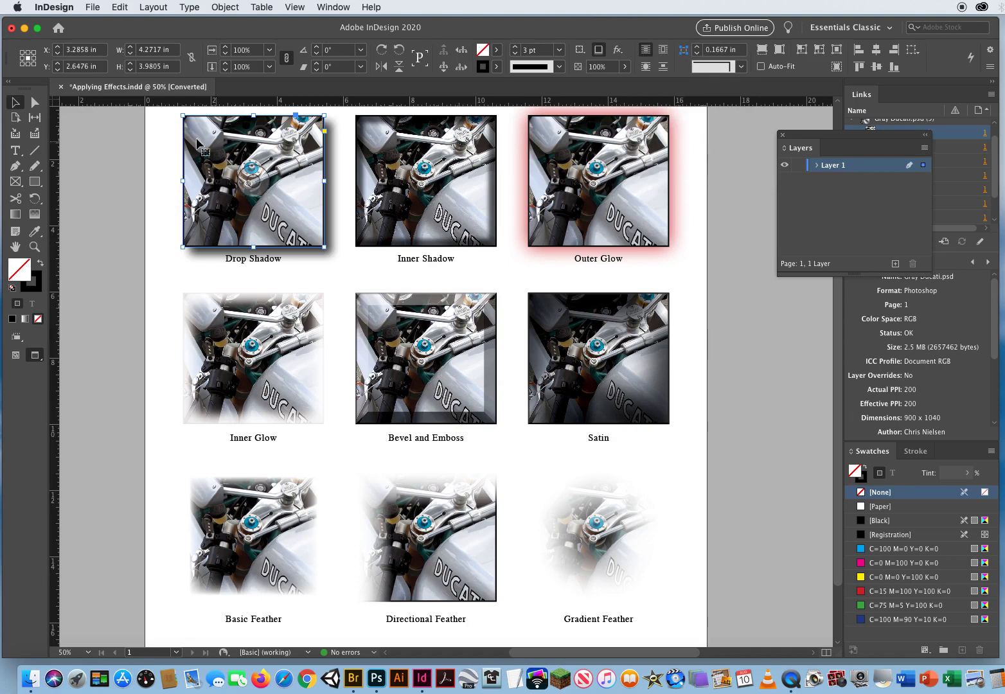
pyautogui.click(61, 87)
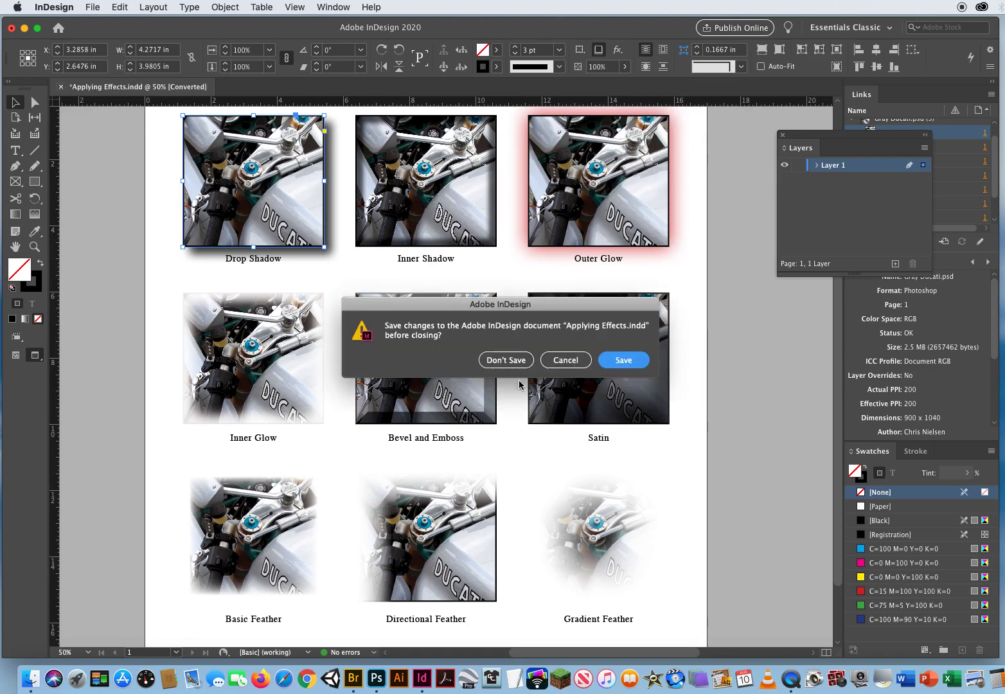
pyautogui.click(506, 362)
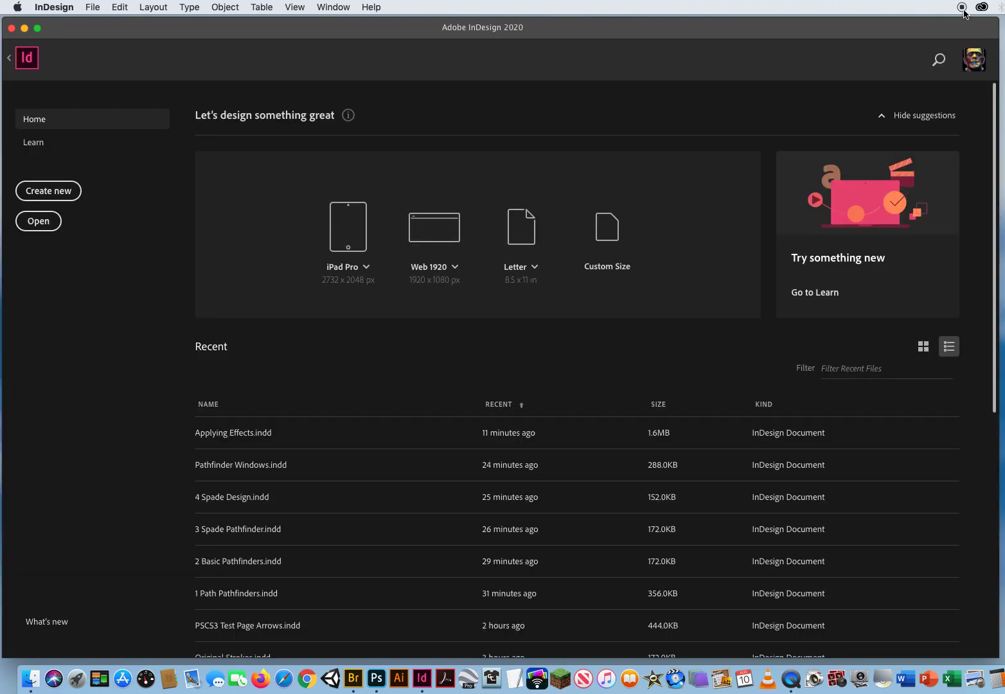